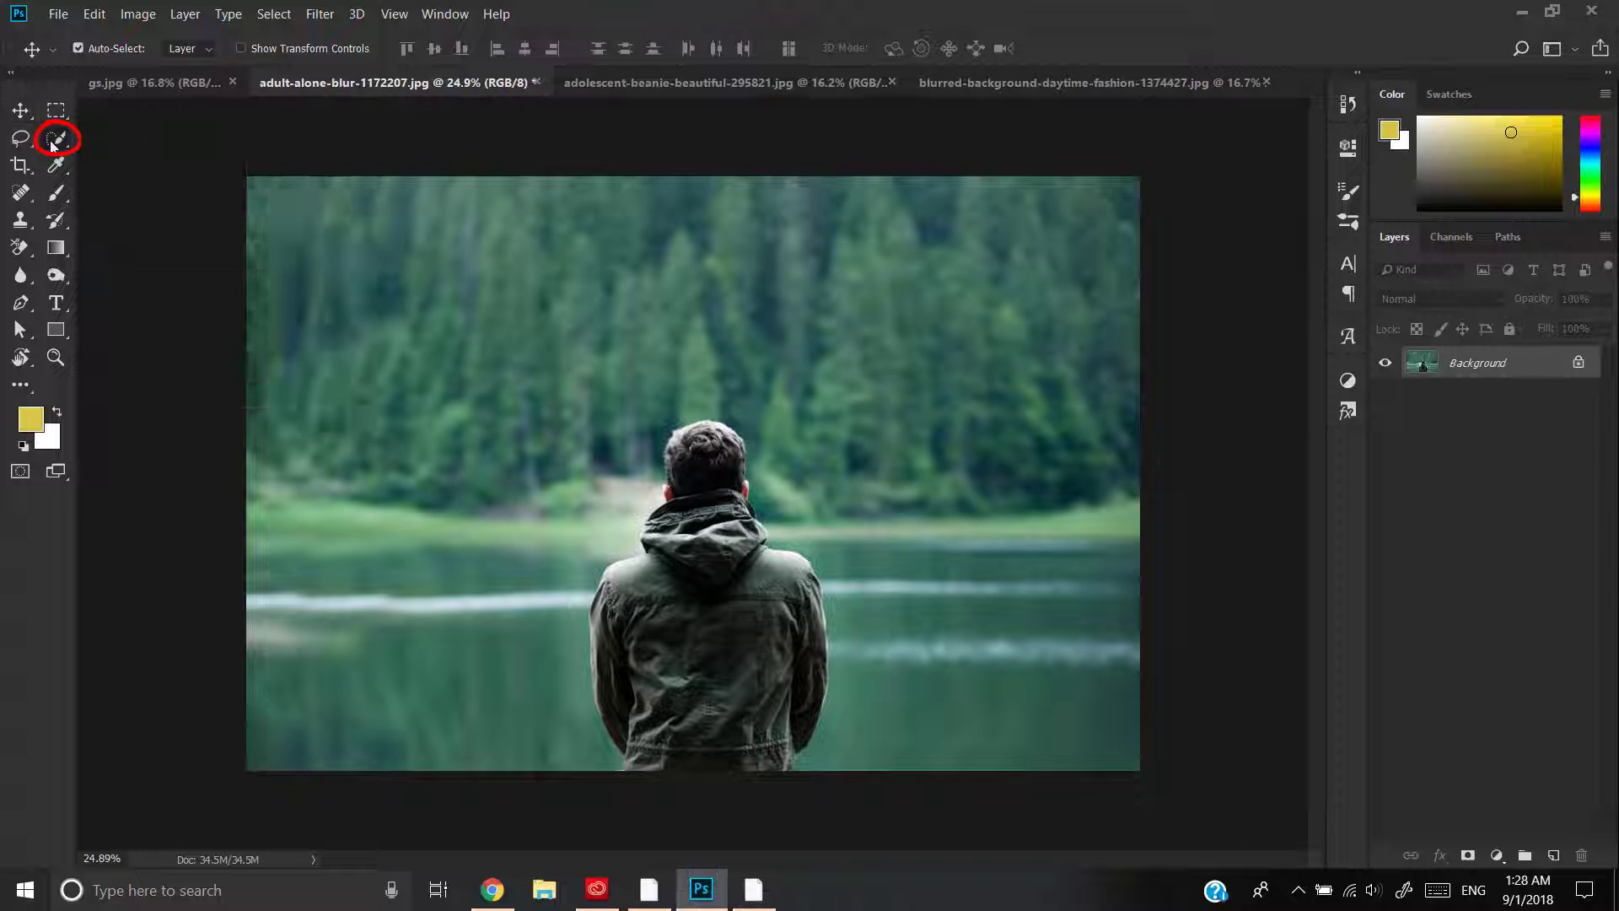
Step: Select the man in the lake photo automatically with the Quick Selection tool's Select Subject
{"action": "left_click", "coordinate": [65, 143]}
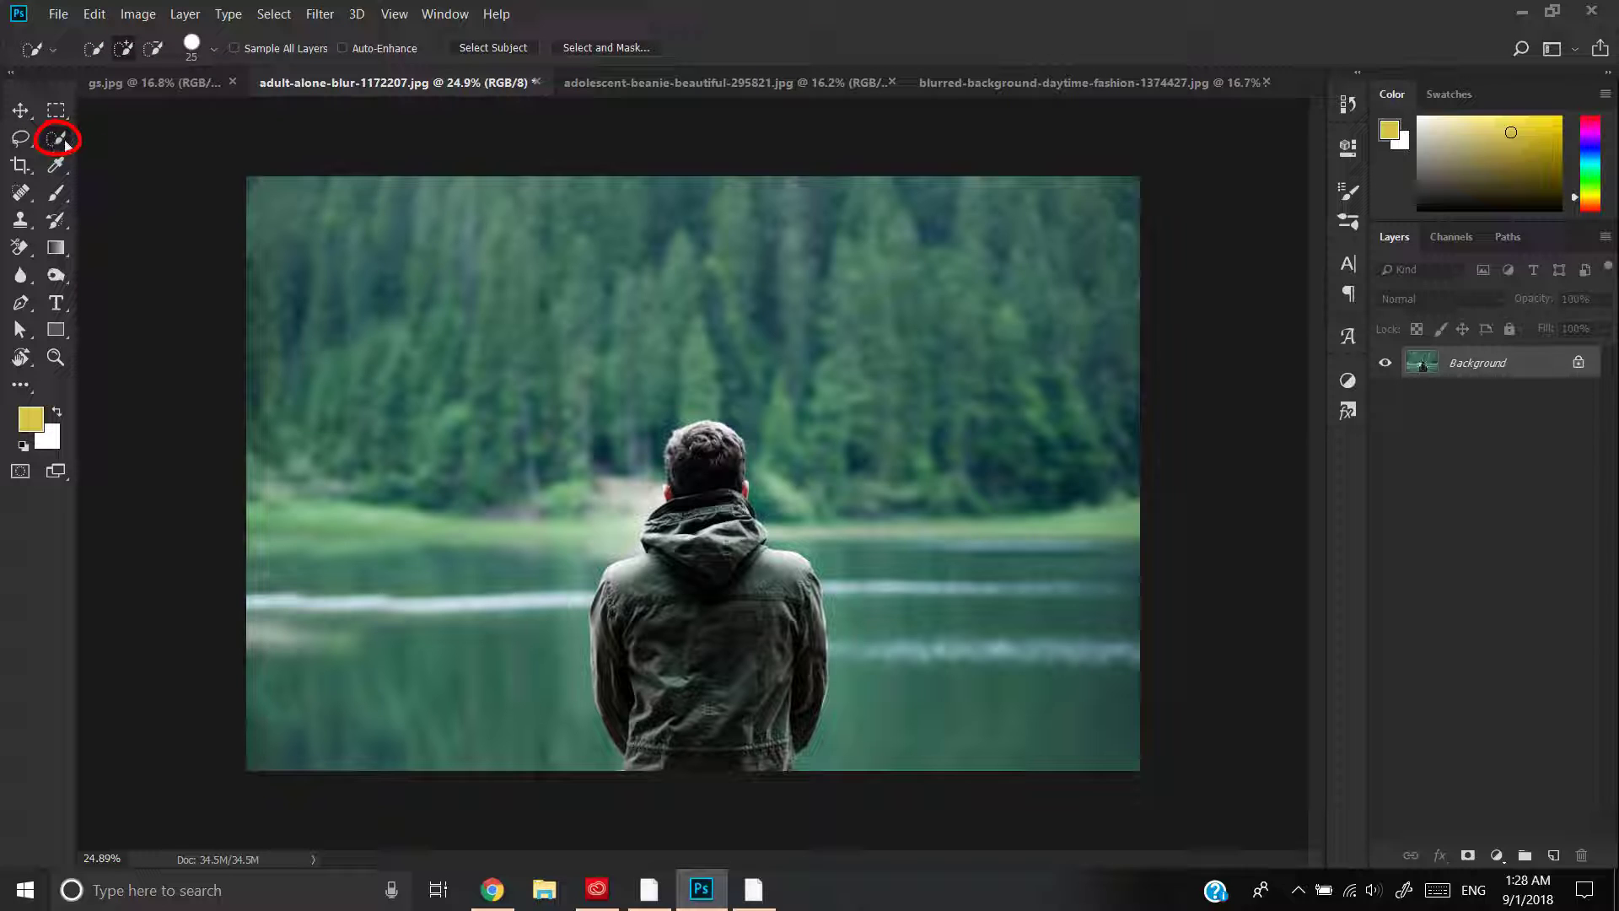
{"action": "left_click", "coordinate": [497, 49]}
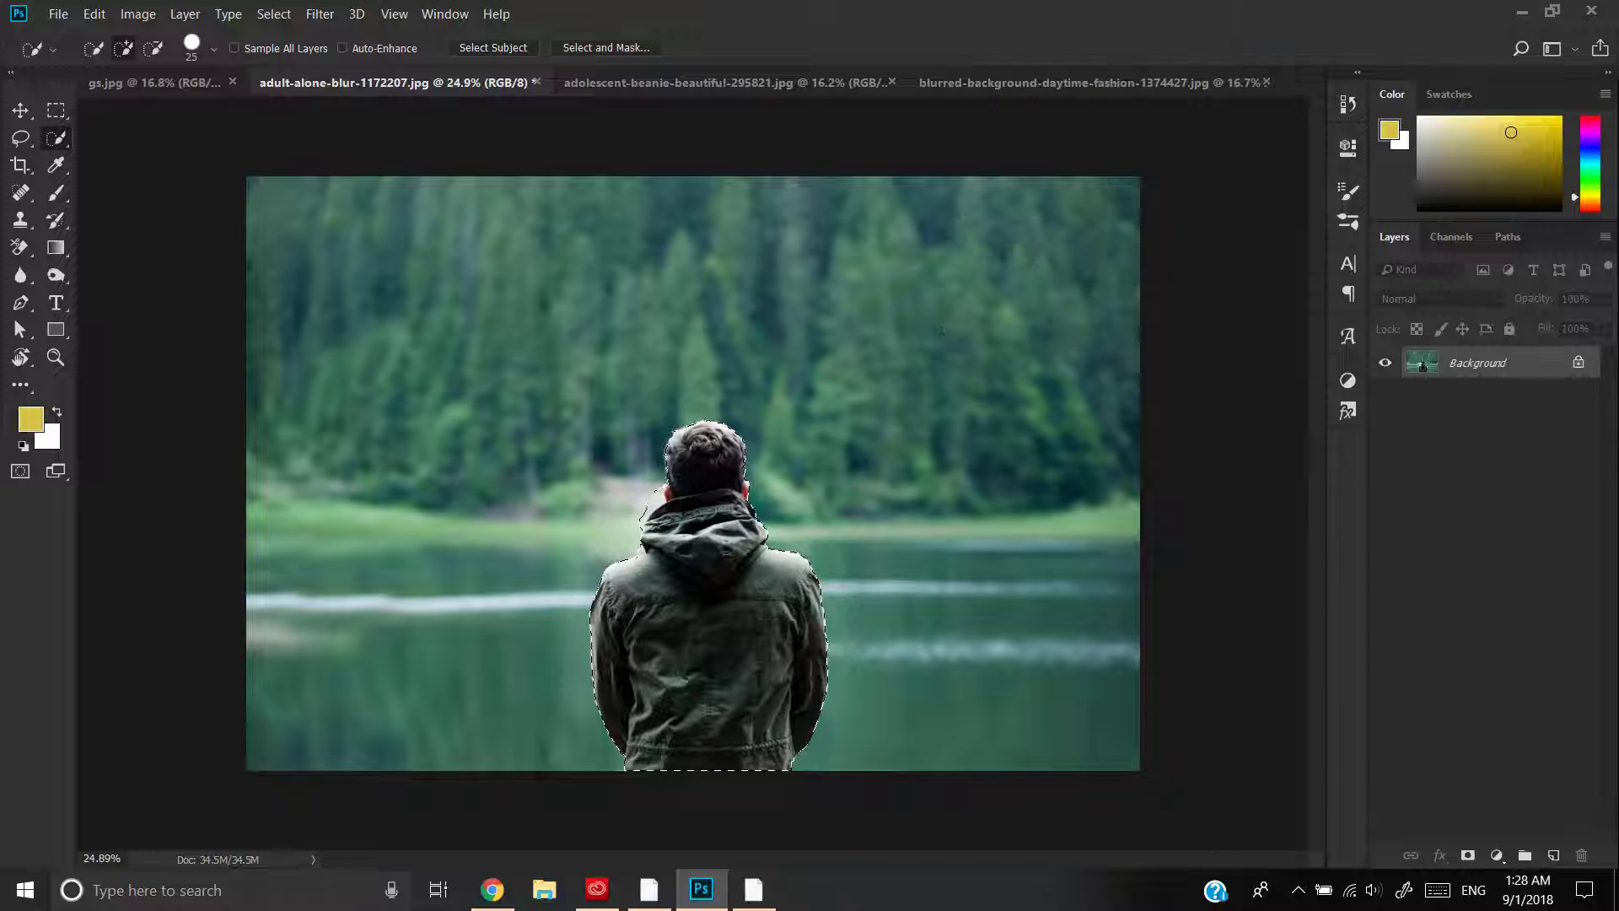
Step: Subtract the stray background beside the man's neck and hood from the selection, and mask the layer with it
{"action": "scroll", "coordinate": [707, 557], "scroll_direction": "up", "scroll_amount": 5}
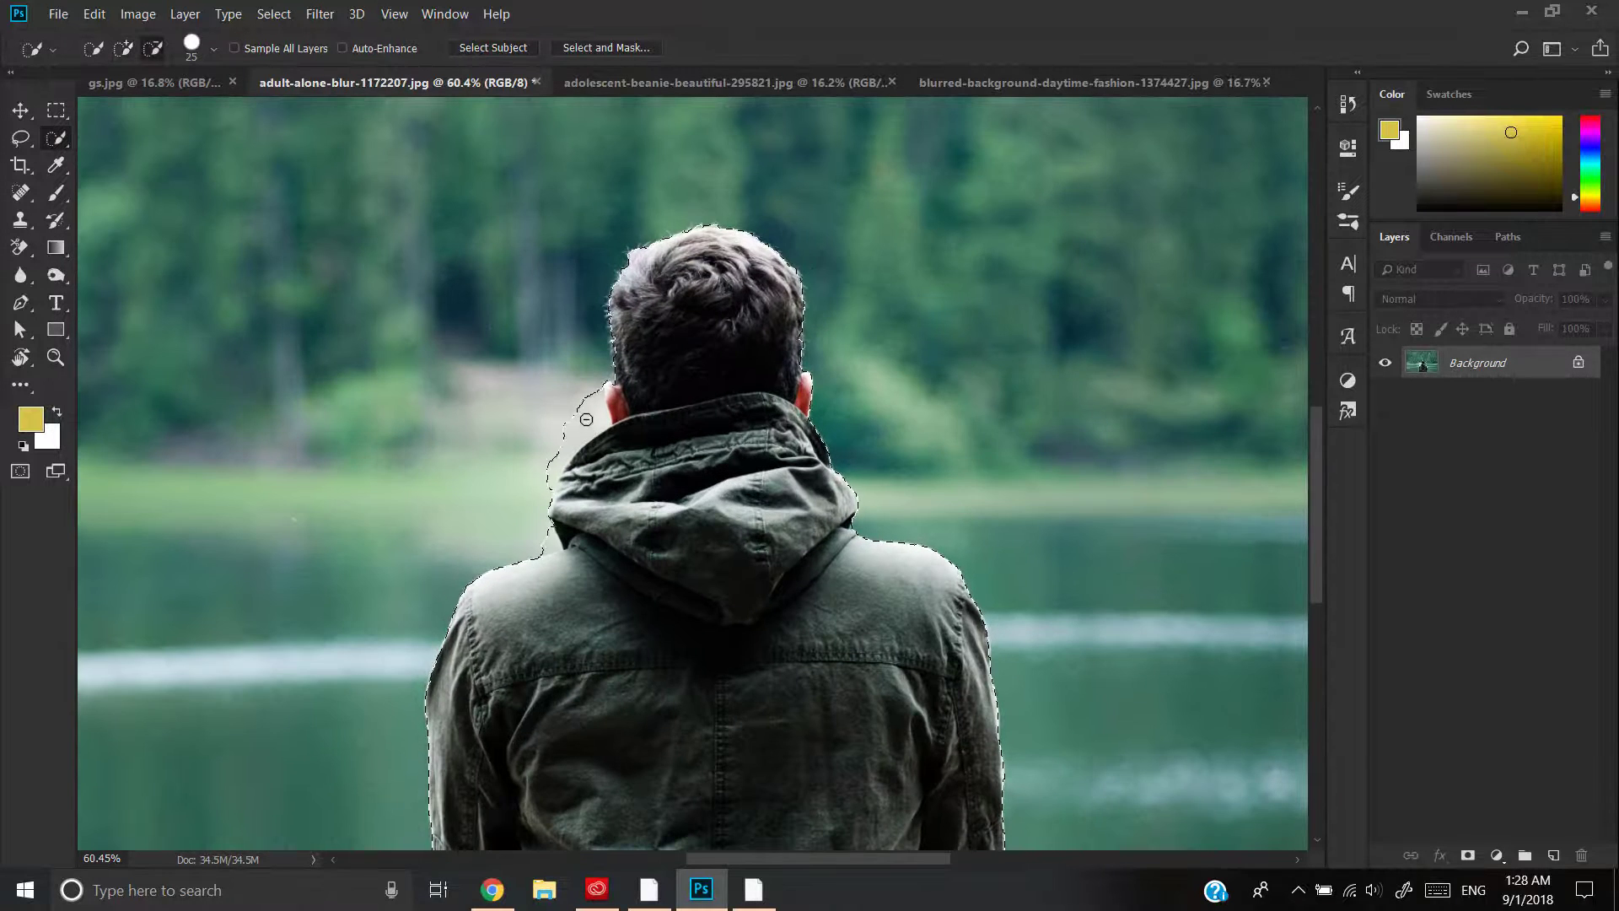
{"action": "left_click_drag", "start_coordinate": [585, 419], "coordinate": [581, 414]}
{"action": "left_click_drag", "start_coordinate": [549, 476], "coordinate": [543, 511]}
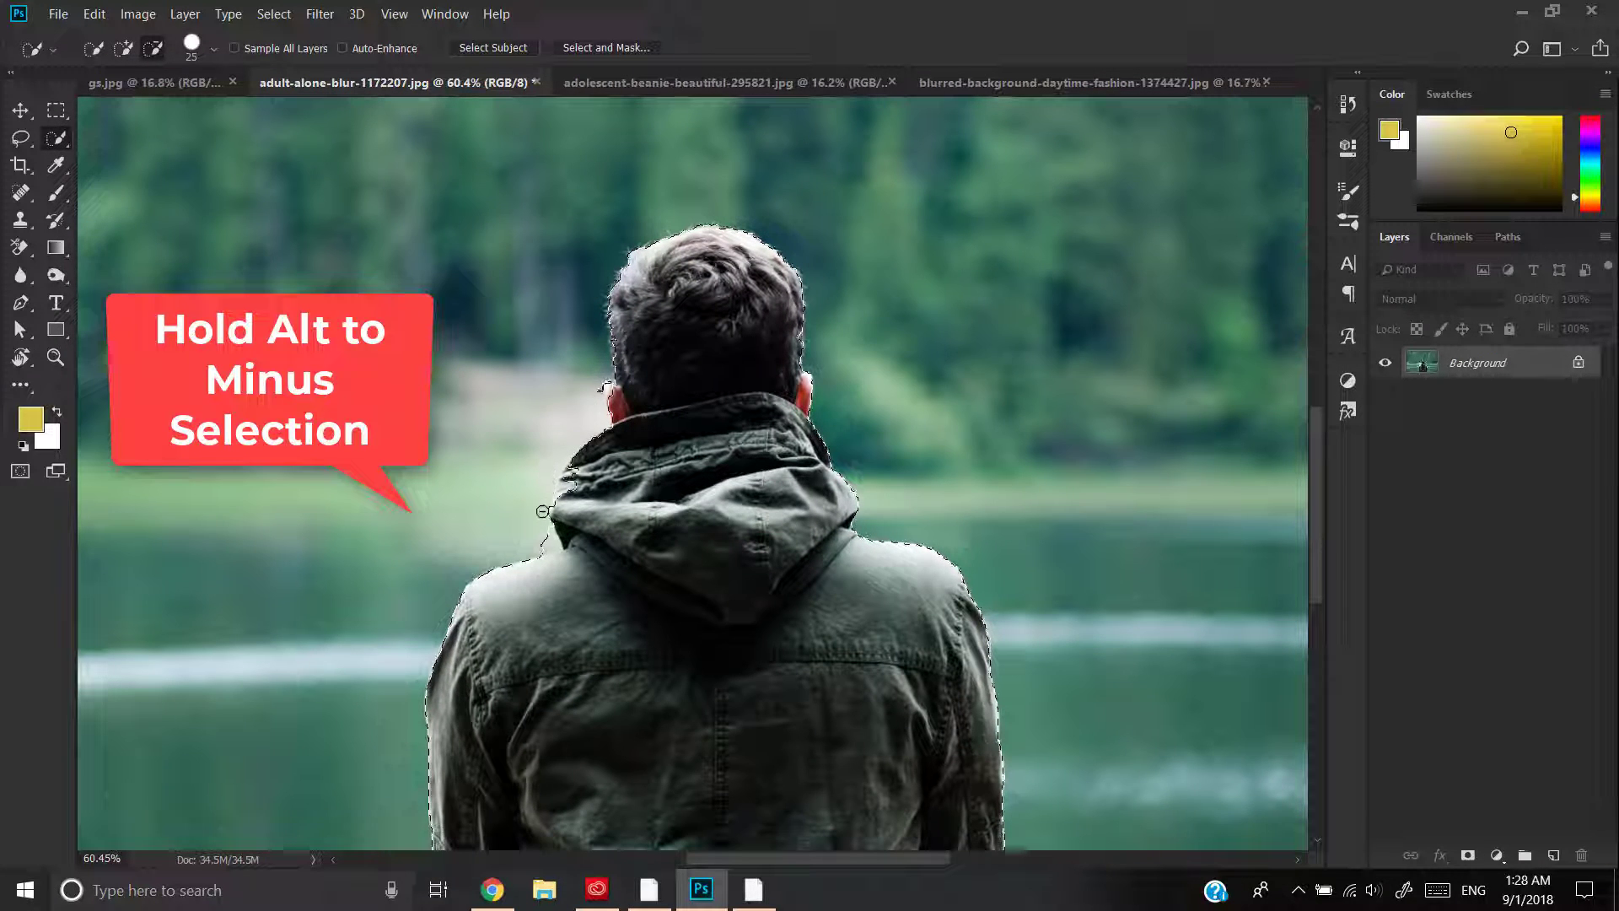
{"action": "left_click", "coordinate": [552, 545], "text": "alt"}
{"action": "left_click", "coordinate": [567, 481]}
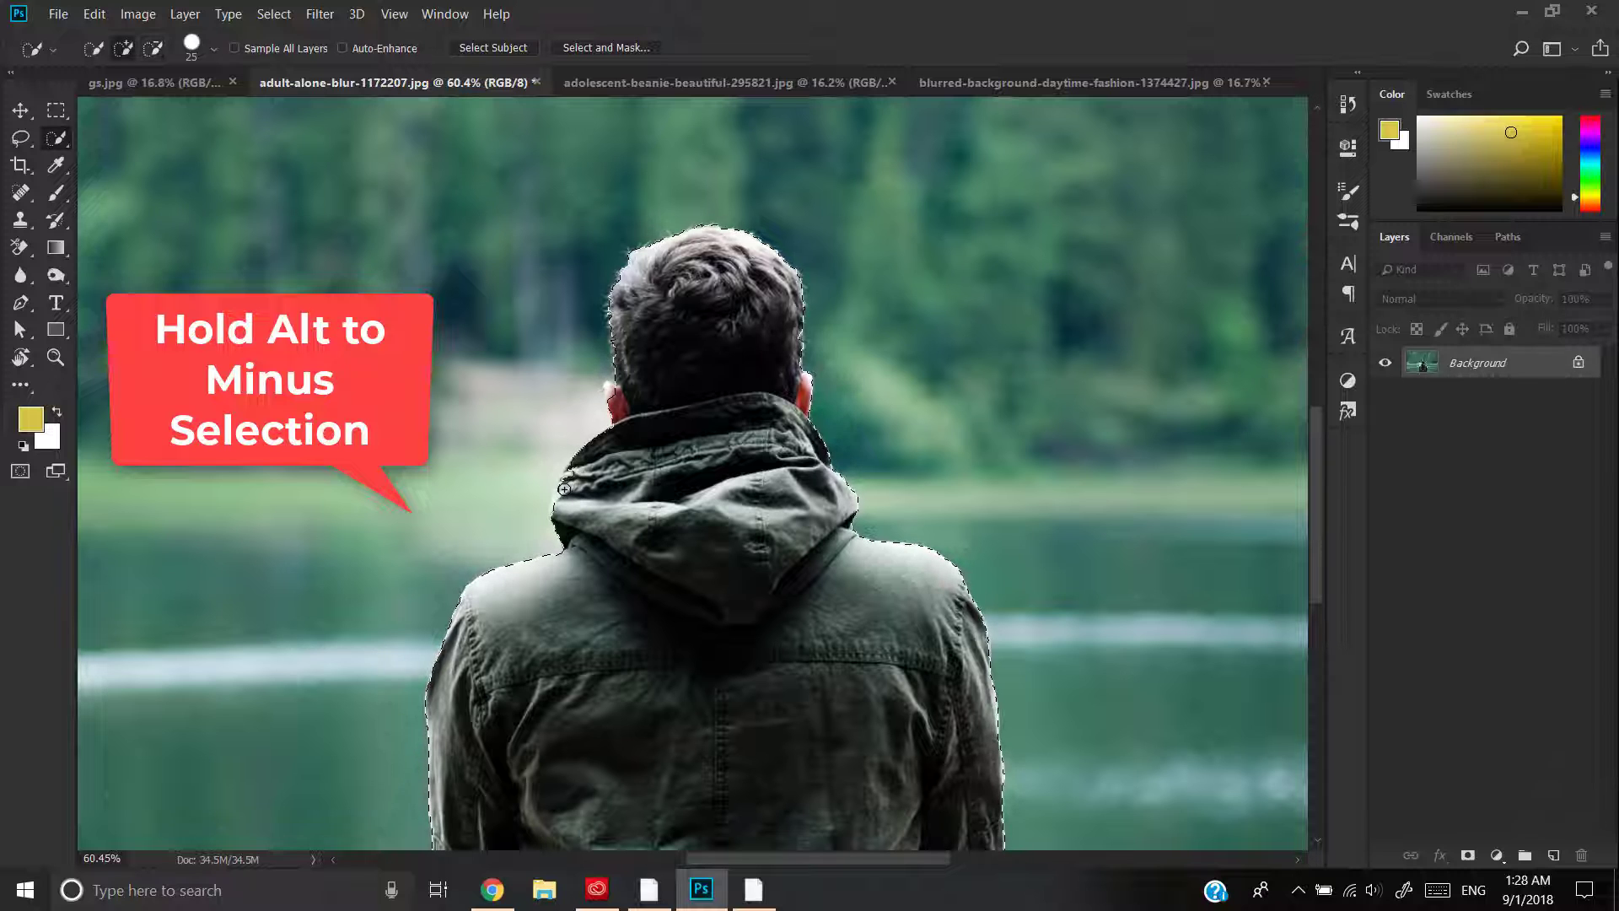
{"action": "left_click_drag", "start_coordinate": [567, 479], "coordinate": [562, 496]}
{"action": "scroll", "coordinate": [984, 330], "scroll_direction": "down", "scroll_amount": 6}
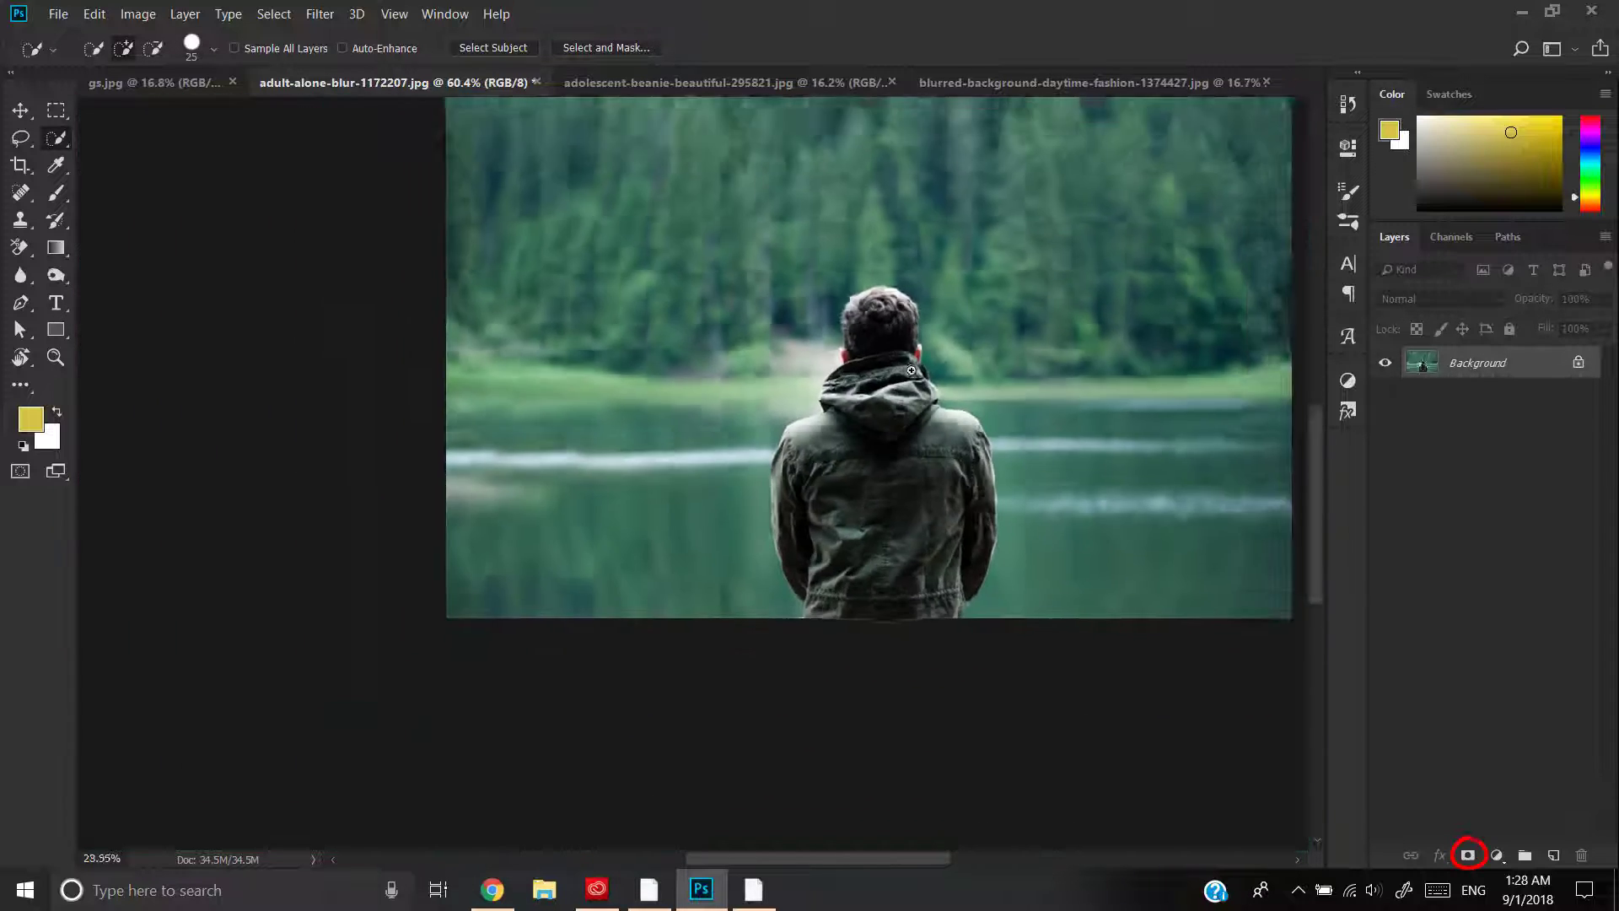
{"action": "left_click", "coordinate": [1468, 855]}
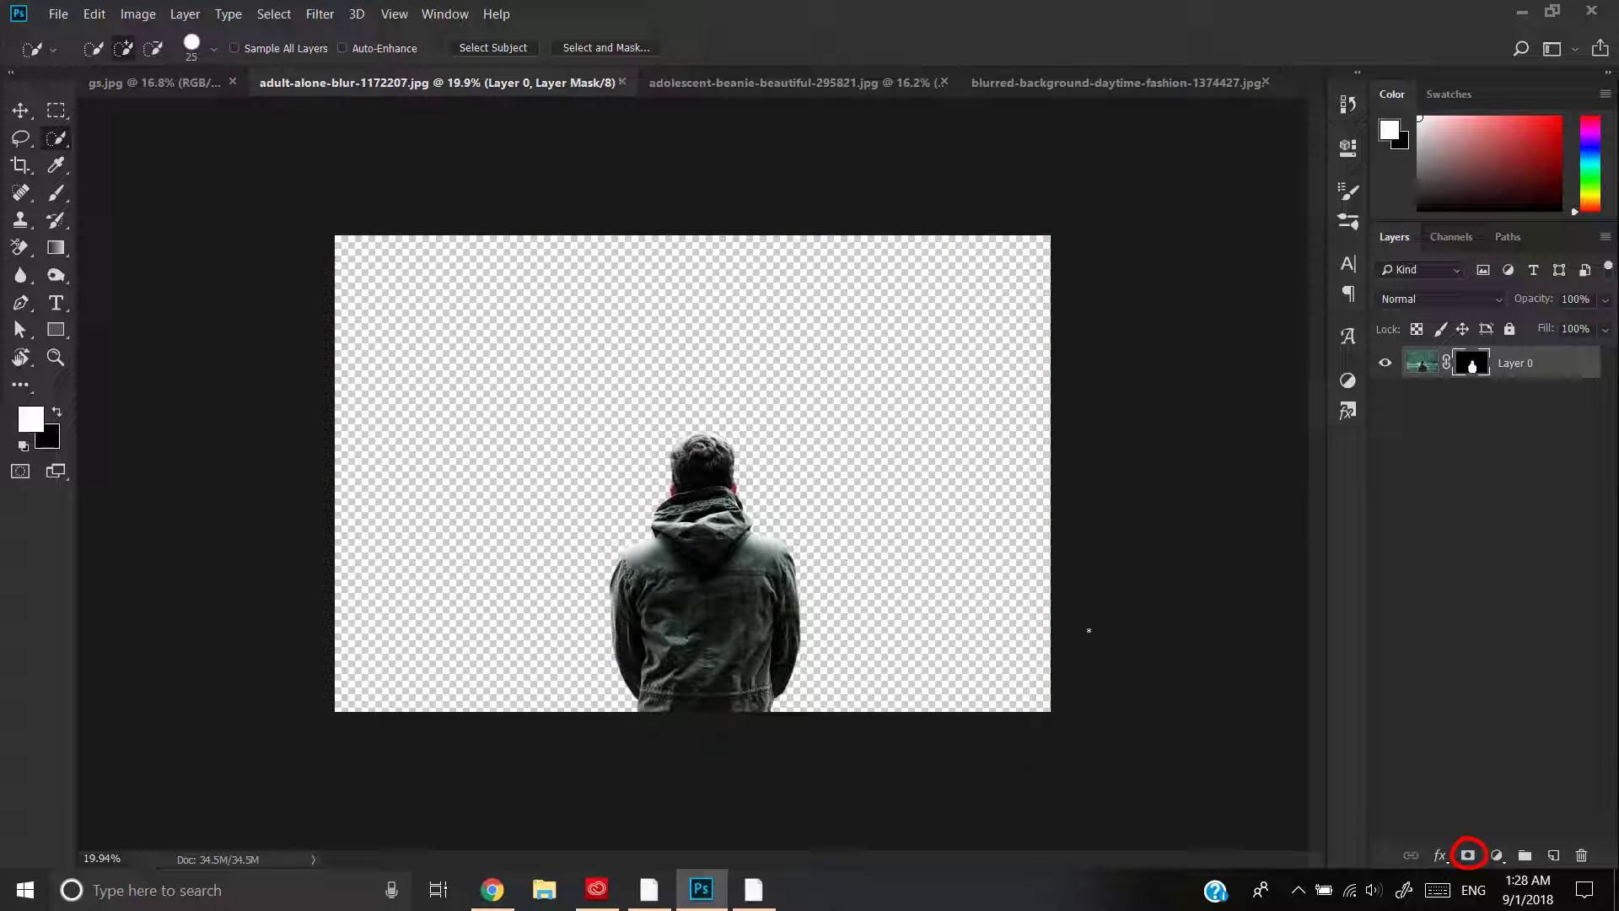
Step: Switch to adolescent-beanie-beautiful-295821.jpg and select the woman with Select Subject
{"action": "left_click", "coordinate": [747, 86]}
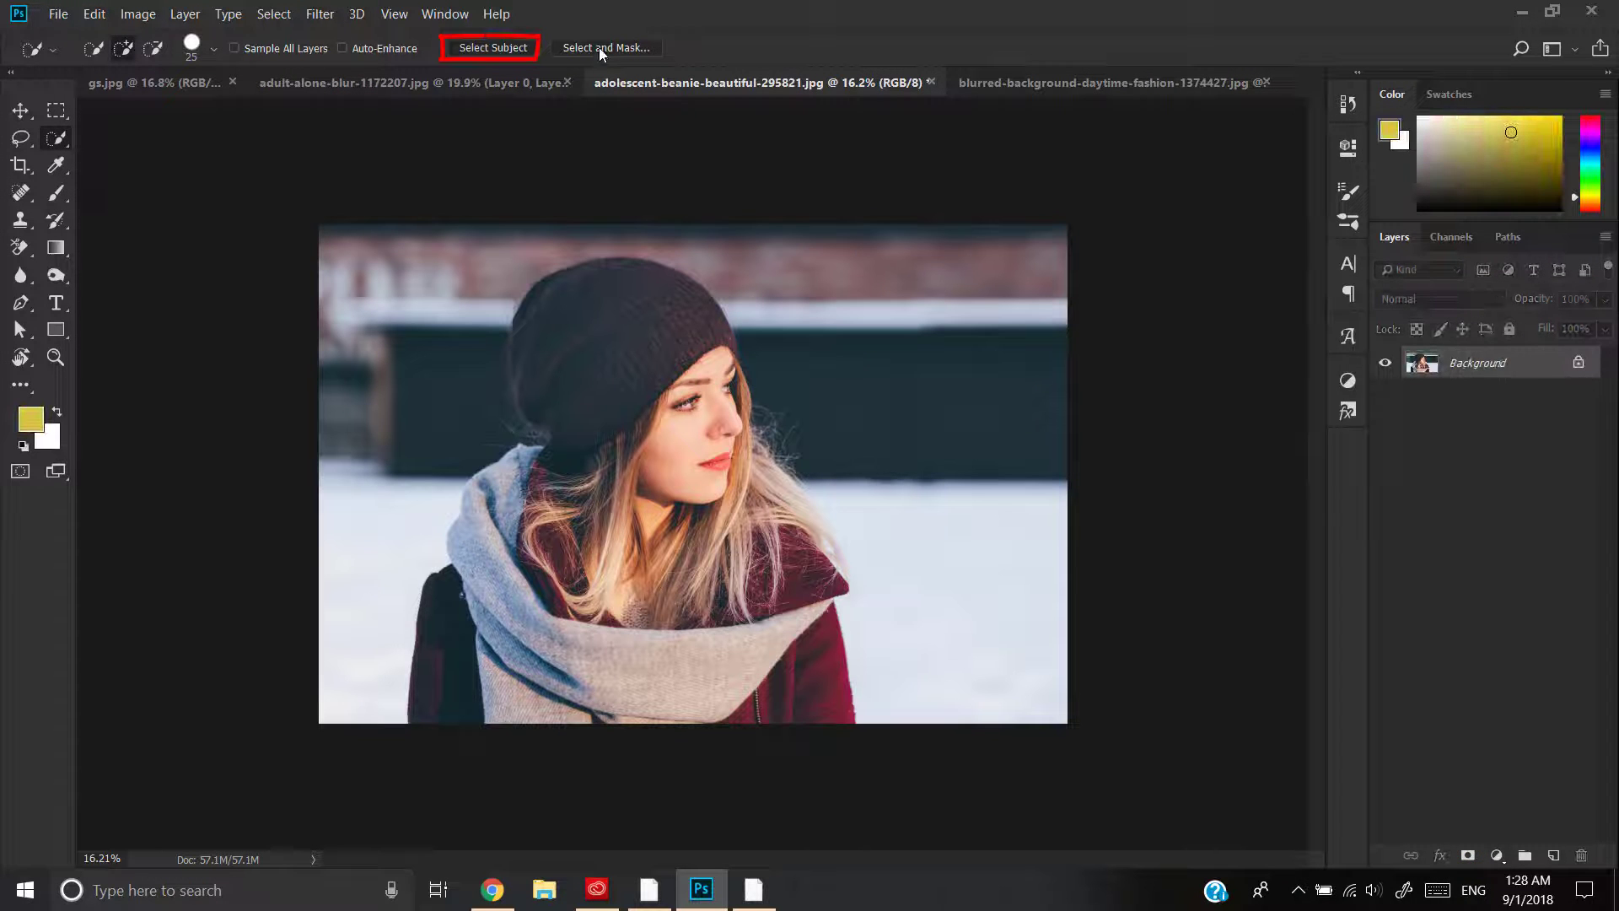
{"action": "left_click", "coordinate": [494, 49]}
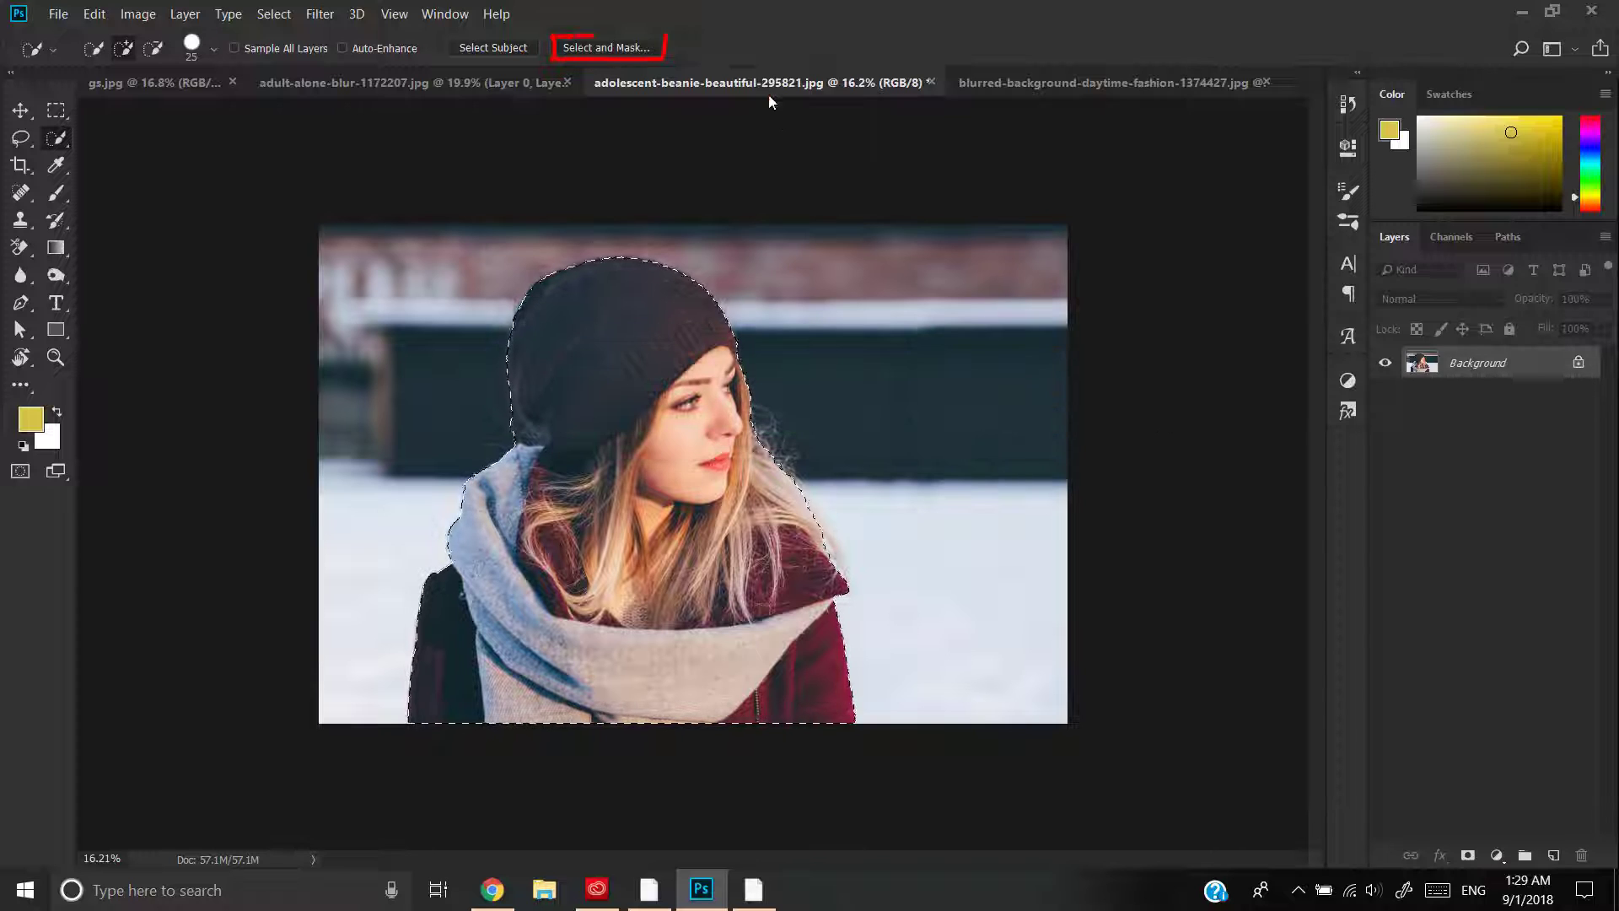
Step: Preview the cutout in Select and Mask, ending at 100% transparency, accept it, and add a layer mask from the selection
{"action": "left_click", "coordinate": [644, 48]}
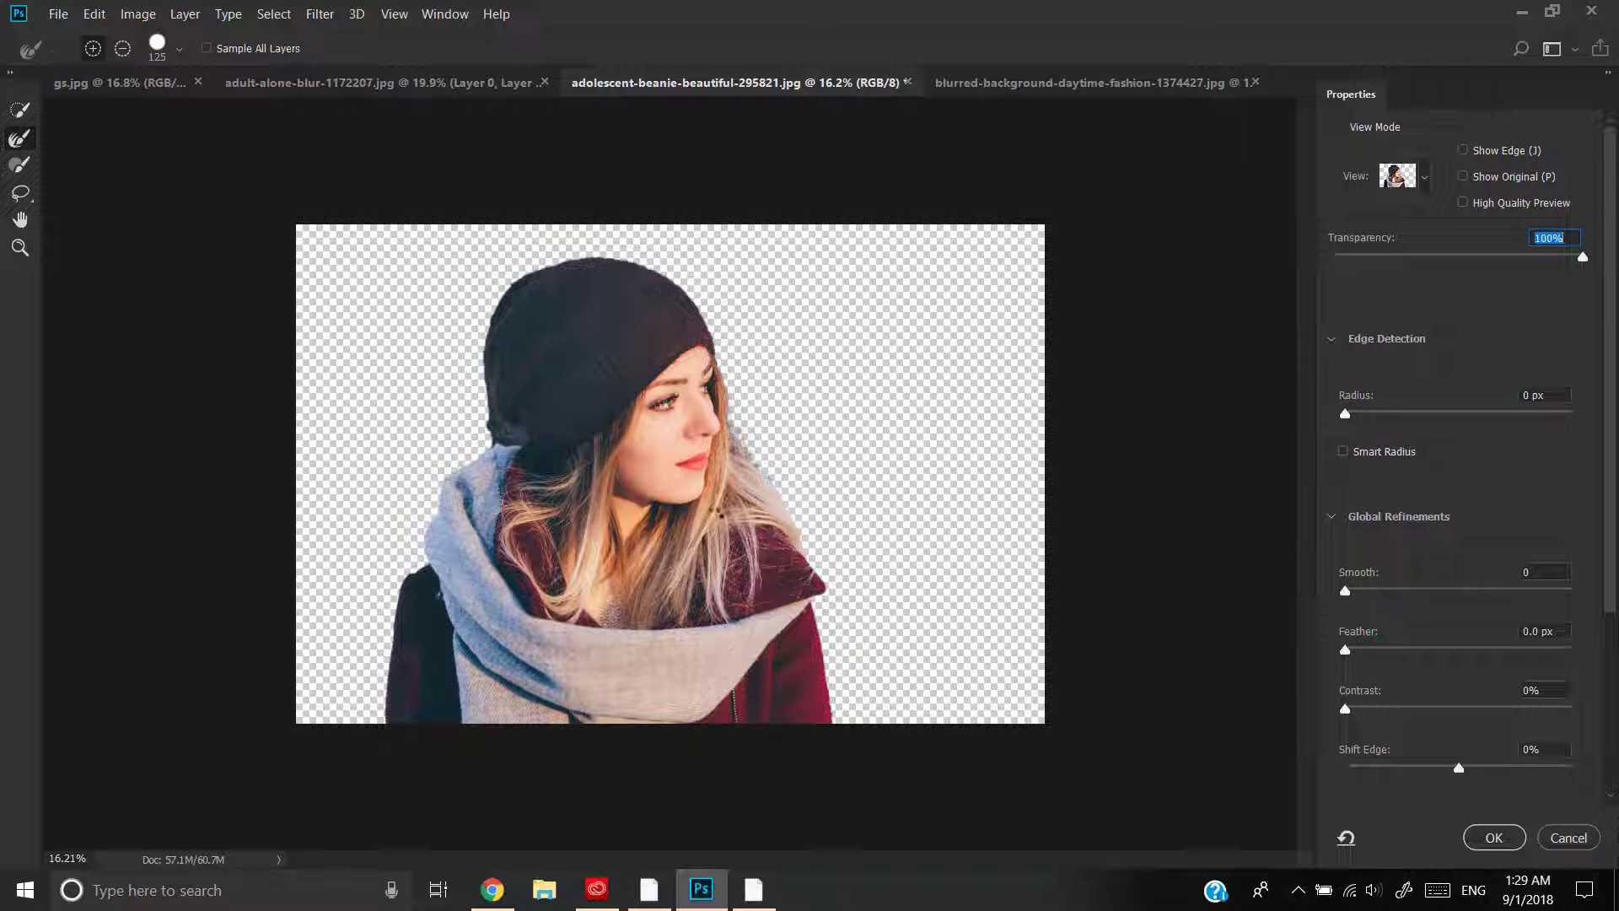
{"action": "left_click", "coordinate": [1425, 258]}
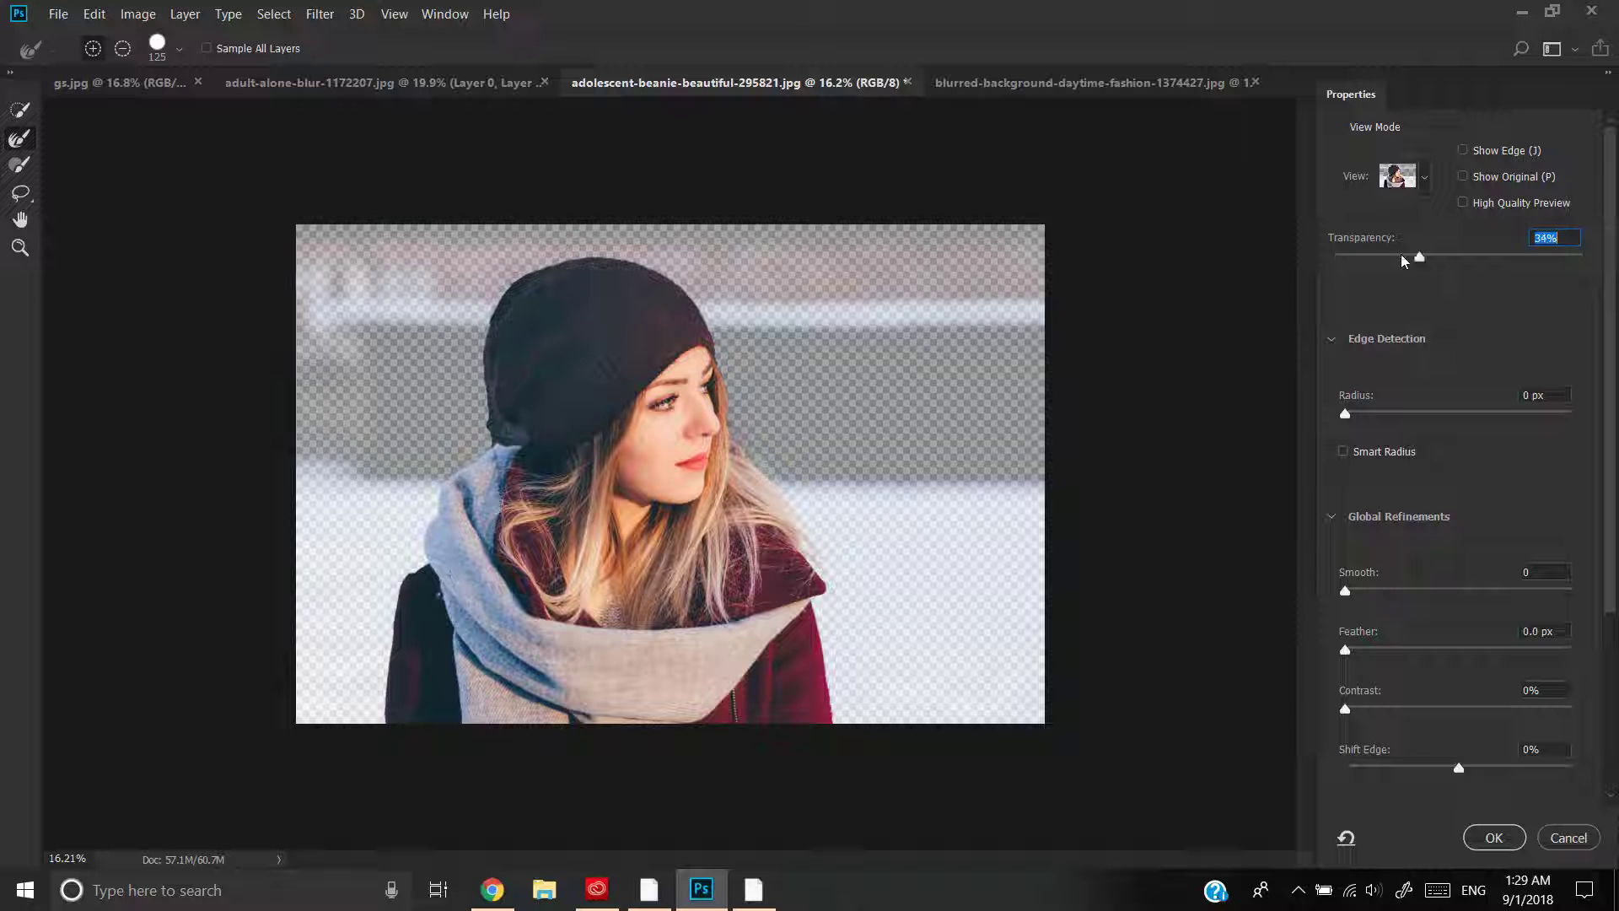
{"action": "left_click_drag", "start_coordinate": [1404, 261], "coordinate": [1583, 258]}
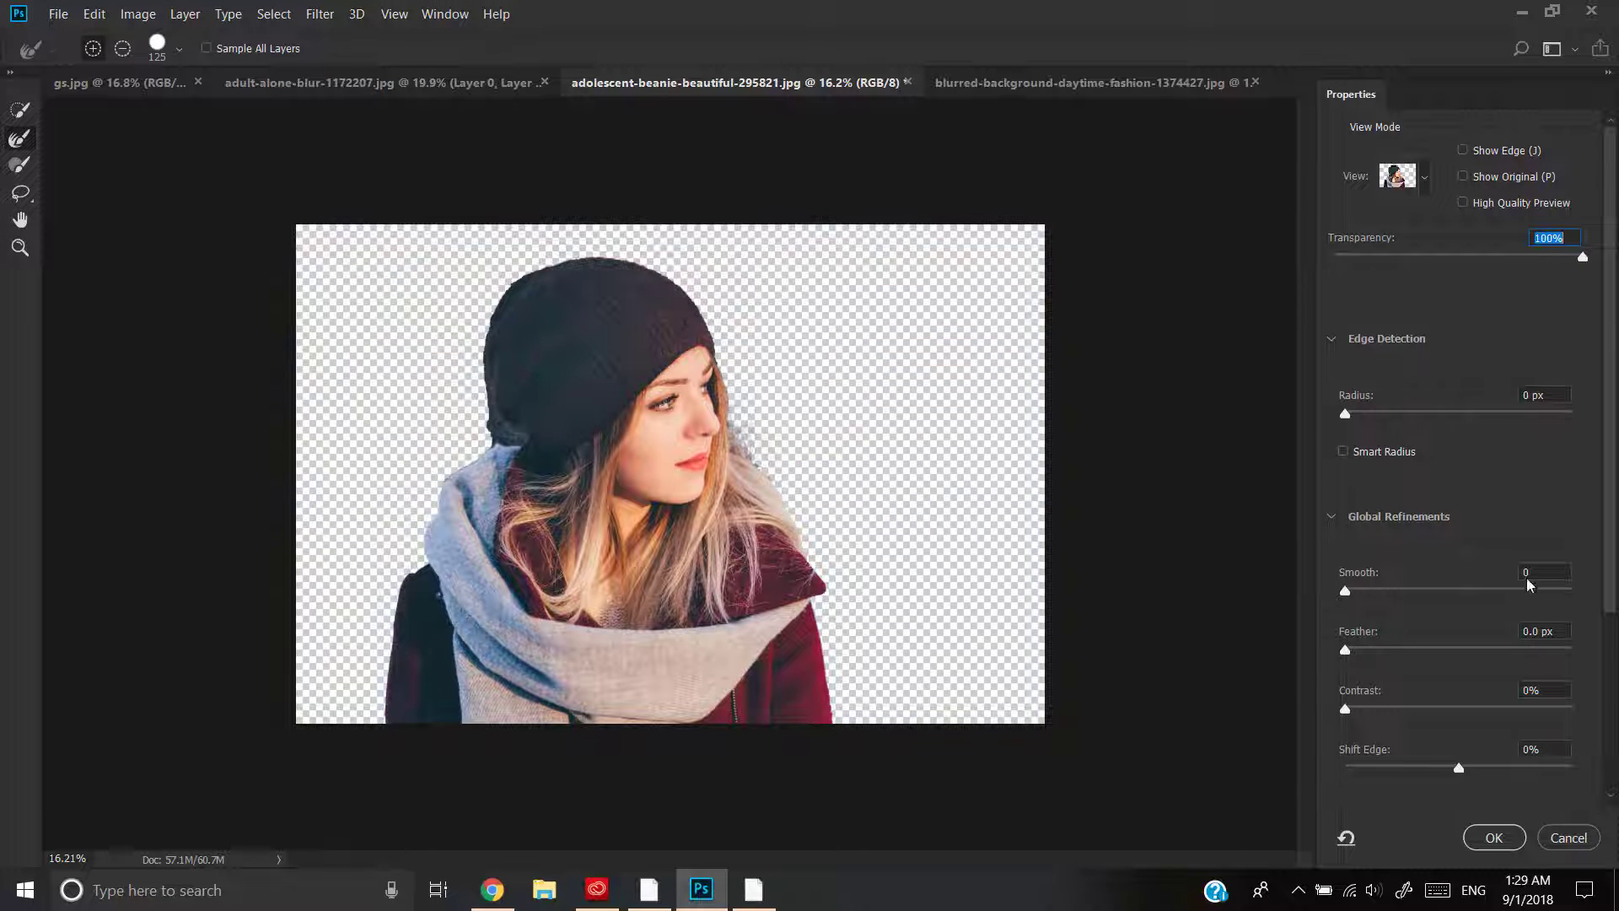
{"action": "left_click", "coordinate": [1492, 834]}
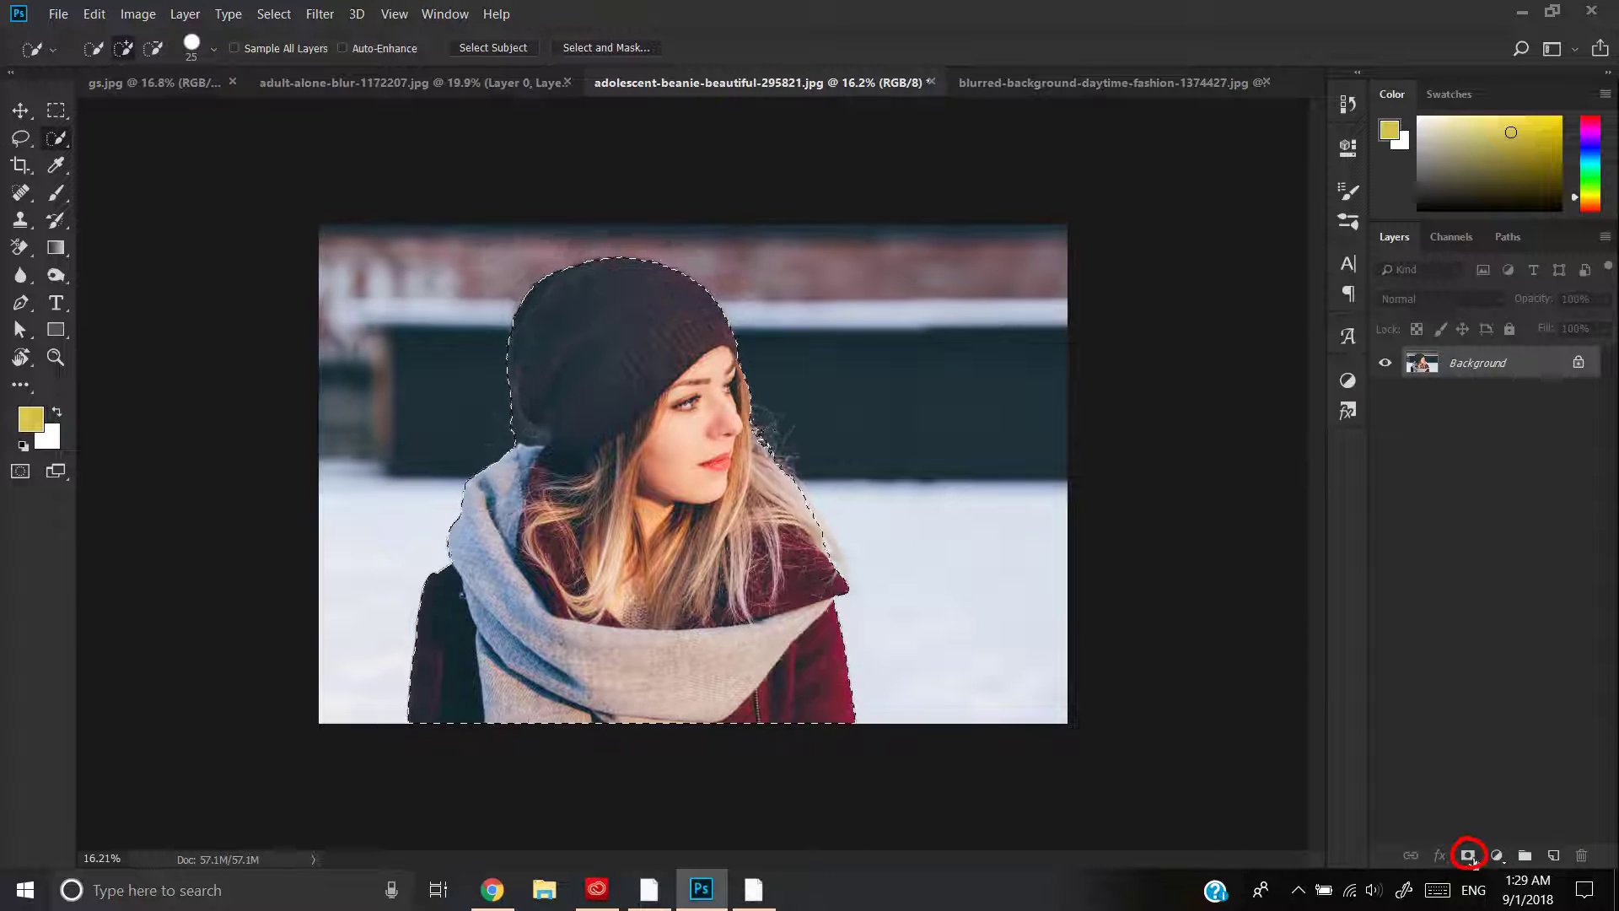
{"action": "left_click", "coordinate": [1467, 855]}
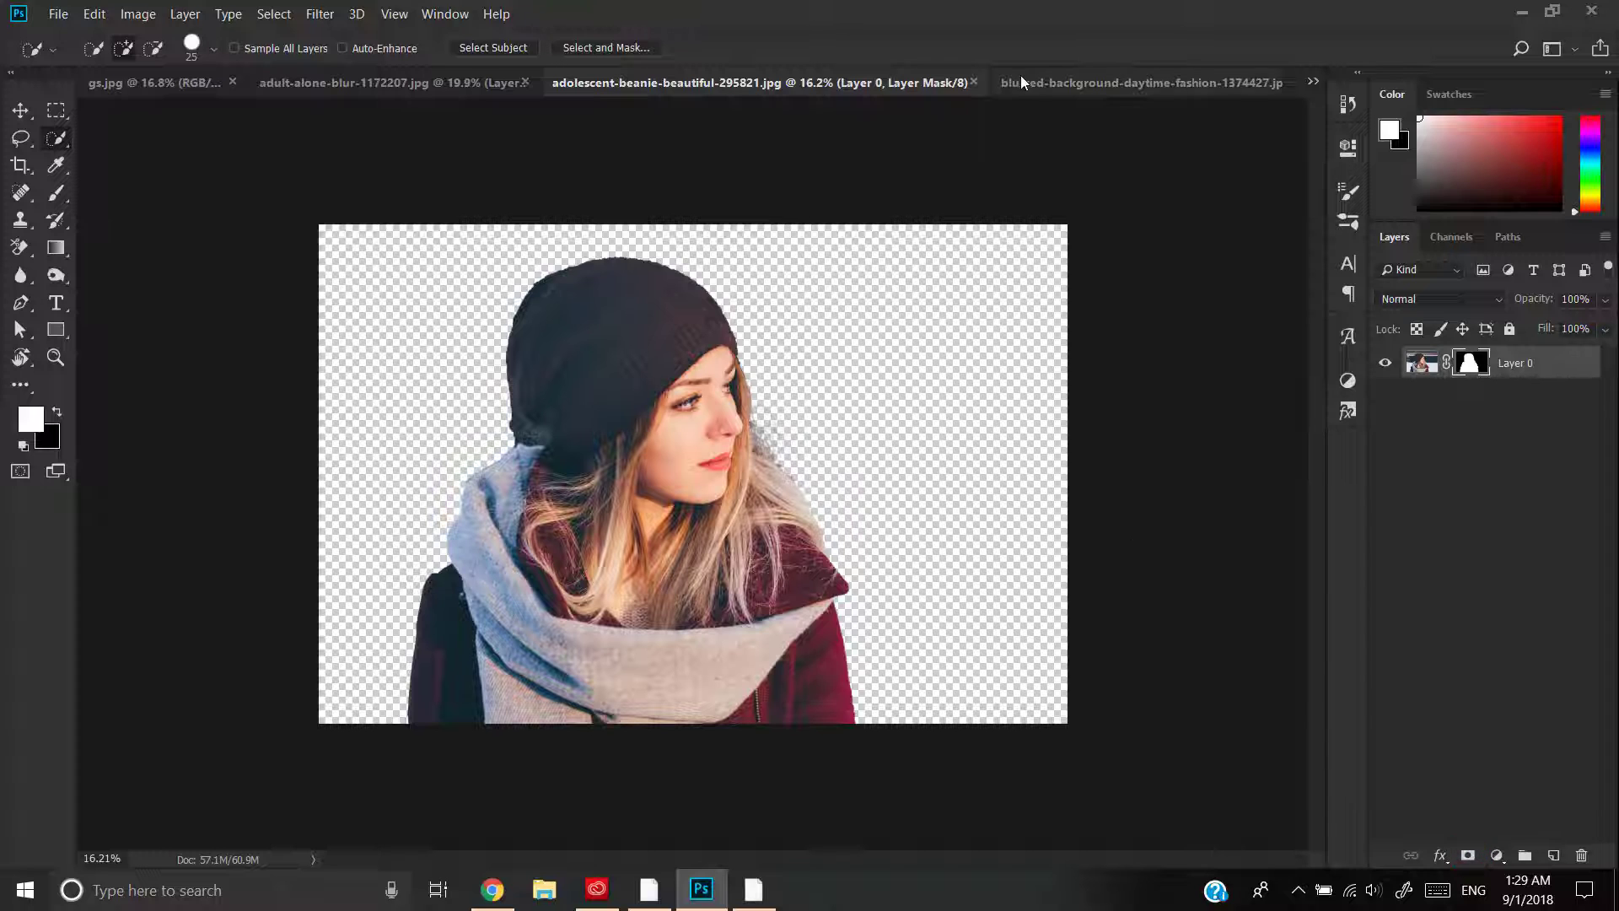
Step: Switch to blurred-background-daytime-fashion-1374427.jpg, select the woman holding the sunflower with Select Subject, and try a layer mask
{"action": "left_click", "coordinate": [1021, 80]}
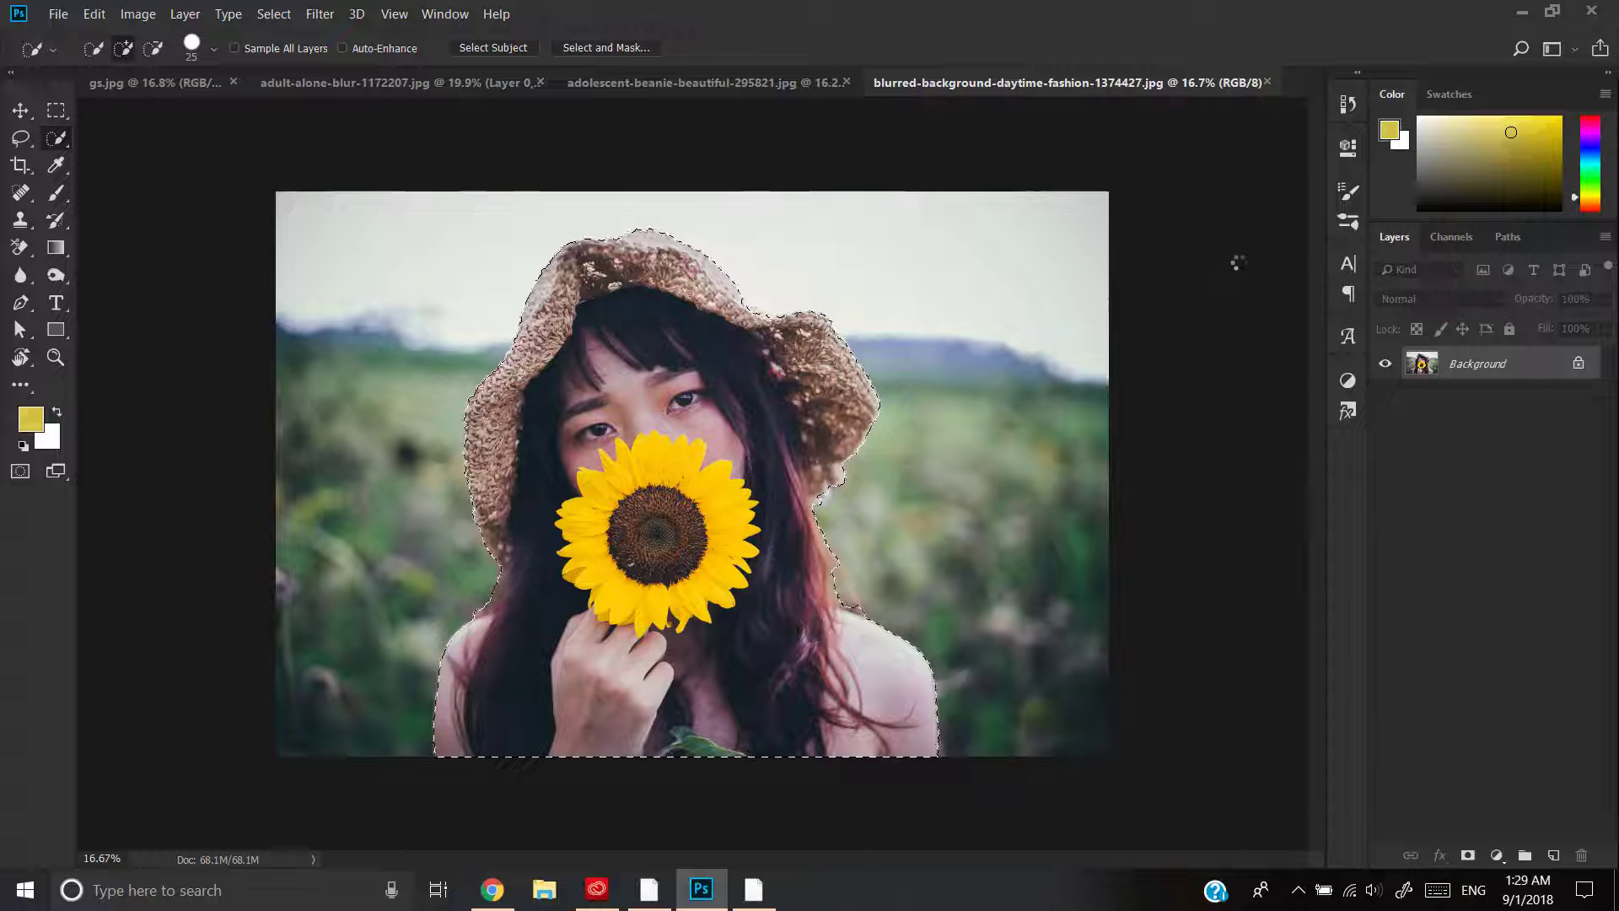
{"action": "left_click", "coordinate": [1468, 855]}
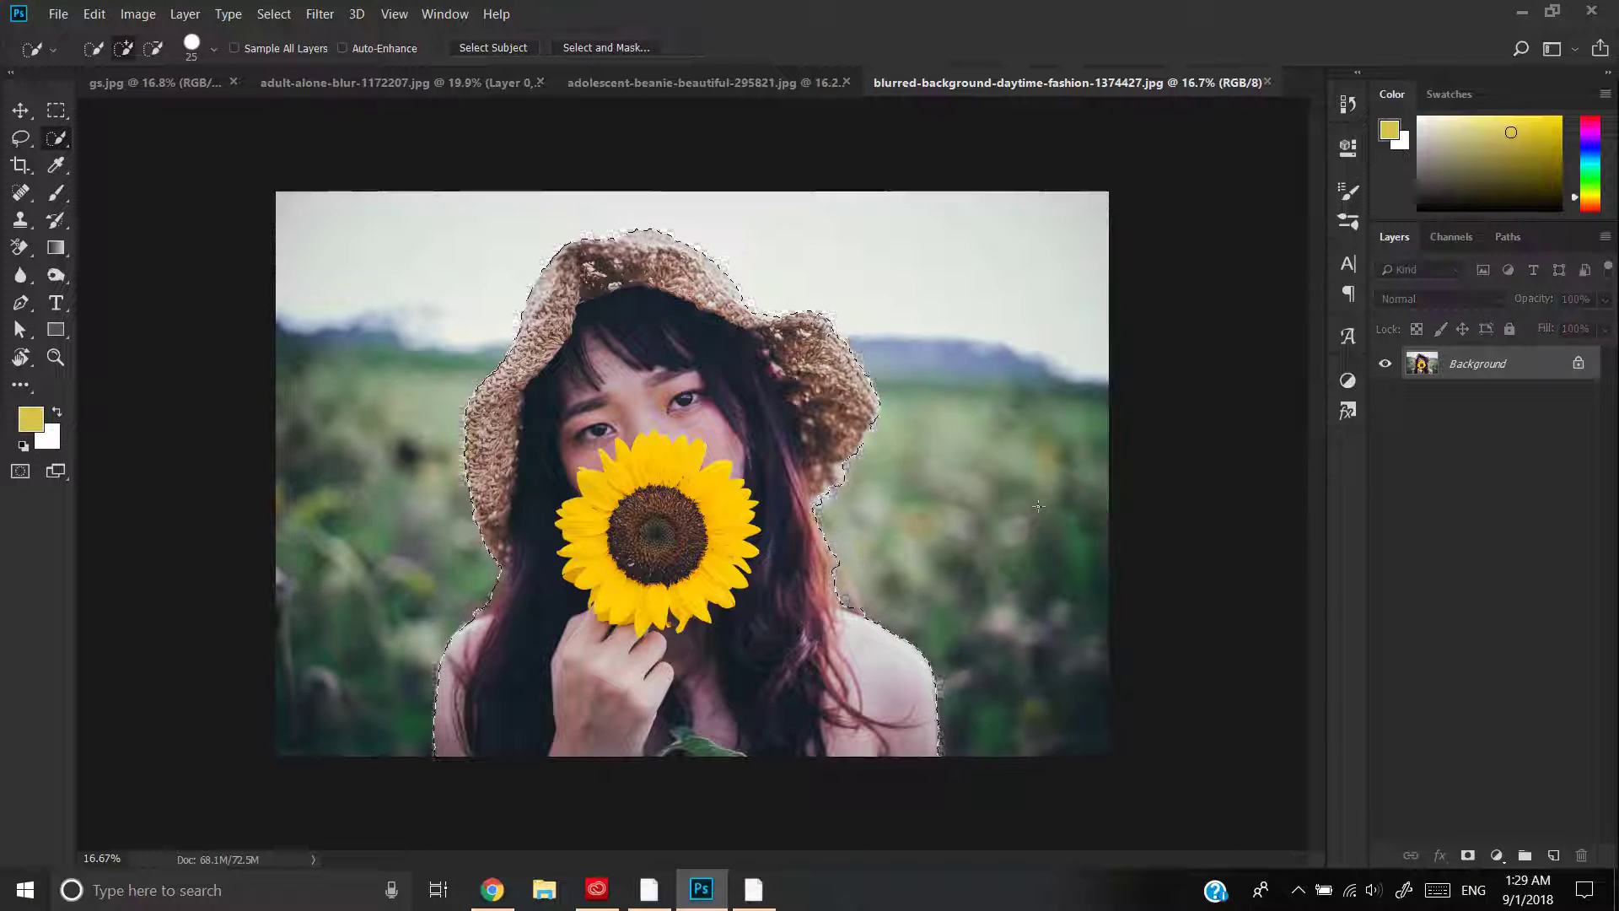
{"action": "left_click", "coordinate": [927, 565], "text": "ctrl"}
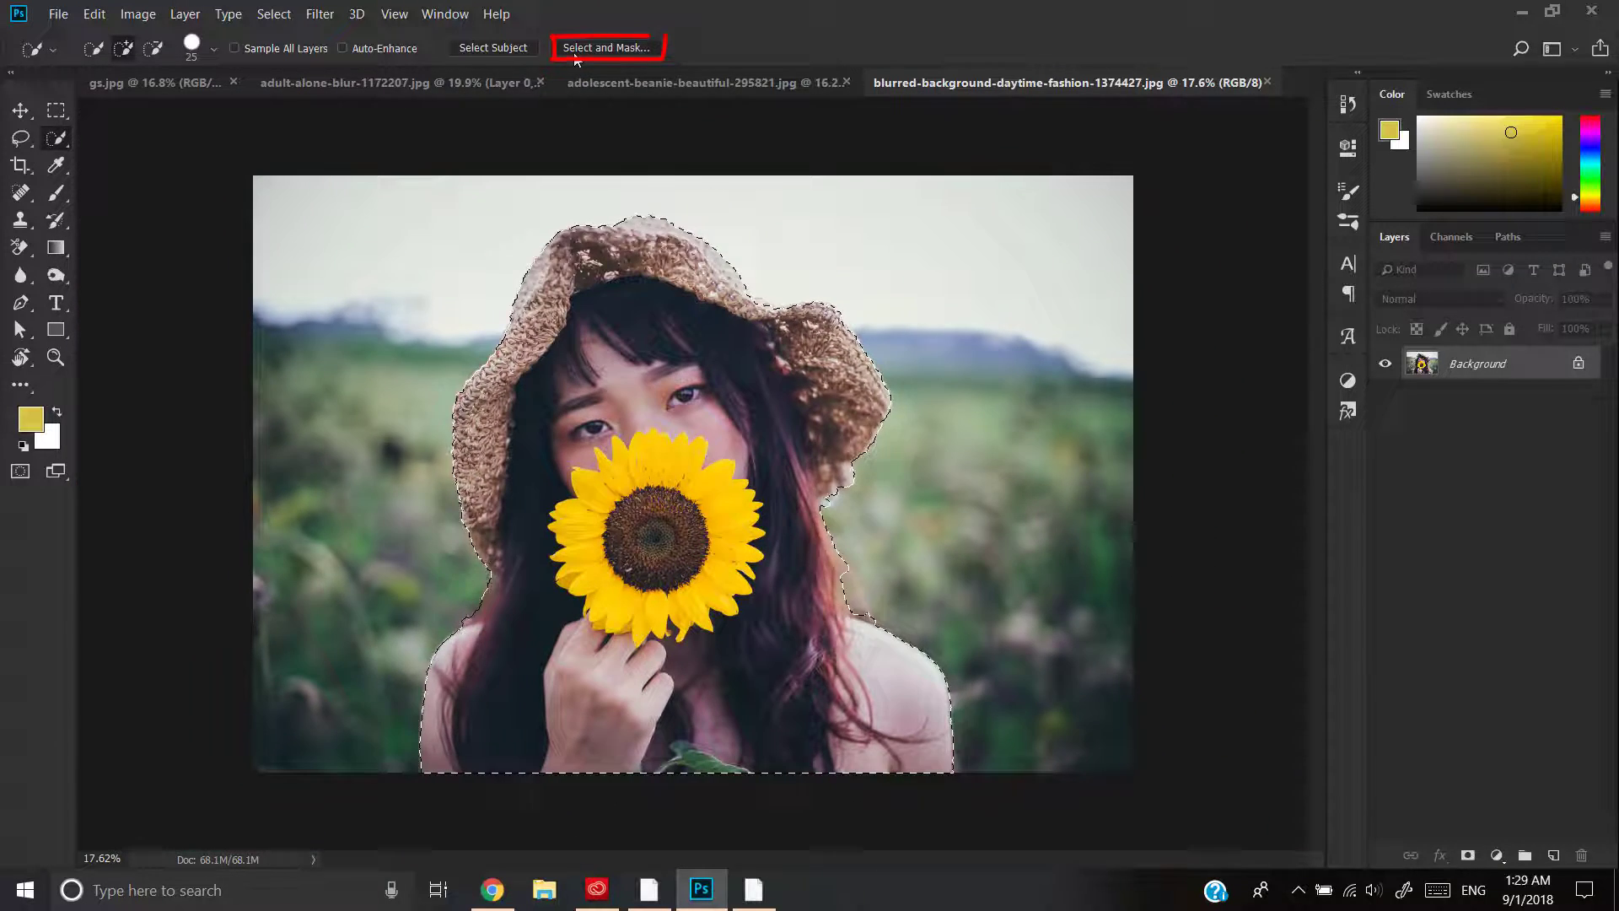
Step: In Select and Mask, brush the edge along the hair and shoulder to refine it, and apply with Decontaminate Colors enabled
{"action": "left_click", "coordinate": [576, 52]}
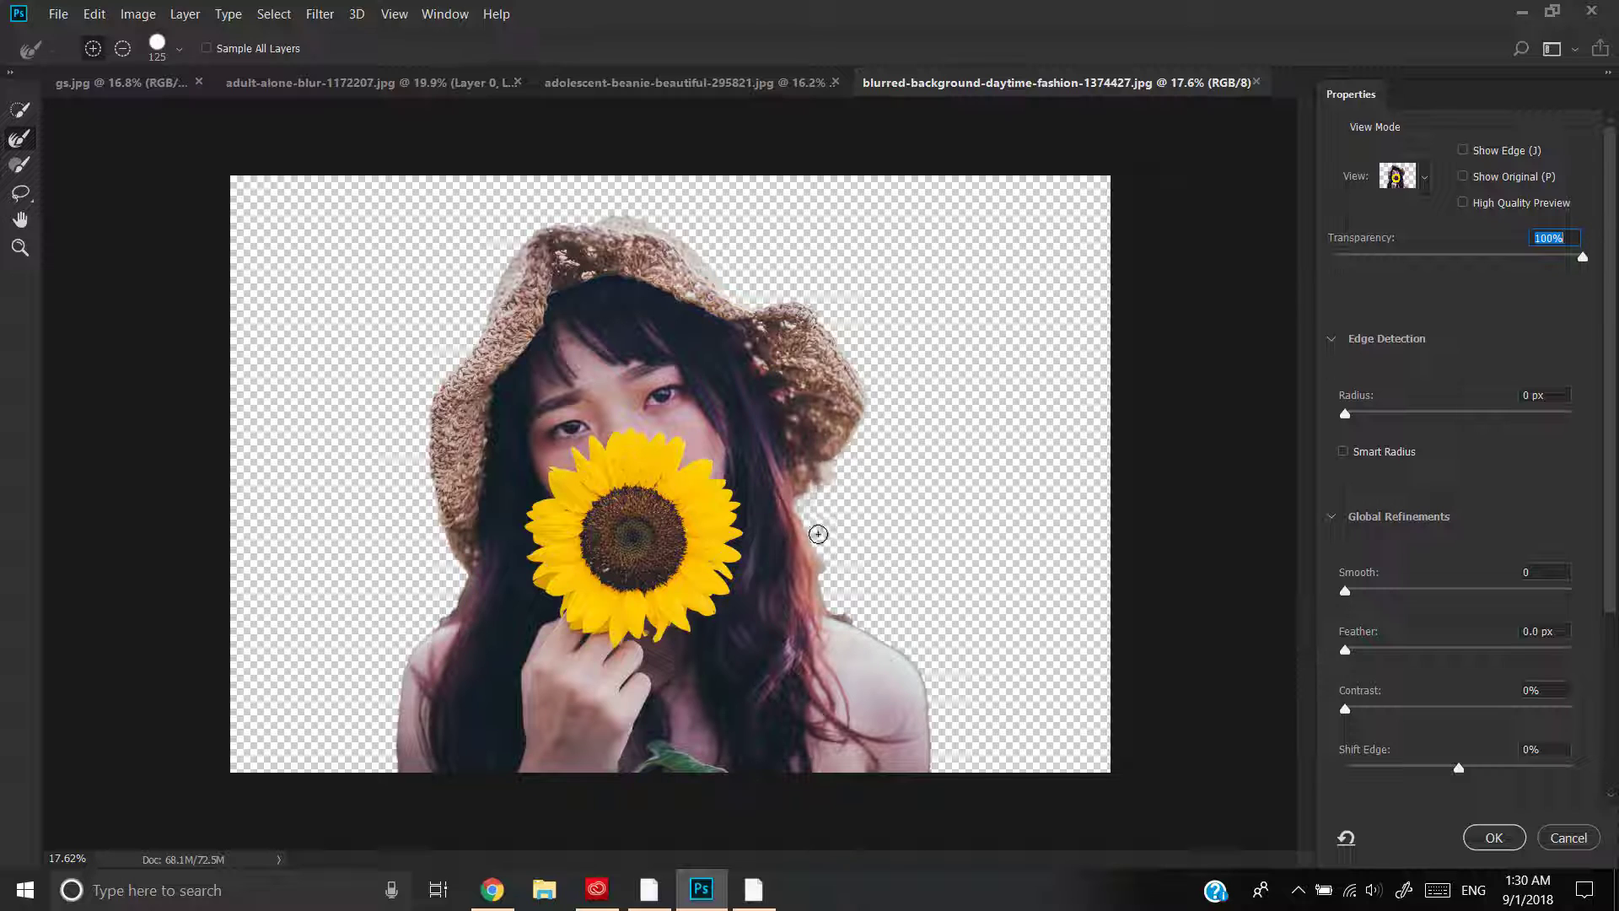
{"action": "mouse_move", "coordinate": [824, 581]}
{"action": "left_mouse_down"}
{"action": "mouse_move", "coordinate": [921, 669]}
{"action": "mouse_move", "coordinate": [930, 717]}
{"action": "left_mouse_up"}
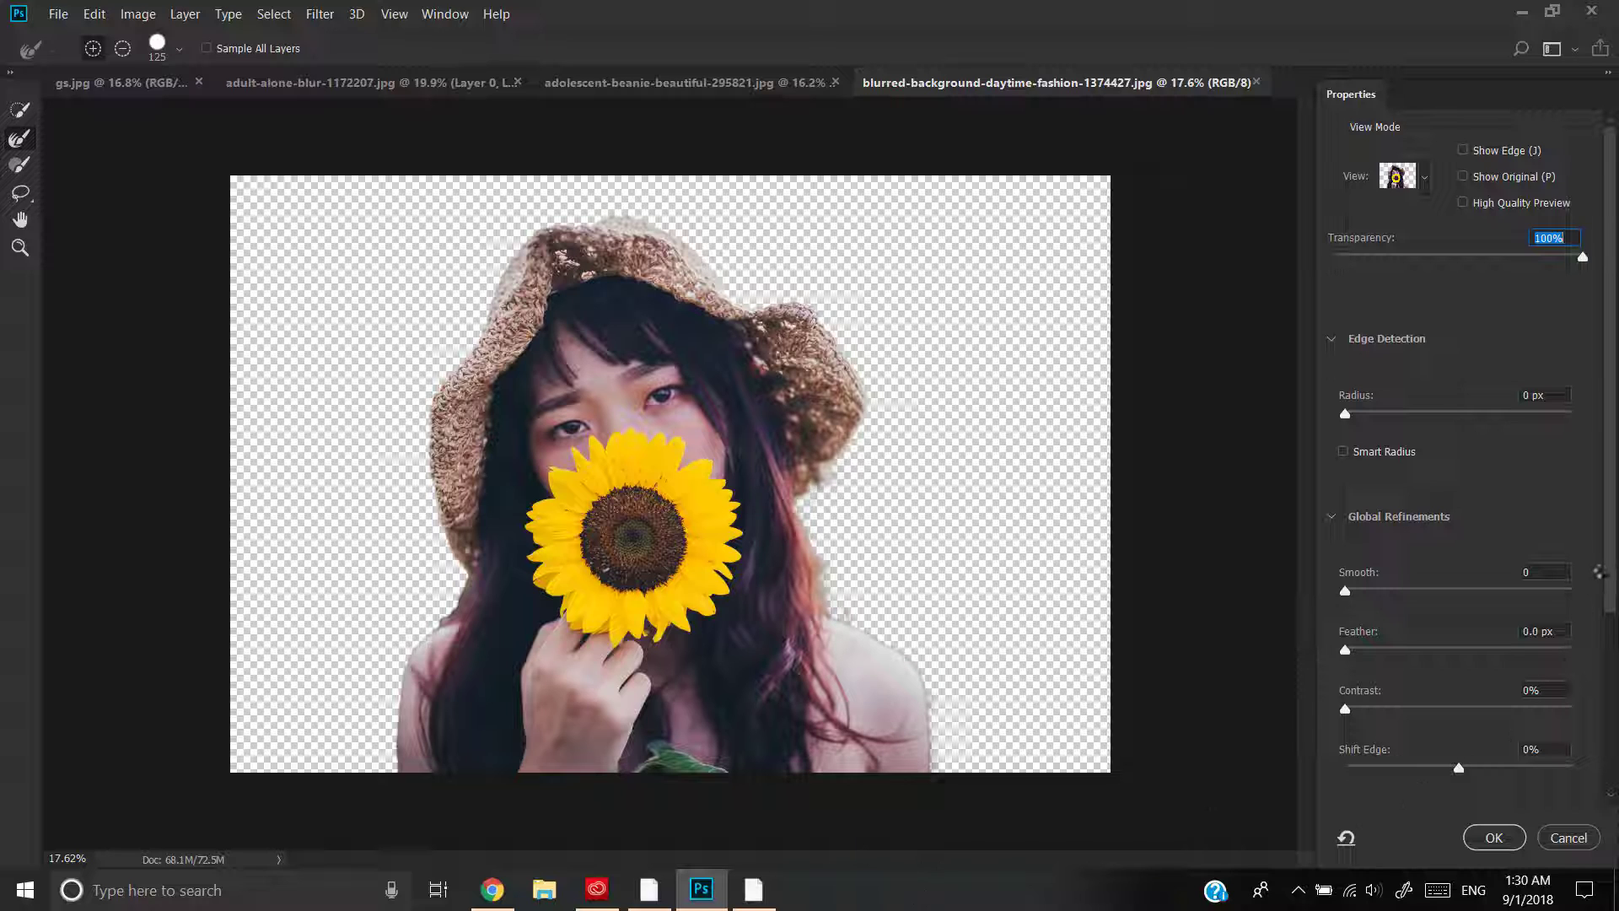
{"action": "left_click_drag", "start_coordinate": [1608, 559], "coordinate": [1613, 763]}
{"action": "left_click", "coordinate": [1343, 666]}
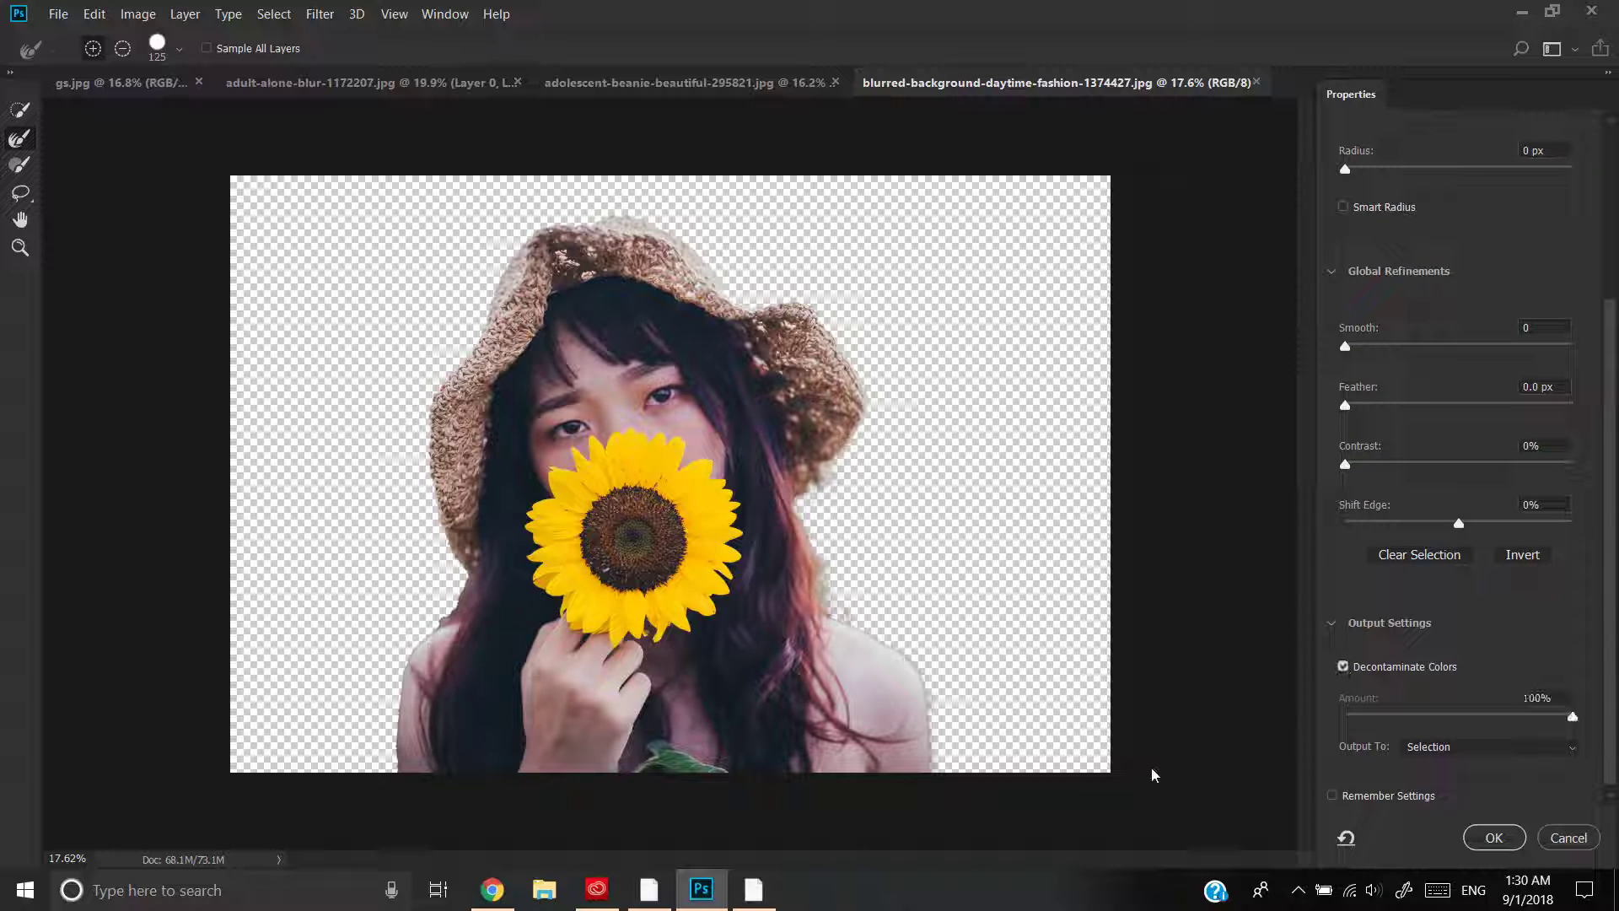
{"action": "left_click", "coordinate": [1490, 837]}
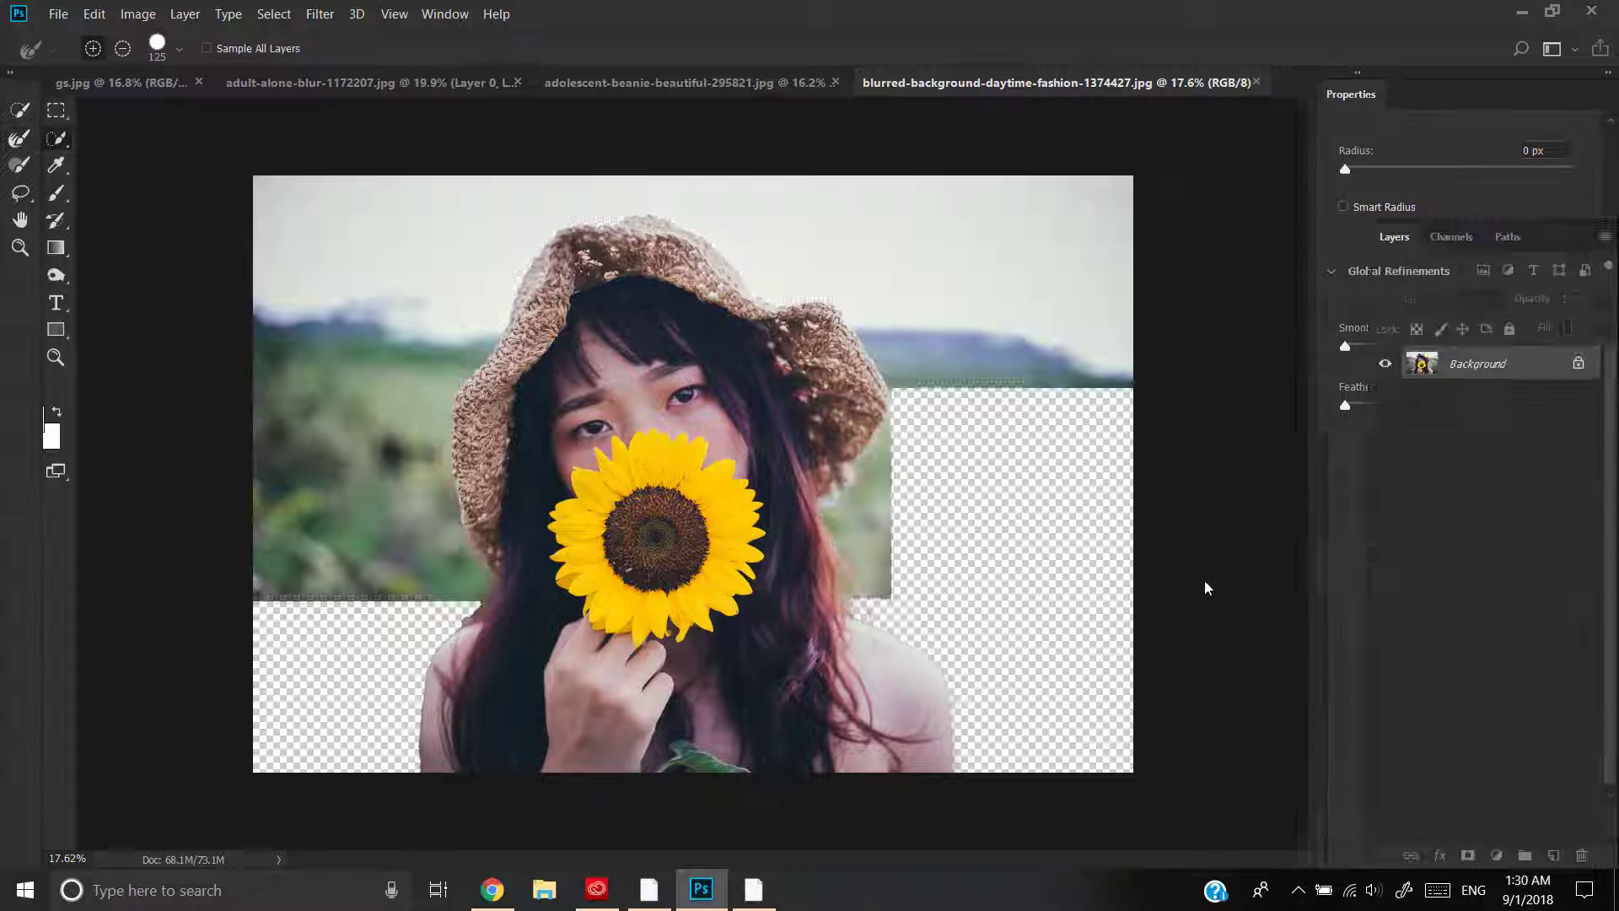
Step: Add a white Solid Color fill layer and place it directly below the masked Background copy layer
{"action": "left_click_drag", "start_coordinate": [1171, 461], "coordinate": [1163, 453]}
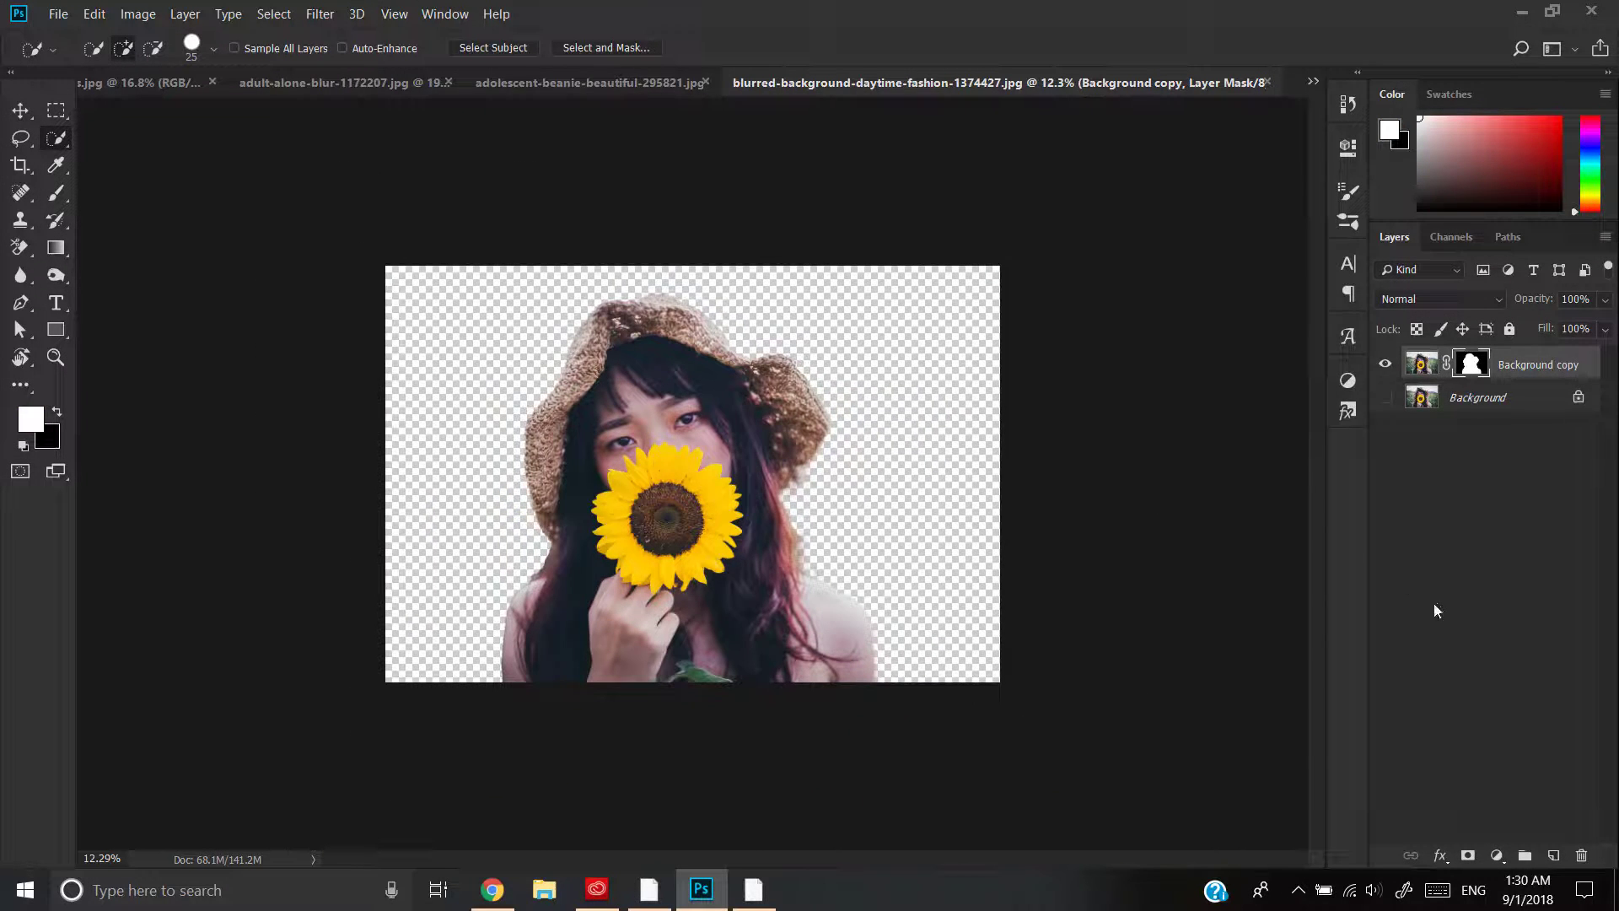
{"action": "left_click", "coordinate": [1495, 855]}
{"action": "left_click", "coordinate": [1444, 487]}
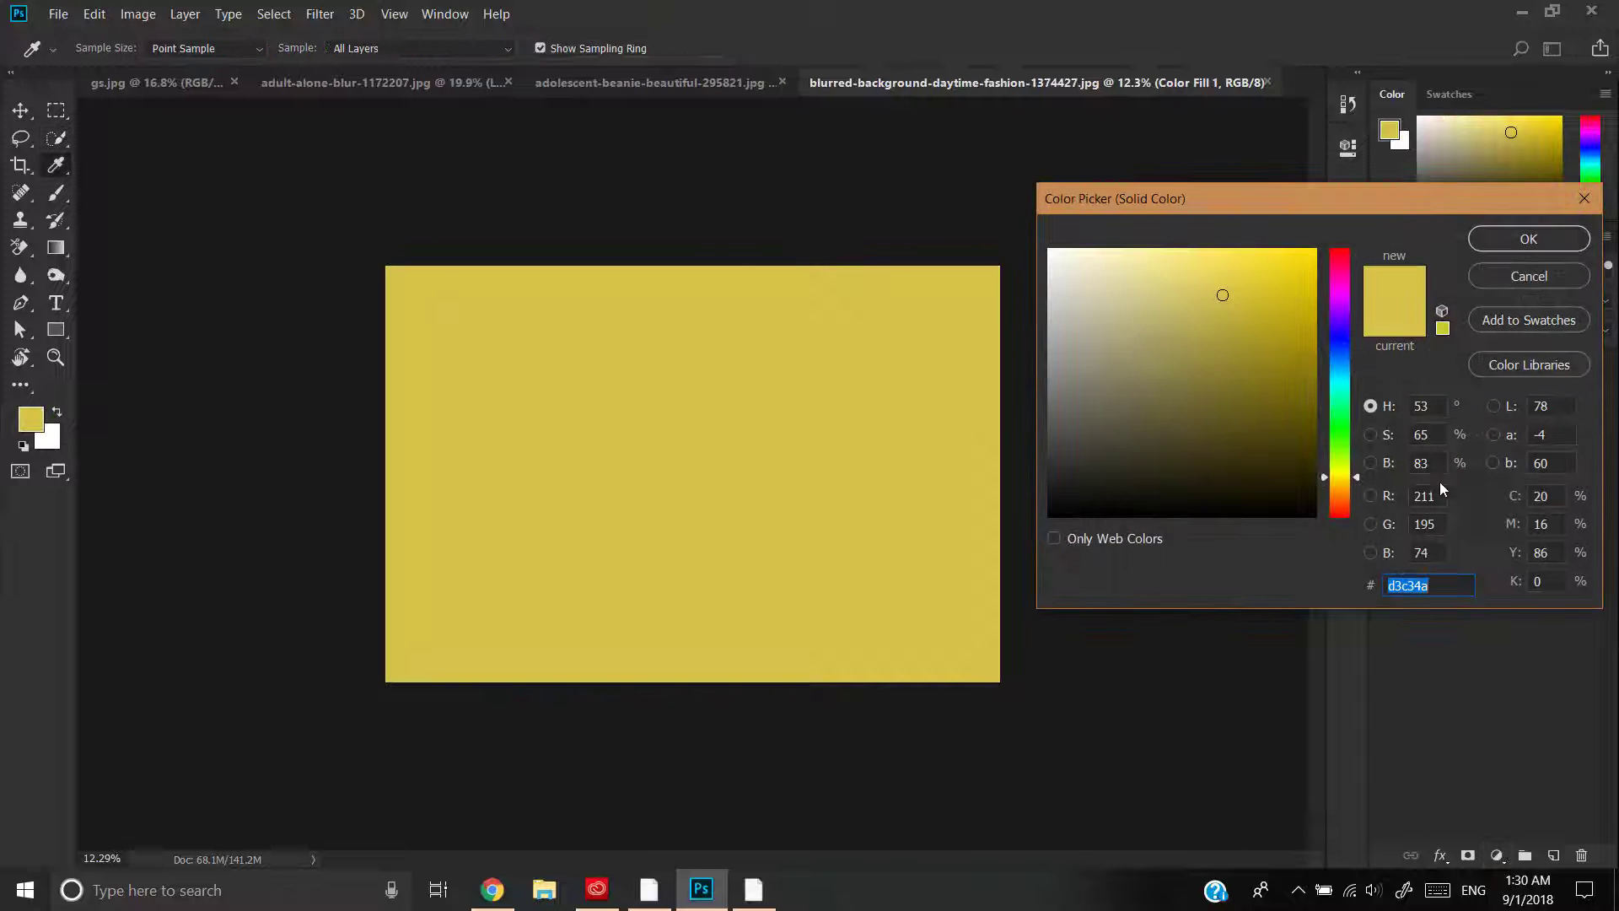
{"action": "left_click_drag", "start_coordinate": [1060, 305], "coordinate": [1029, 223]}
{"action": "left_click", "coordinate": [1527, 239]}
{"action": "left_click_drag", "start_coordinate": [1511, 364], "coordinate": [1503, 416]}
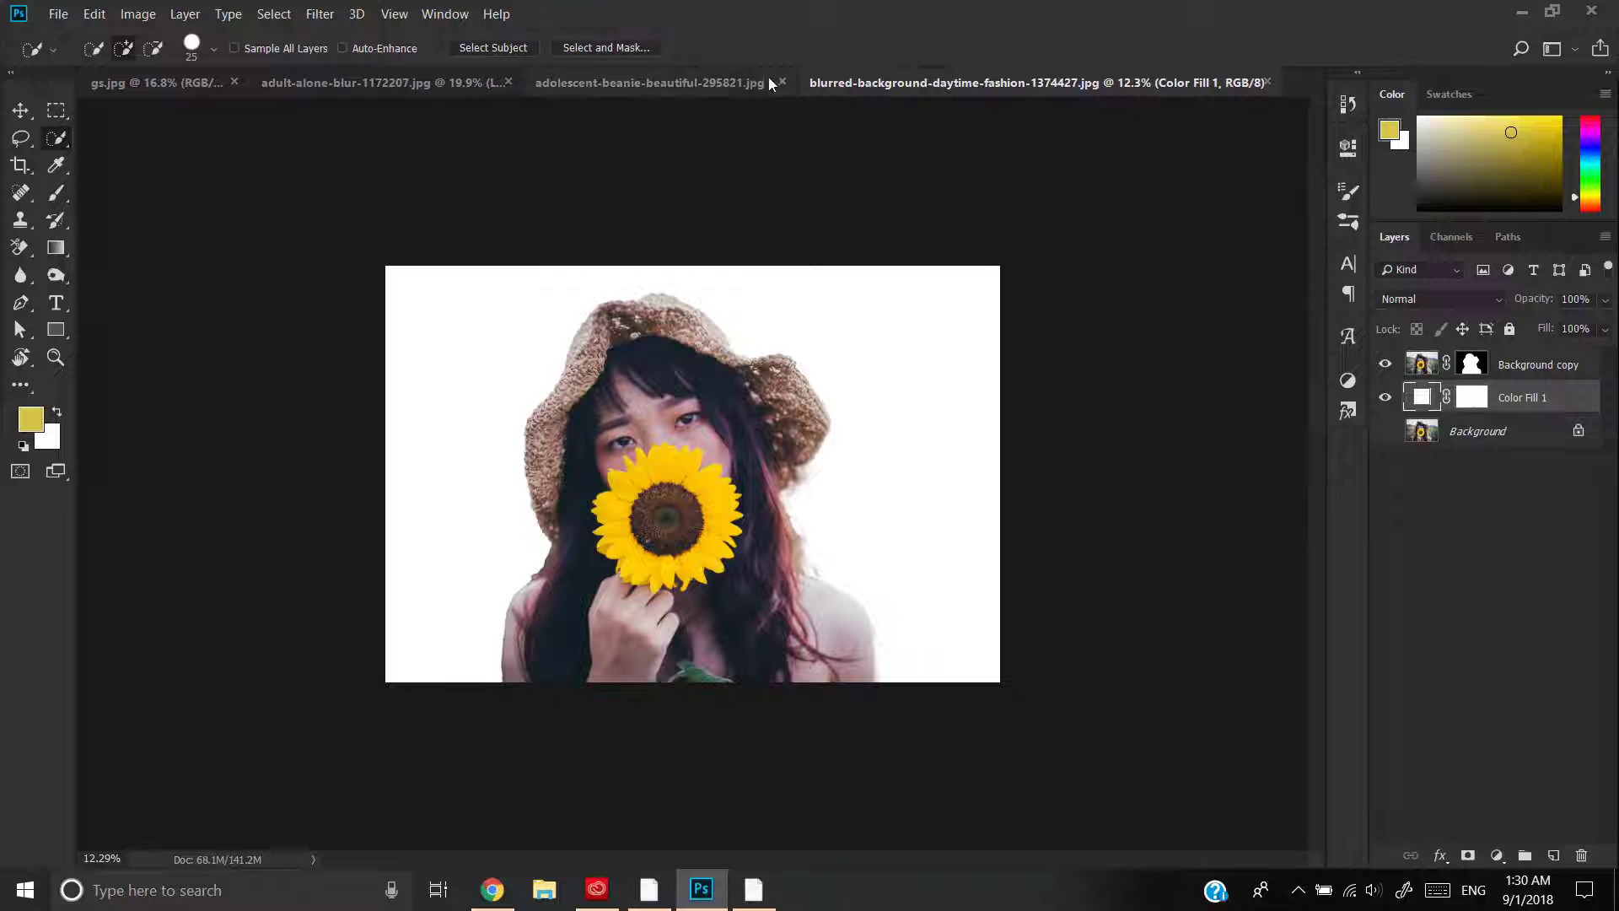
Step: Compare the finished cutouts across the four open photos, including gs.jpg
{"action": "left_click", "coordinate": [747, 88]}
{"action": "left_click", "coordinate": [506, 87]}
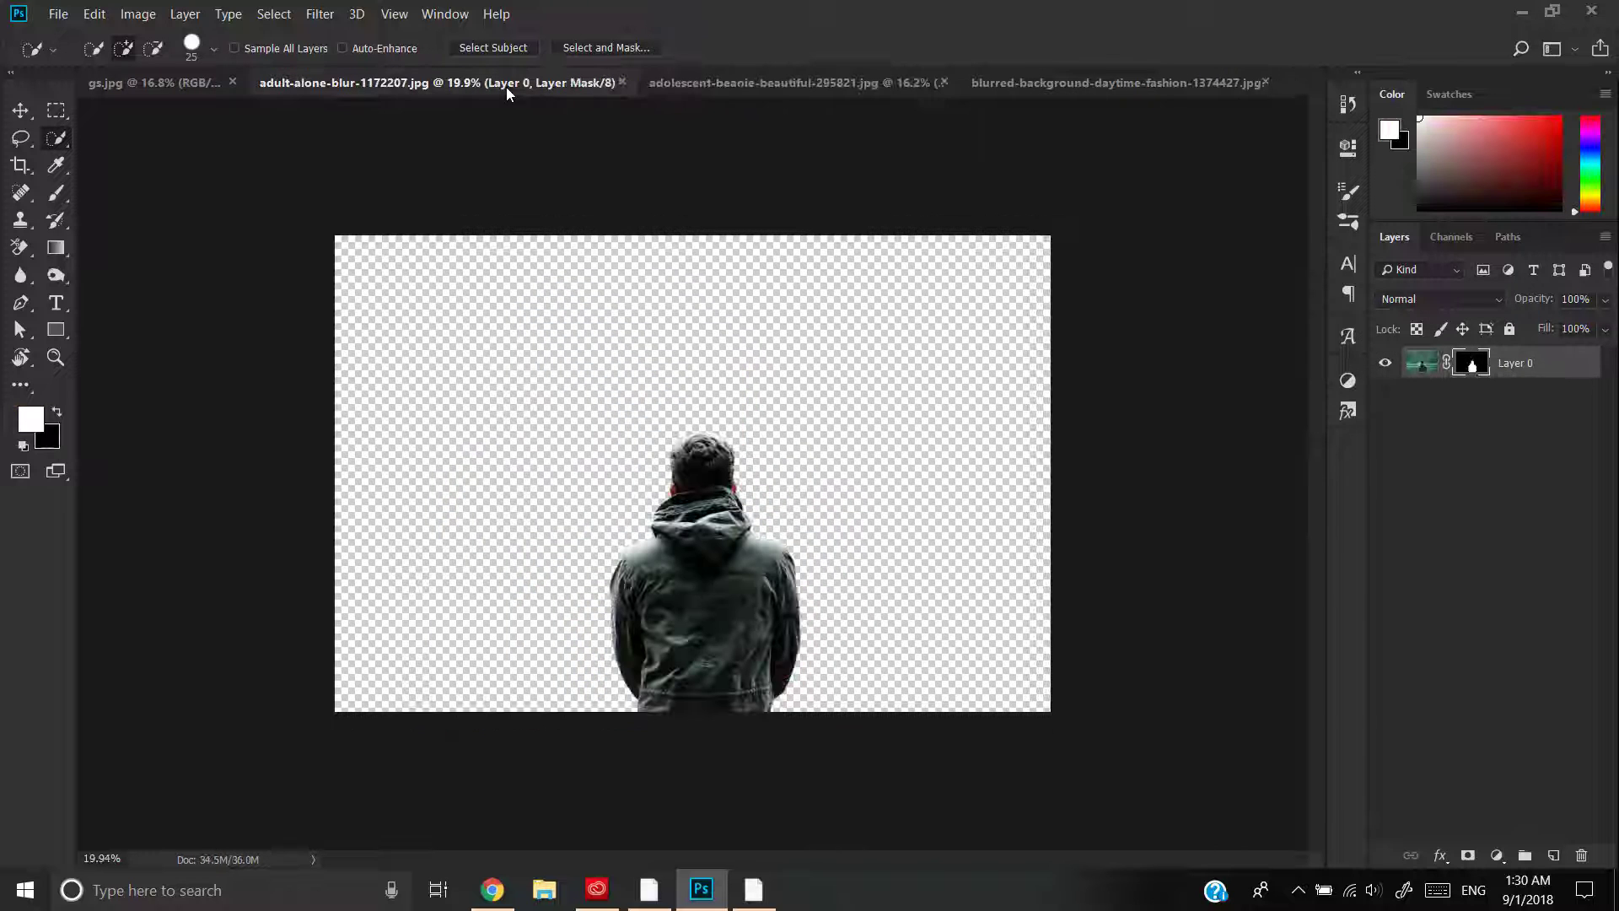
{"action": "left_click", "coordinate": [209, 89]}
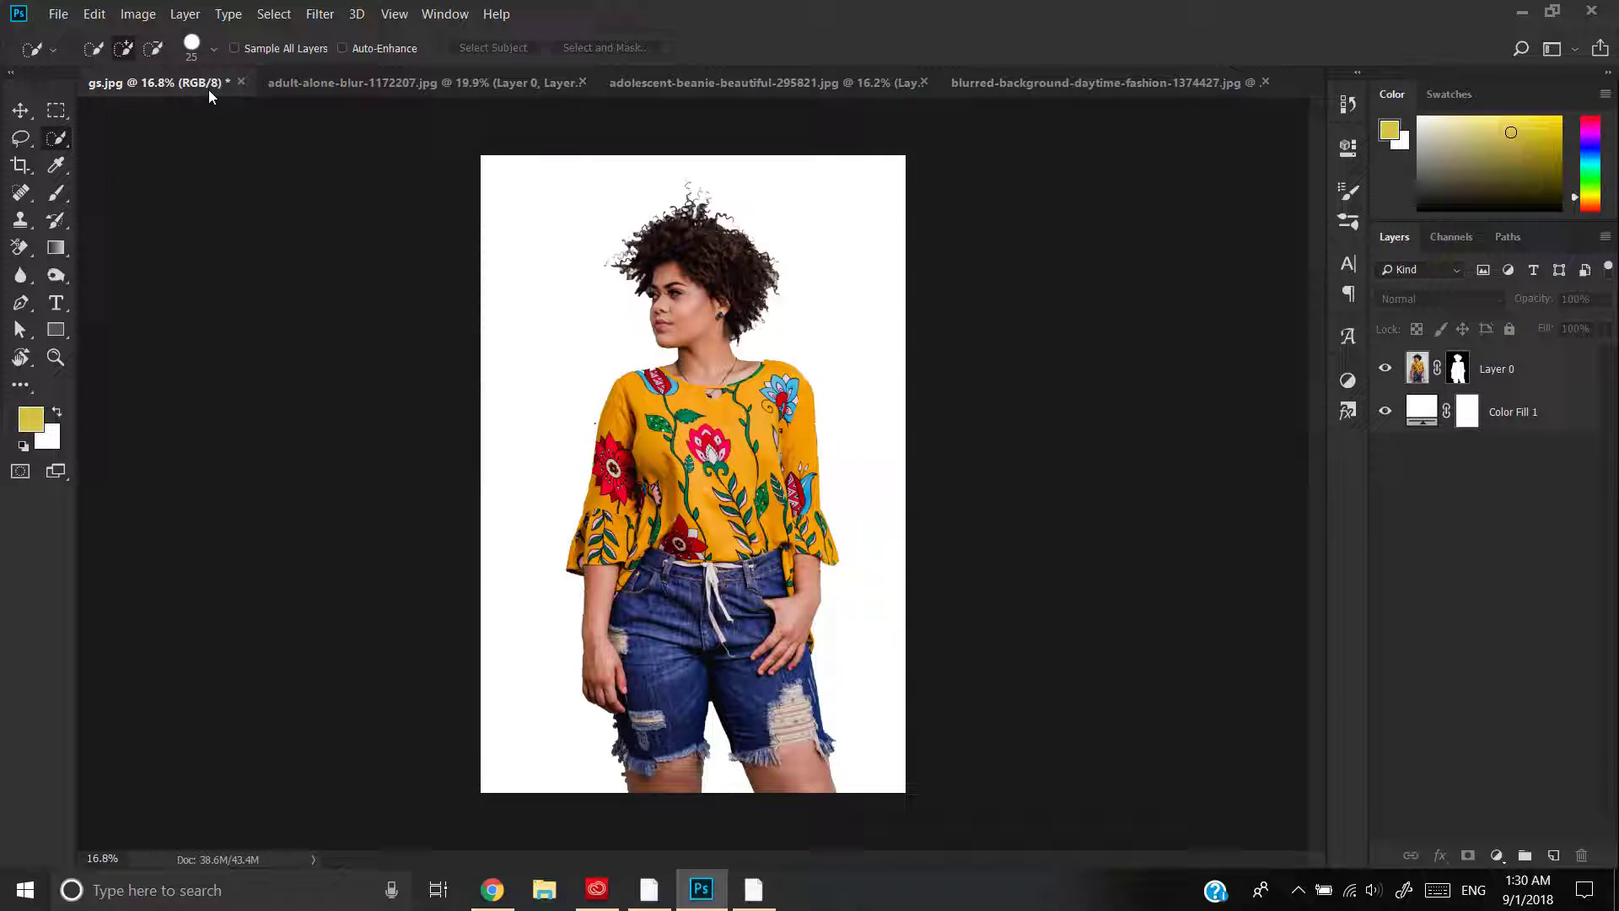
{"action": "left_click", "coordinate": [320, 81]}
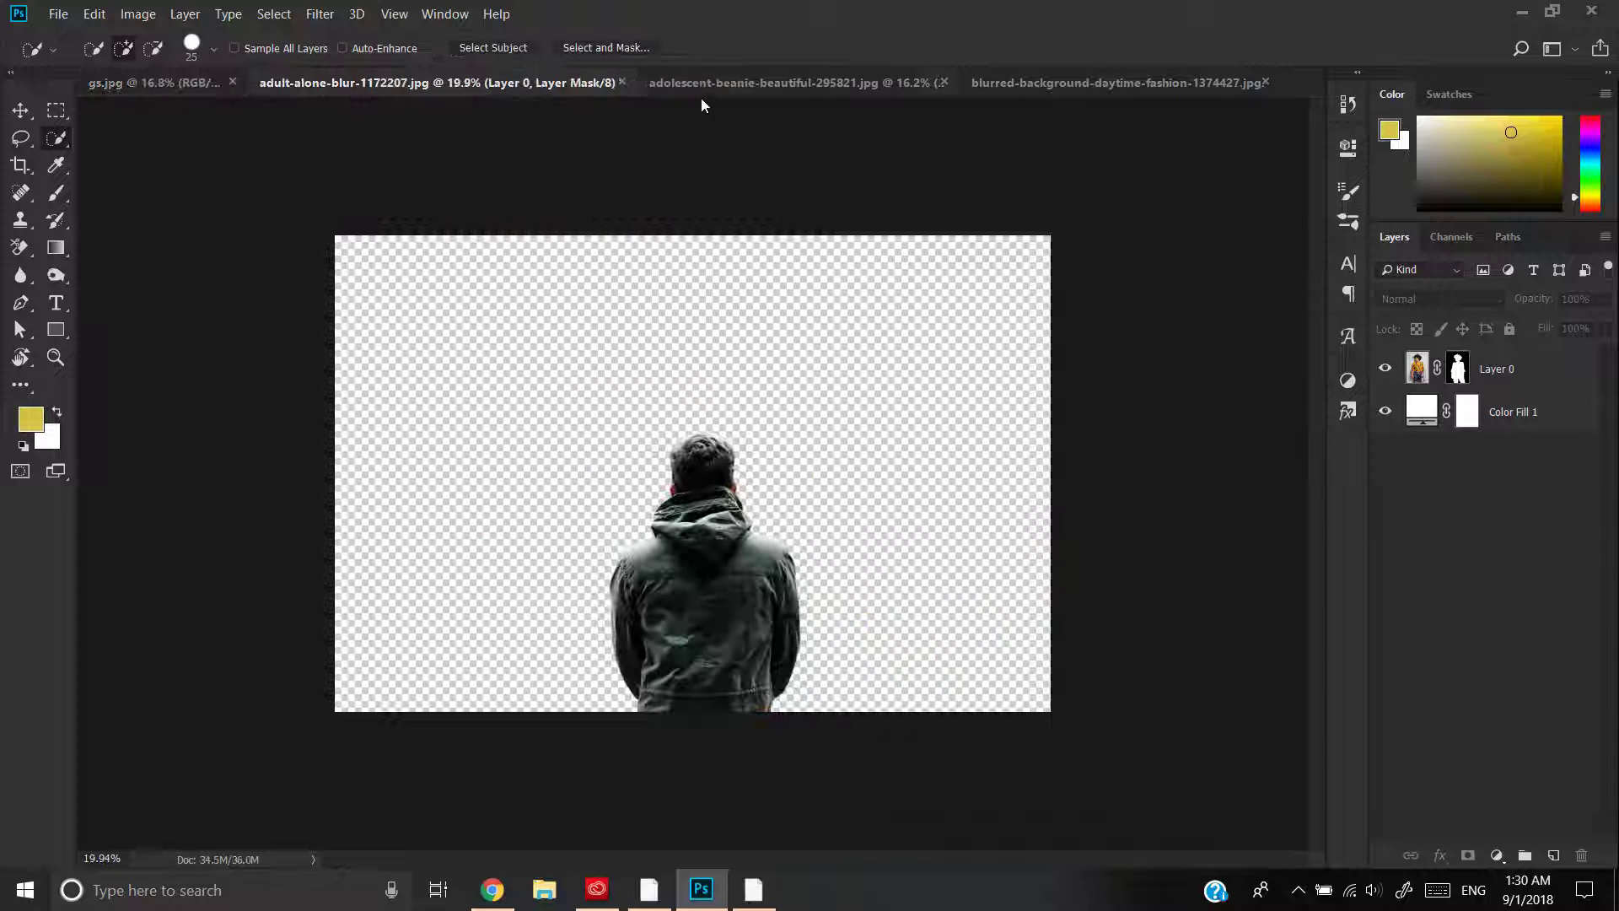
{"action": "left_click", "coordinate": [708, 84]}
{"action": "left_click", "coordinate": [958, 79]}
{"action": "left_click", "coordinate": [165, 94]}
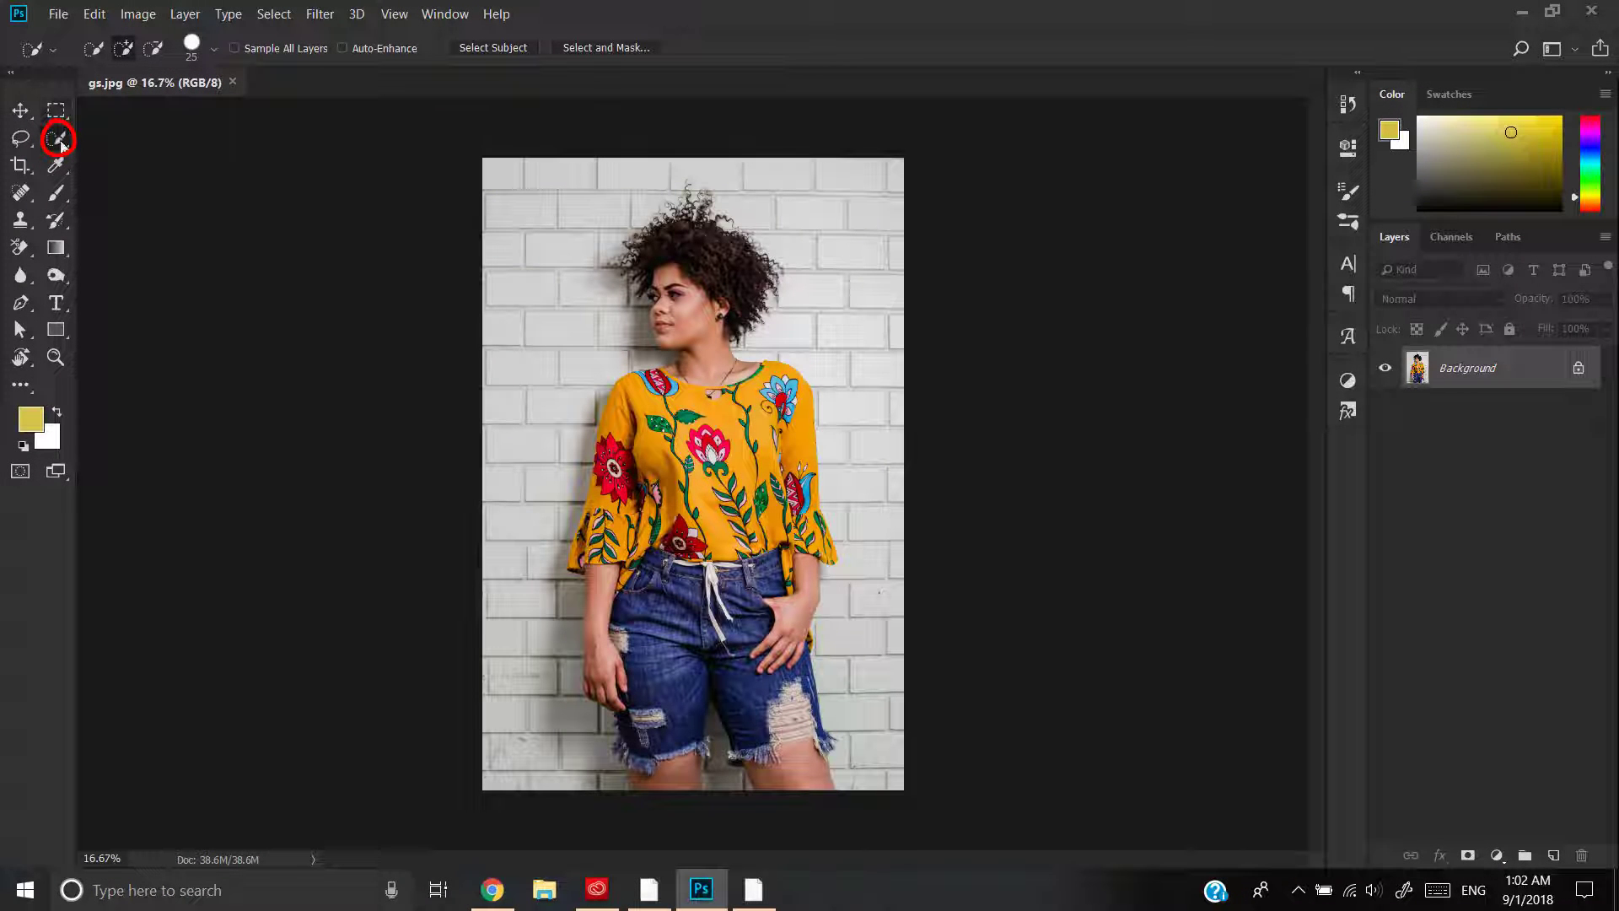
Step: Select the woman against the brick wall in gs.jpg with the Quick Selection tool
{"action": "left_click", "coordinate": [61, 142]}
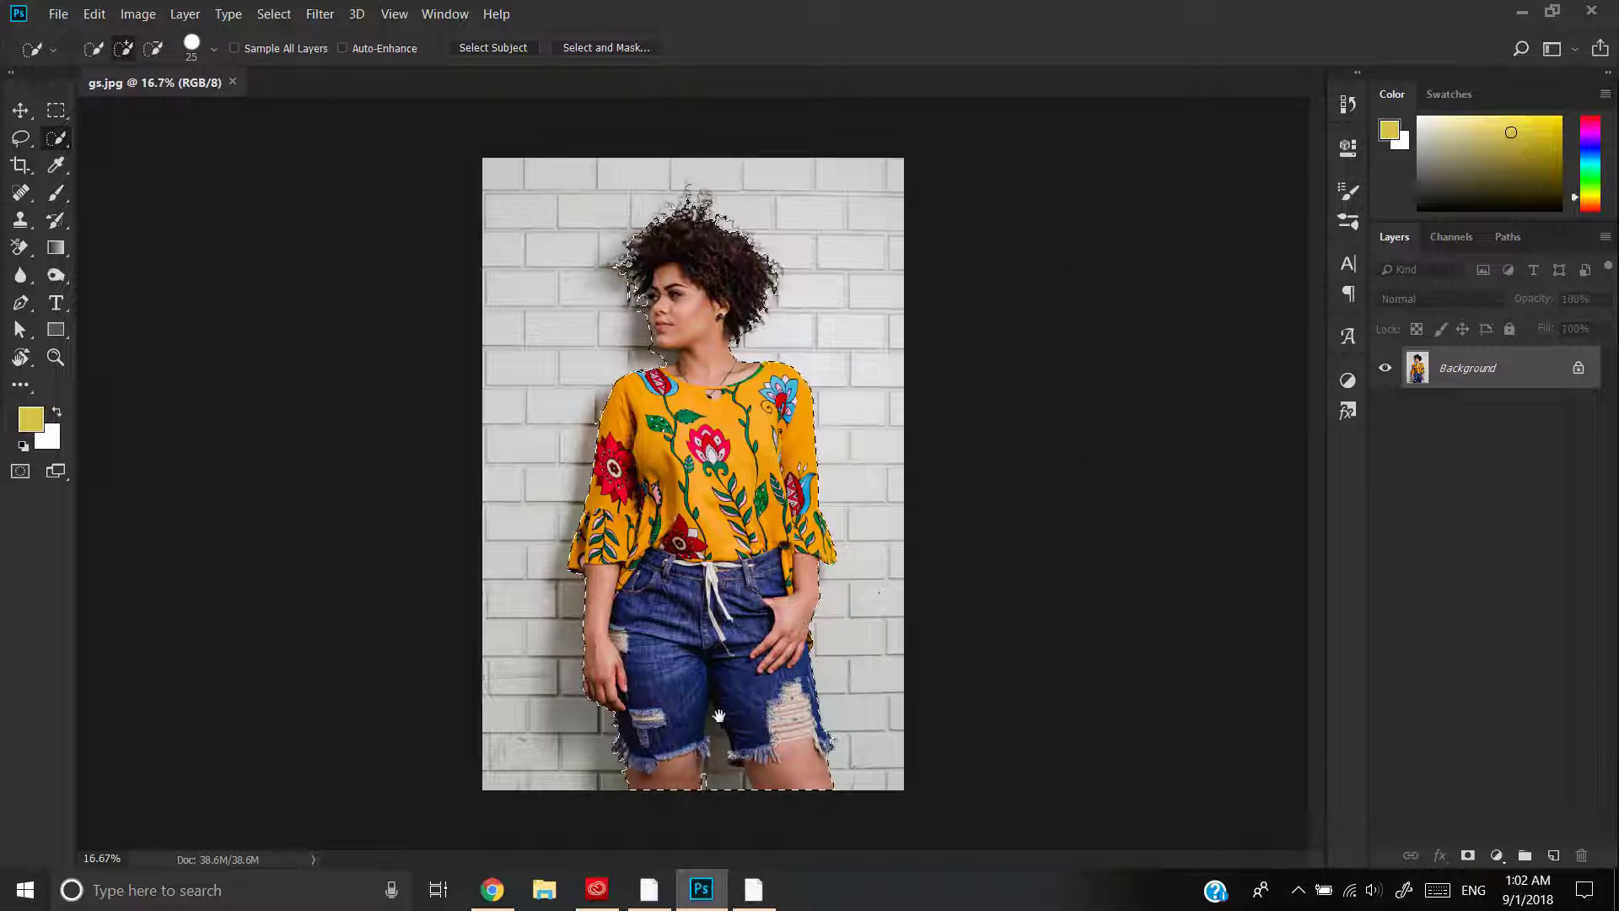
{"action": "left_click_drag", "start_coordinate": [666, 334], "coordinate": [767, 342]}
{"action": "left_click_drag", "start_coordinate": [630, 241], "coordinate": [733, 395]}
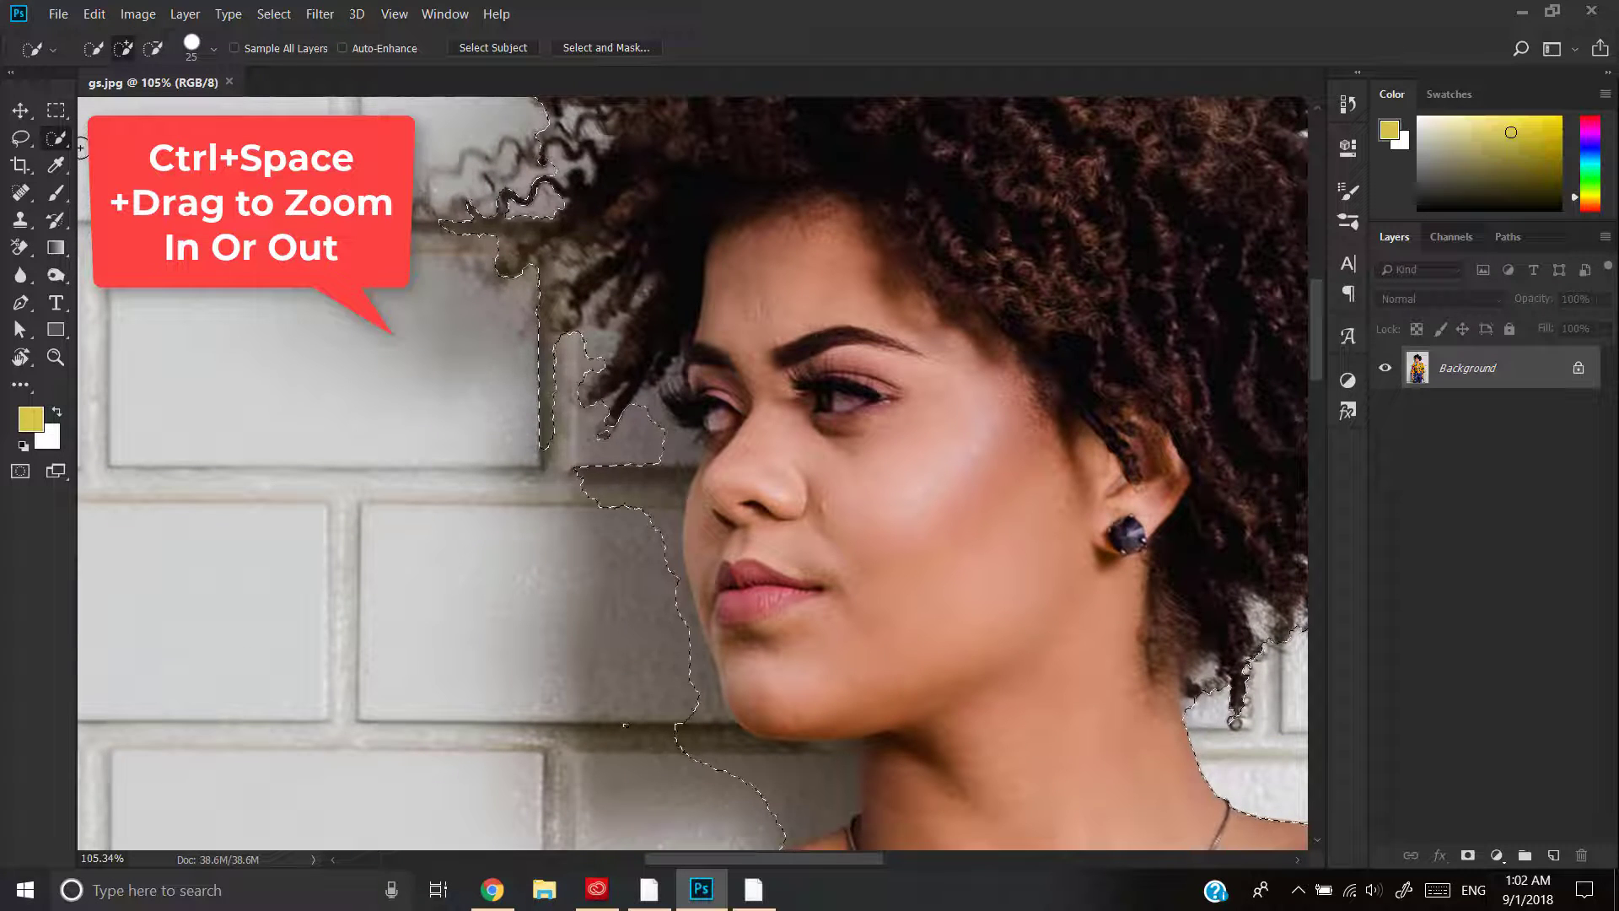
Step: Subtract the wall area along the woman's hair, face, chin and neck from the selection
{"action": "key", "text": "alt"}
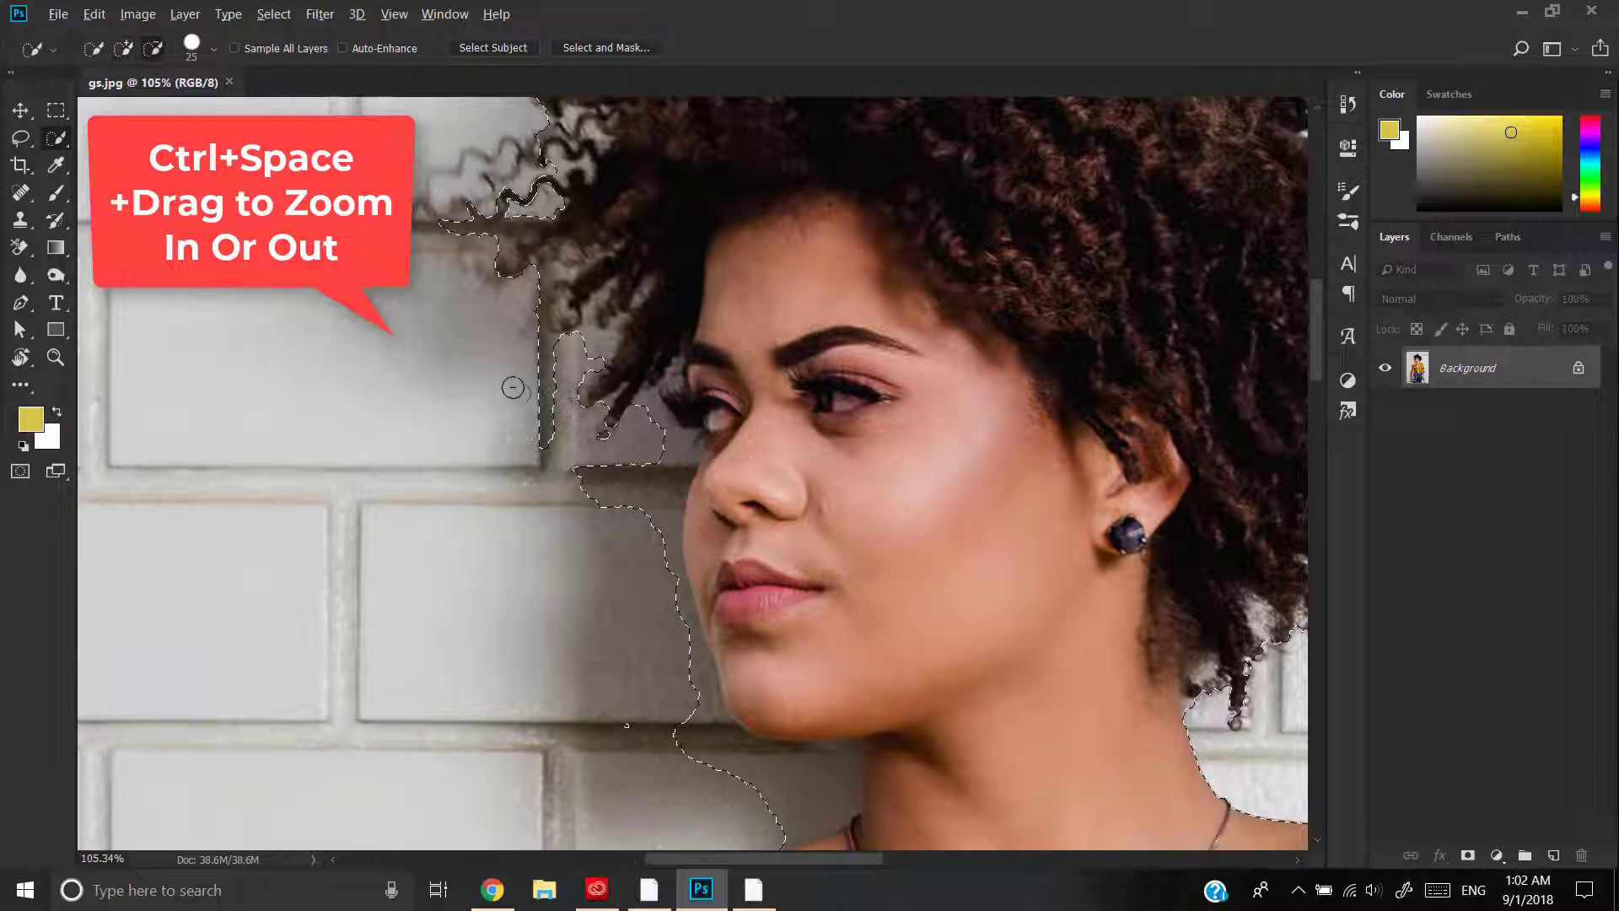
{"action": "left_click", "coordinate": [151, 53]}
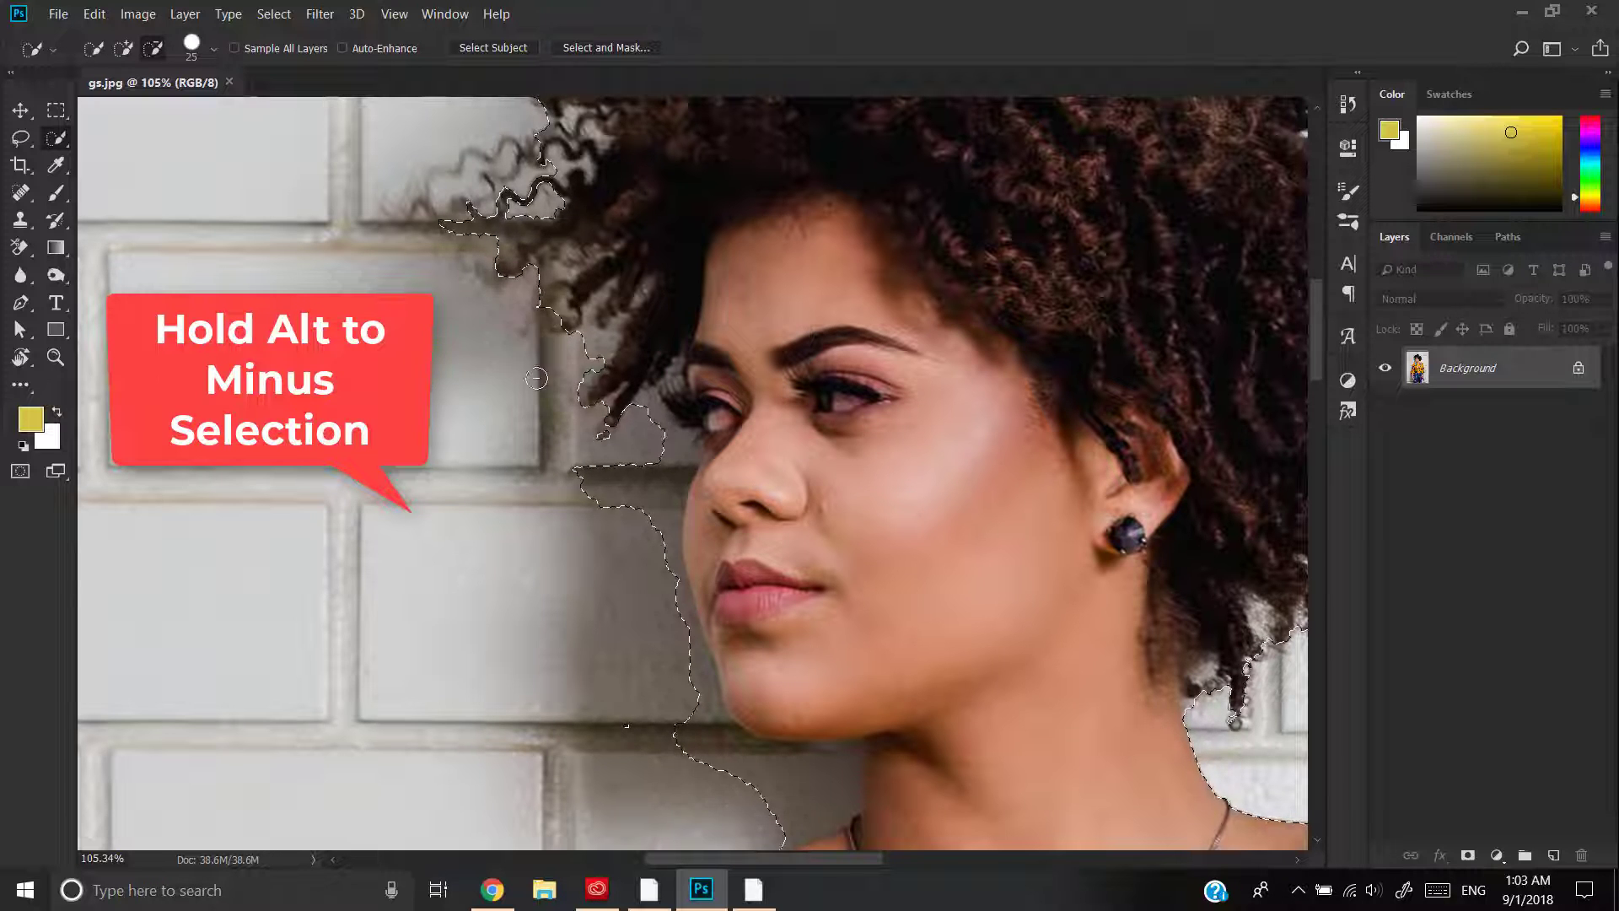
{"action": "scroll", "coordinate": [614, 416], "scroll_direction": "down", "scroll_amount": 3}
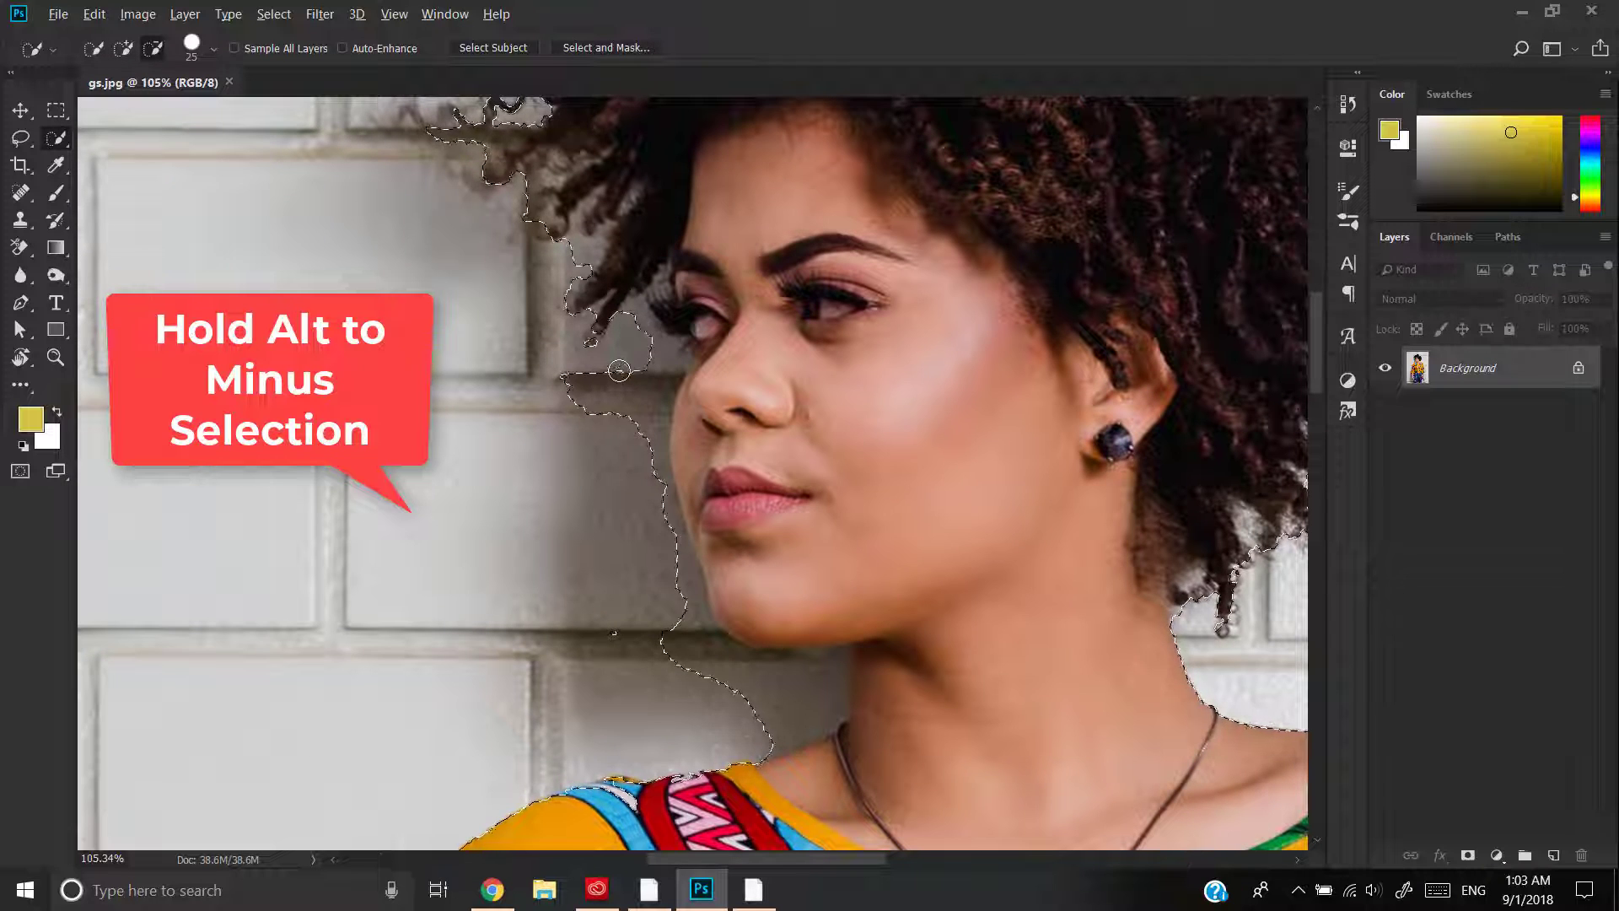
{"action": "mouse_move", "coordinate": [619, 370]}
{"action": "left_mouse_down"}
{"action": "mouse_move", "coordinate": [620, 407]}
{"action": "mouse_move", "coordinate": [601, 420]}
{"action": "left_mouse_up"}
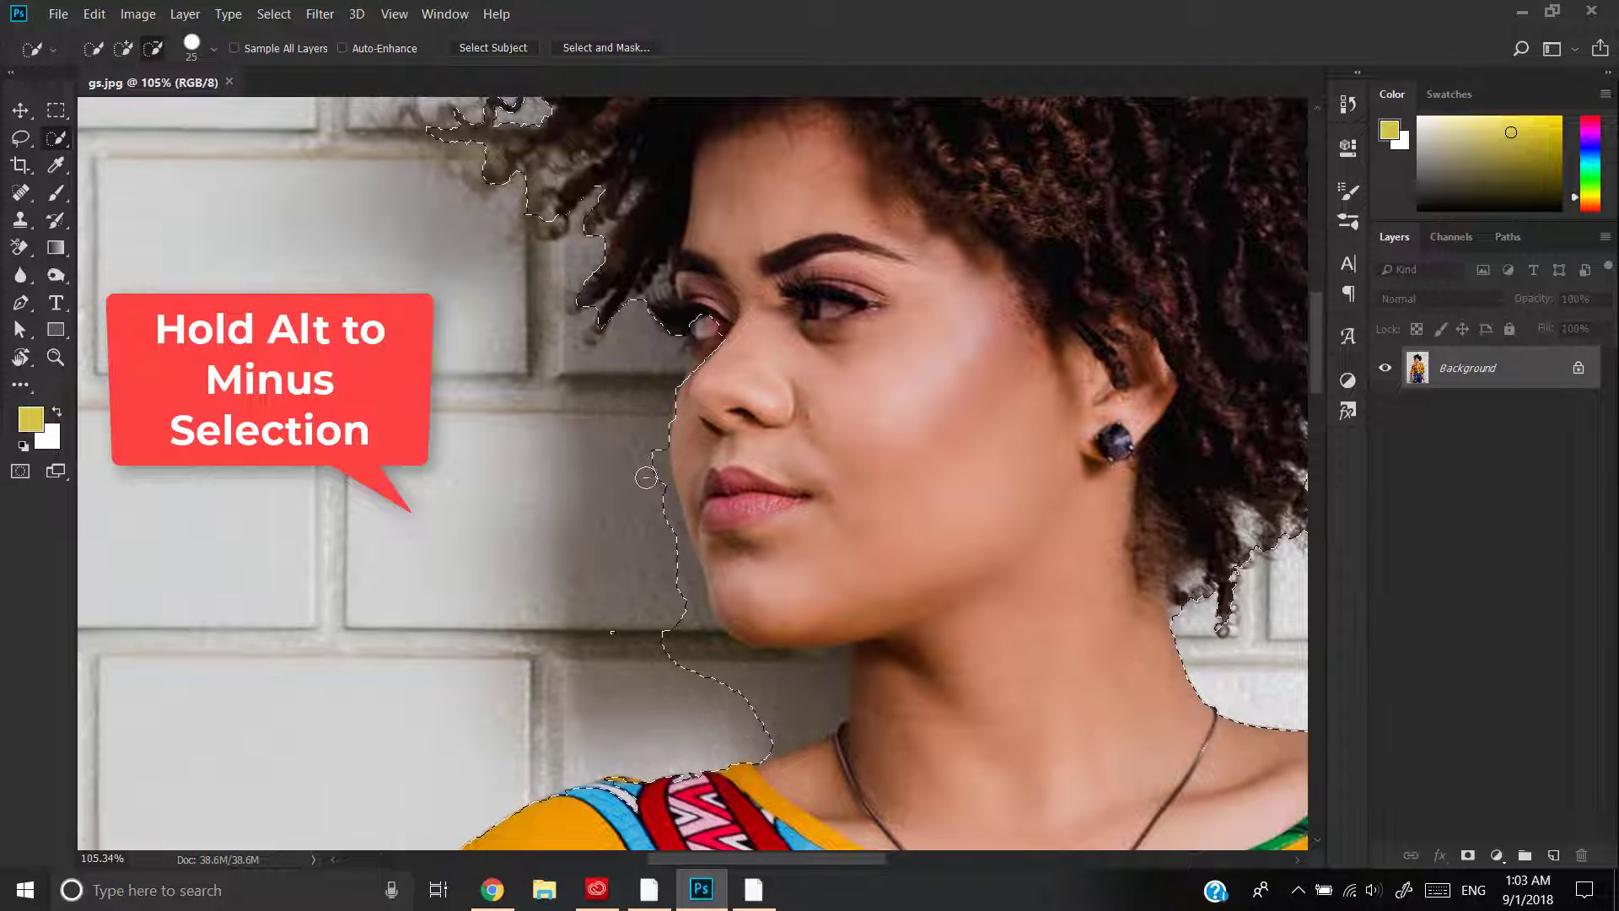
{"action": "mouse_move", "coordinate": [646, 477]}
{"action": "left_mouse_down"}
{"action": "mouse_move", "coordinate": [685, 621]}
{"action": "mouse_move", "coordinate": [618, 624]}
{"action": "mouse_move", "coordinate": [755, 703]}
{"action": "left_mouse_up"}
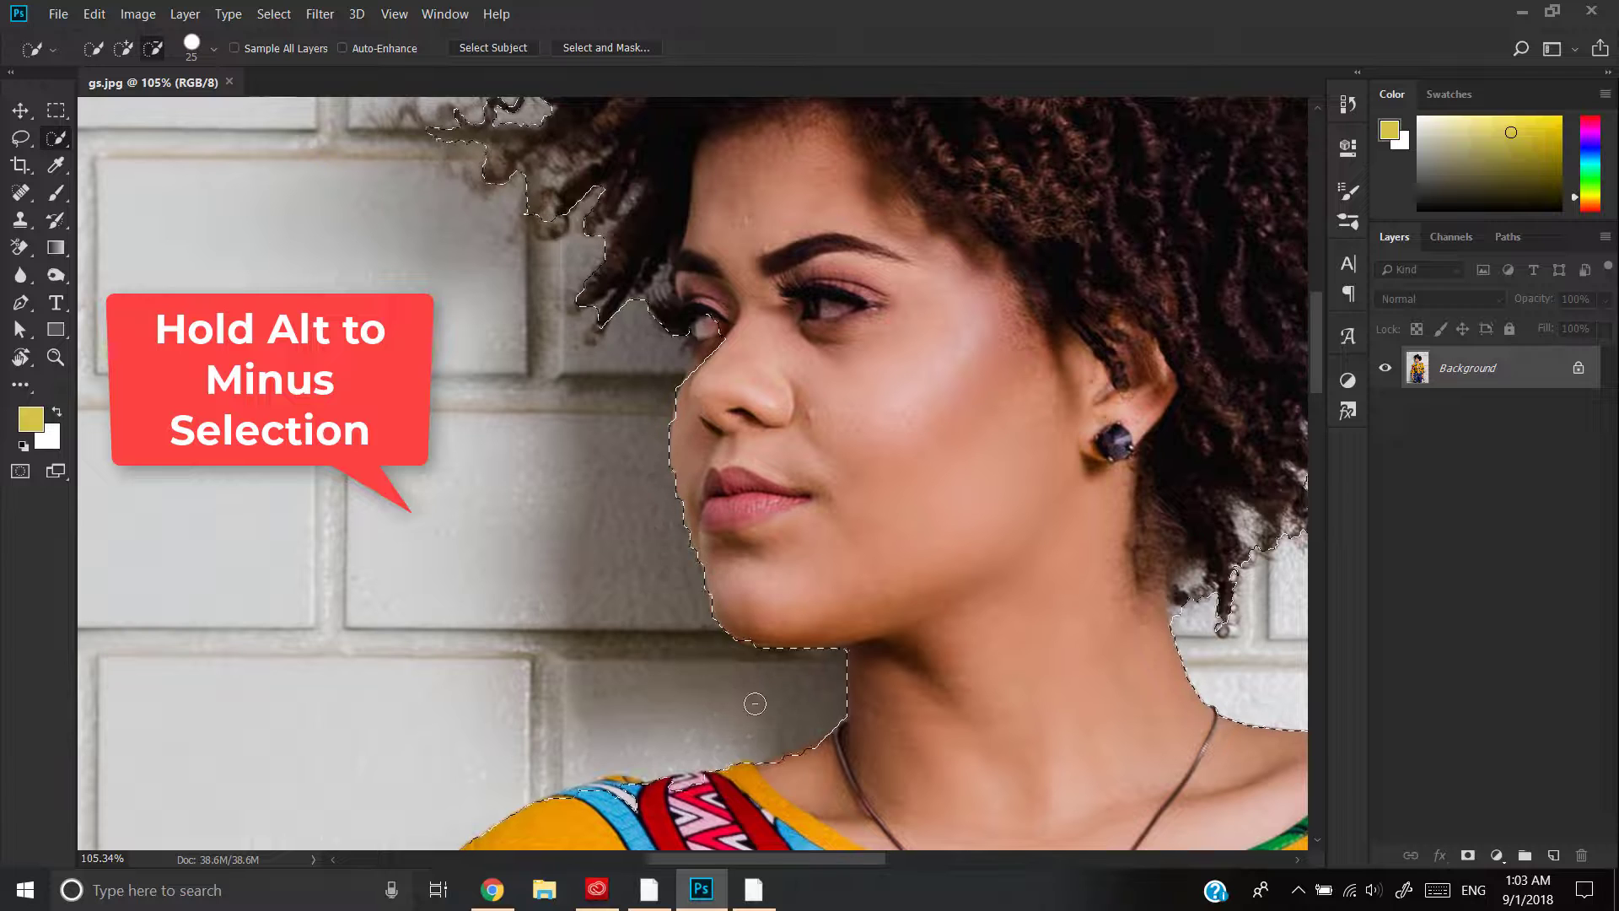
Step: Add the missed skin between the woman's eye and the bridge of her nose back to the selection
{"action": "left_click_drag", "start_coordinate": [705, 327], "coordinate": [710, 363]}
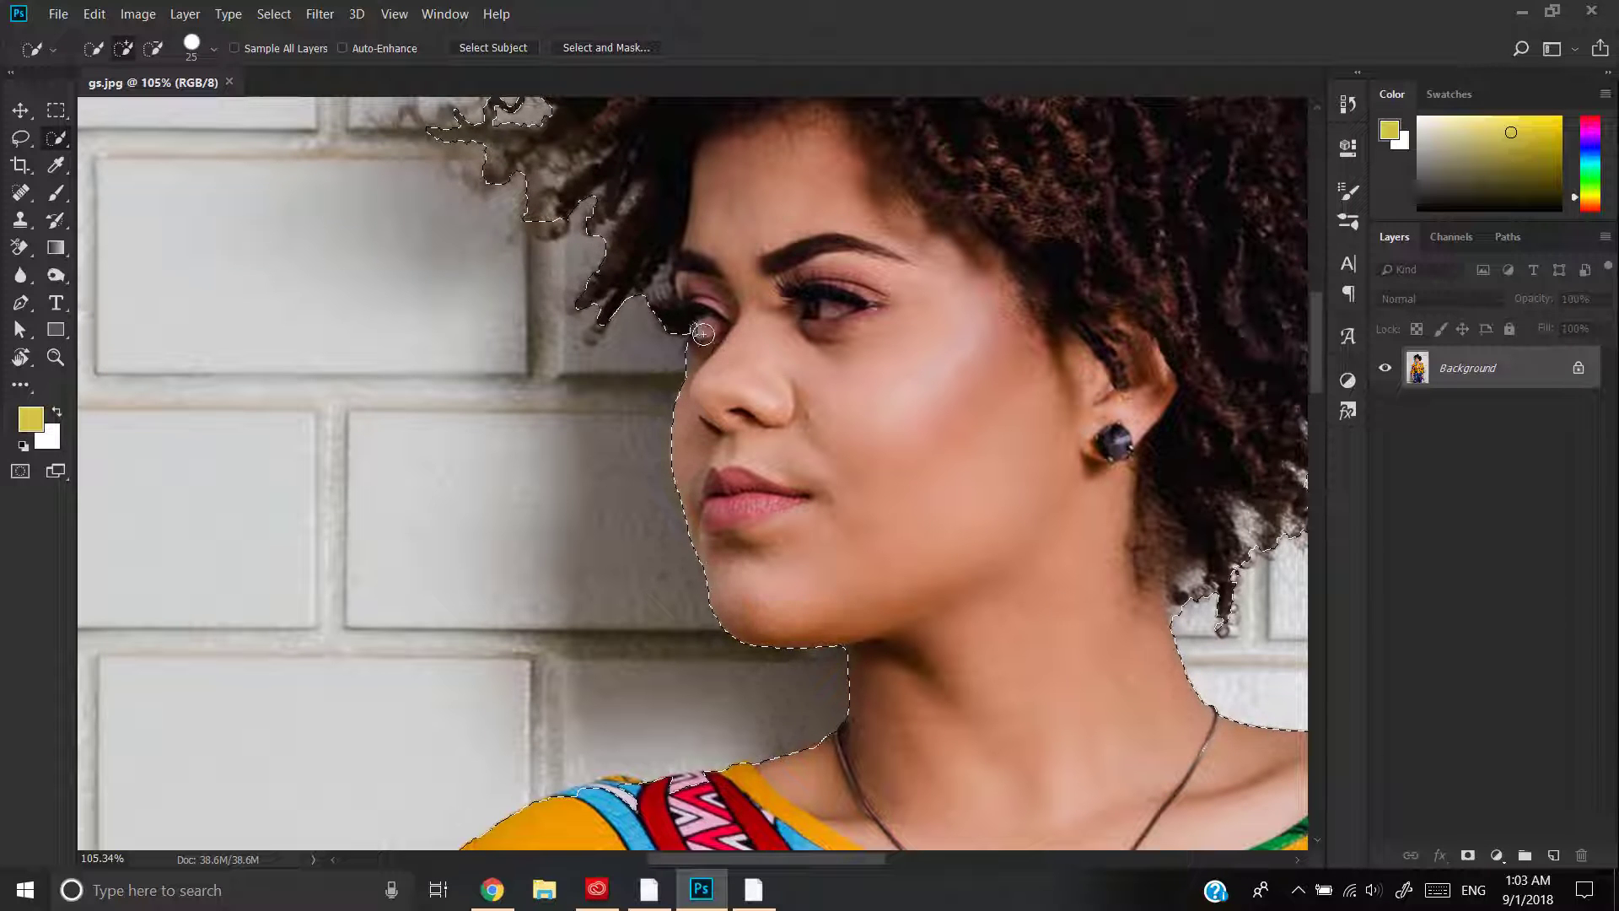
{"action": "left_click_drag", "start_coordinate": [868, 299], "coordinate": [767, 303]}
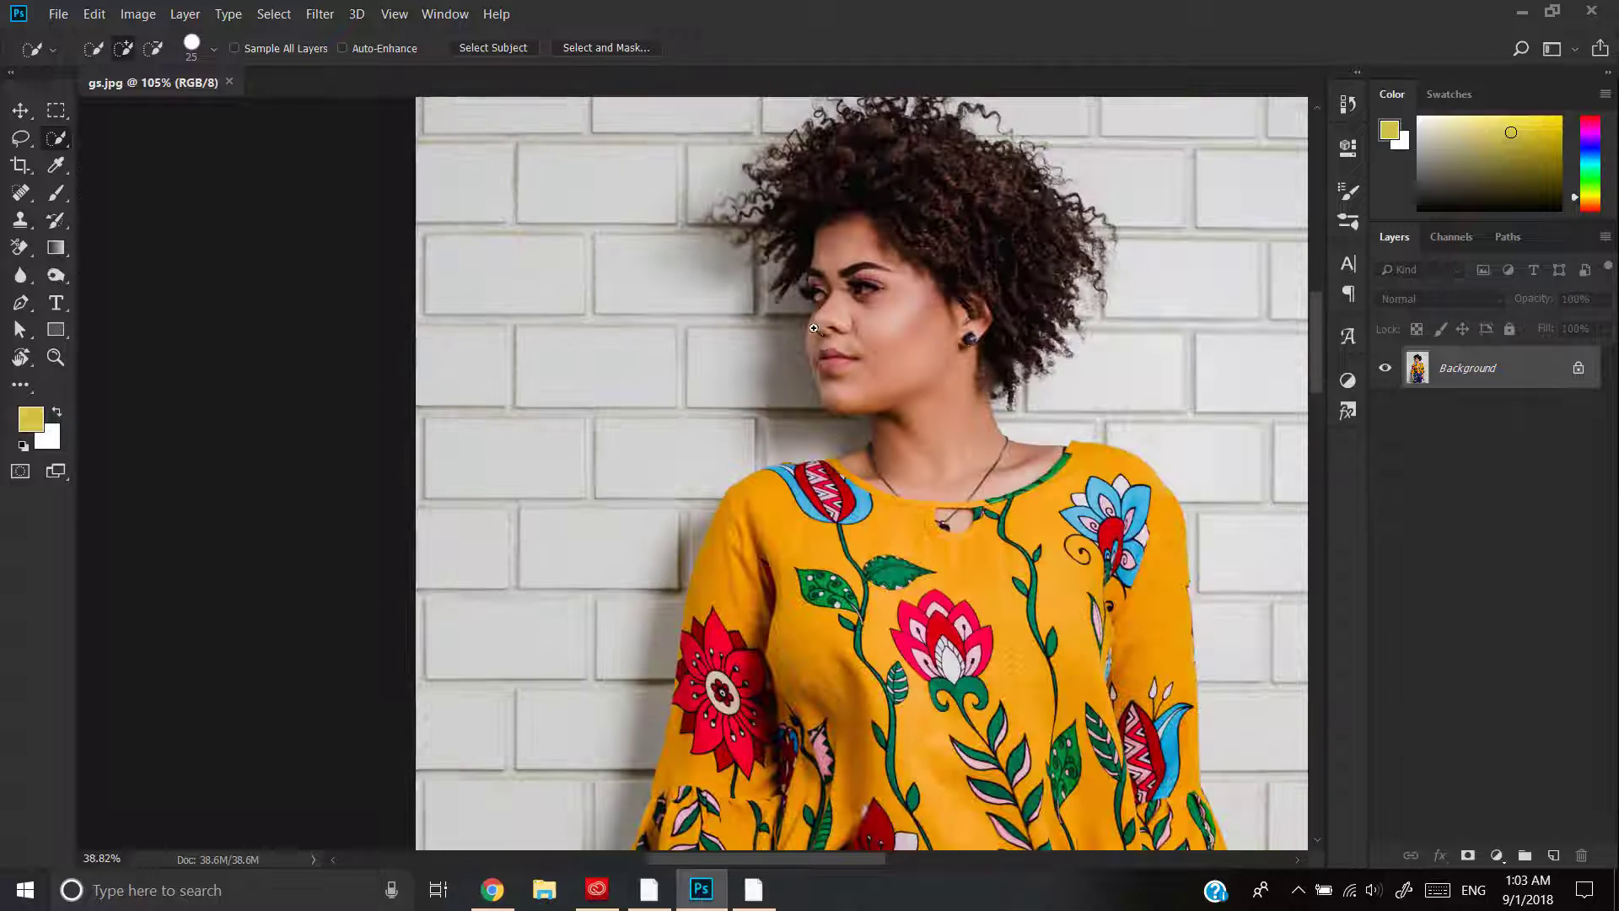
{"action": "left_click_drag", "start_coordinate": [1102, 427], "coordinate": [1062, 525]}
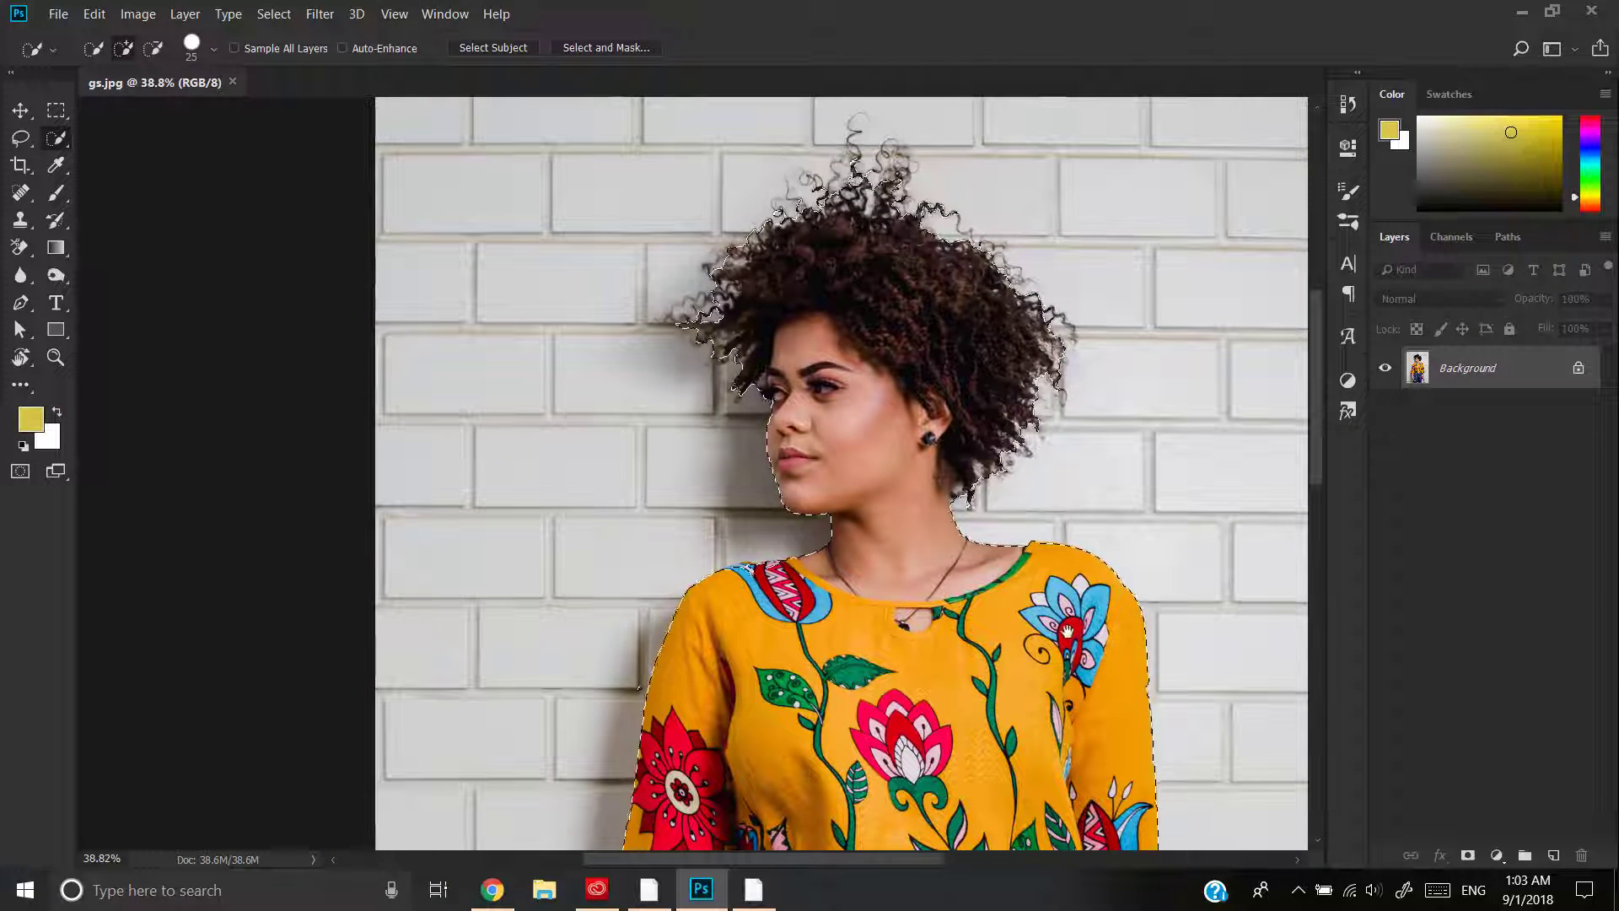
Step: Subtract the leftover wall patches beside the woman's knee and under her fingers from the selection
{"action": "scroll", "coordinate": [1062, 524], "scroll_direction": "down", "scroll_amount": 10}
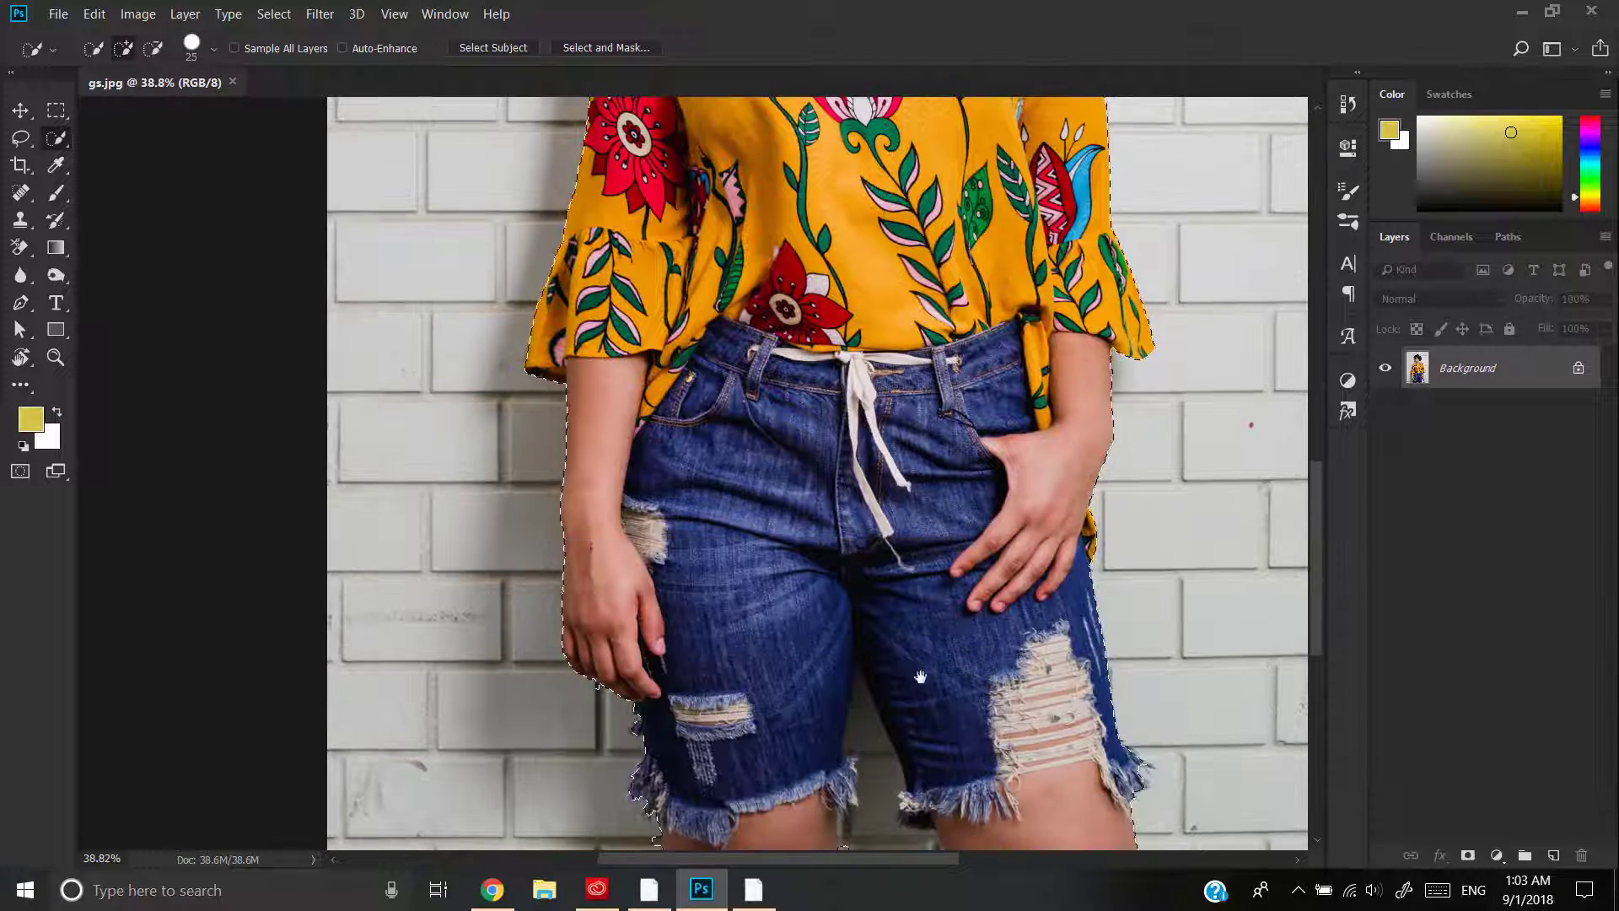
{"action": "mouse_move", "coordinate": [882, 732]}
{"action": "left_mouse_down"}
{"action": "mouse_move", "coordinate": [881, 628]}
{"action": "mouse_move", "coordinate": [845, 671]}
{"action": "mouse_move", "coordinate": [872, 564]}
{"action": "mouse_move", "coordinate": [845, 371]}
{"action": "left_mouse_up"}
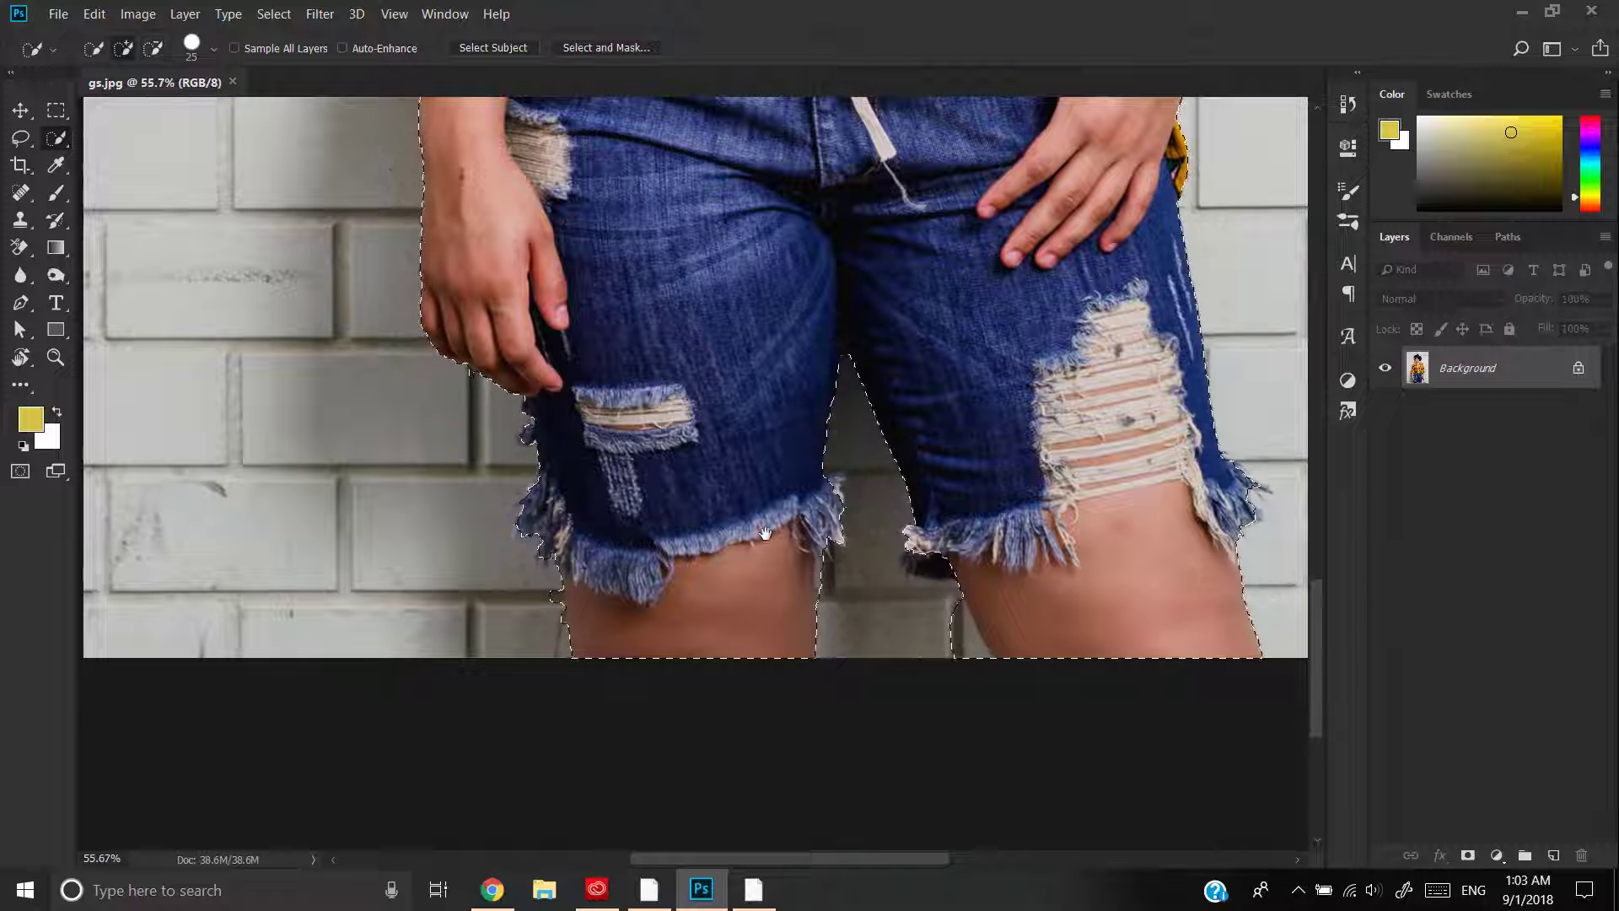
{"action": "left_click_drag", "start_coordinate": [745, 586], "coordinate": [778, 478]}
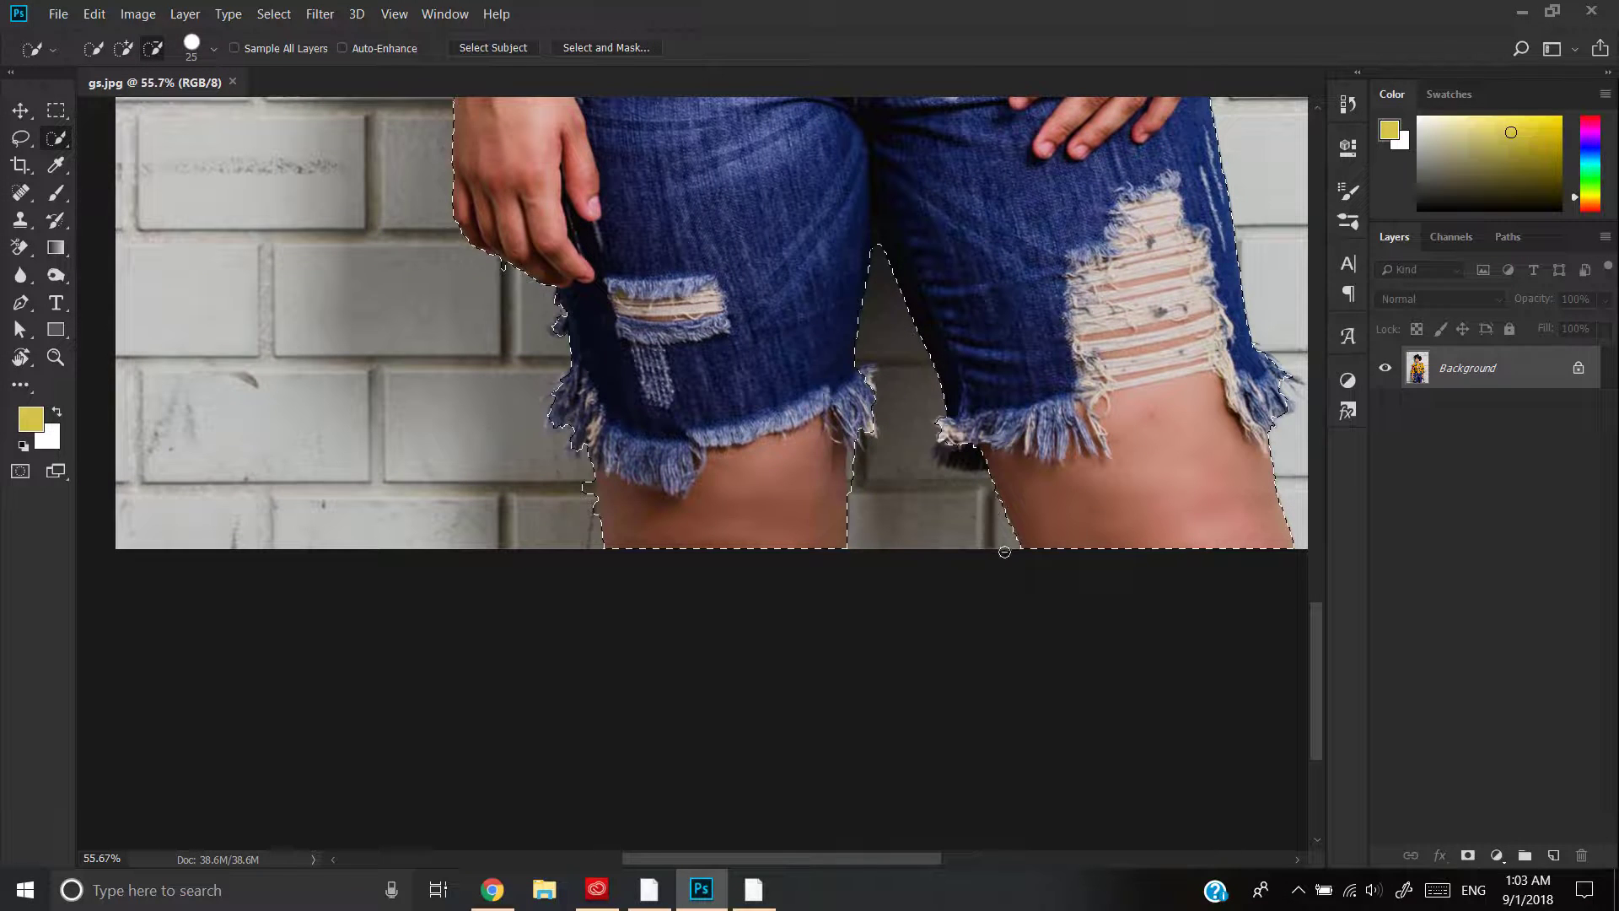
{"action": "mouse_move", "coordinate": [525, 268]}
{"action": "left_mouse_down"}
{"action": "mouse_move", "coordinate": [607, 346]}
{"action": "mouse_move", "coordinate": [596, 362]}
{"action": "left_mouse_up"}
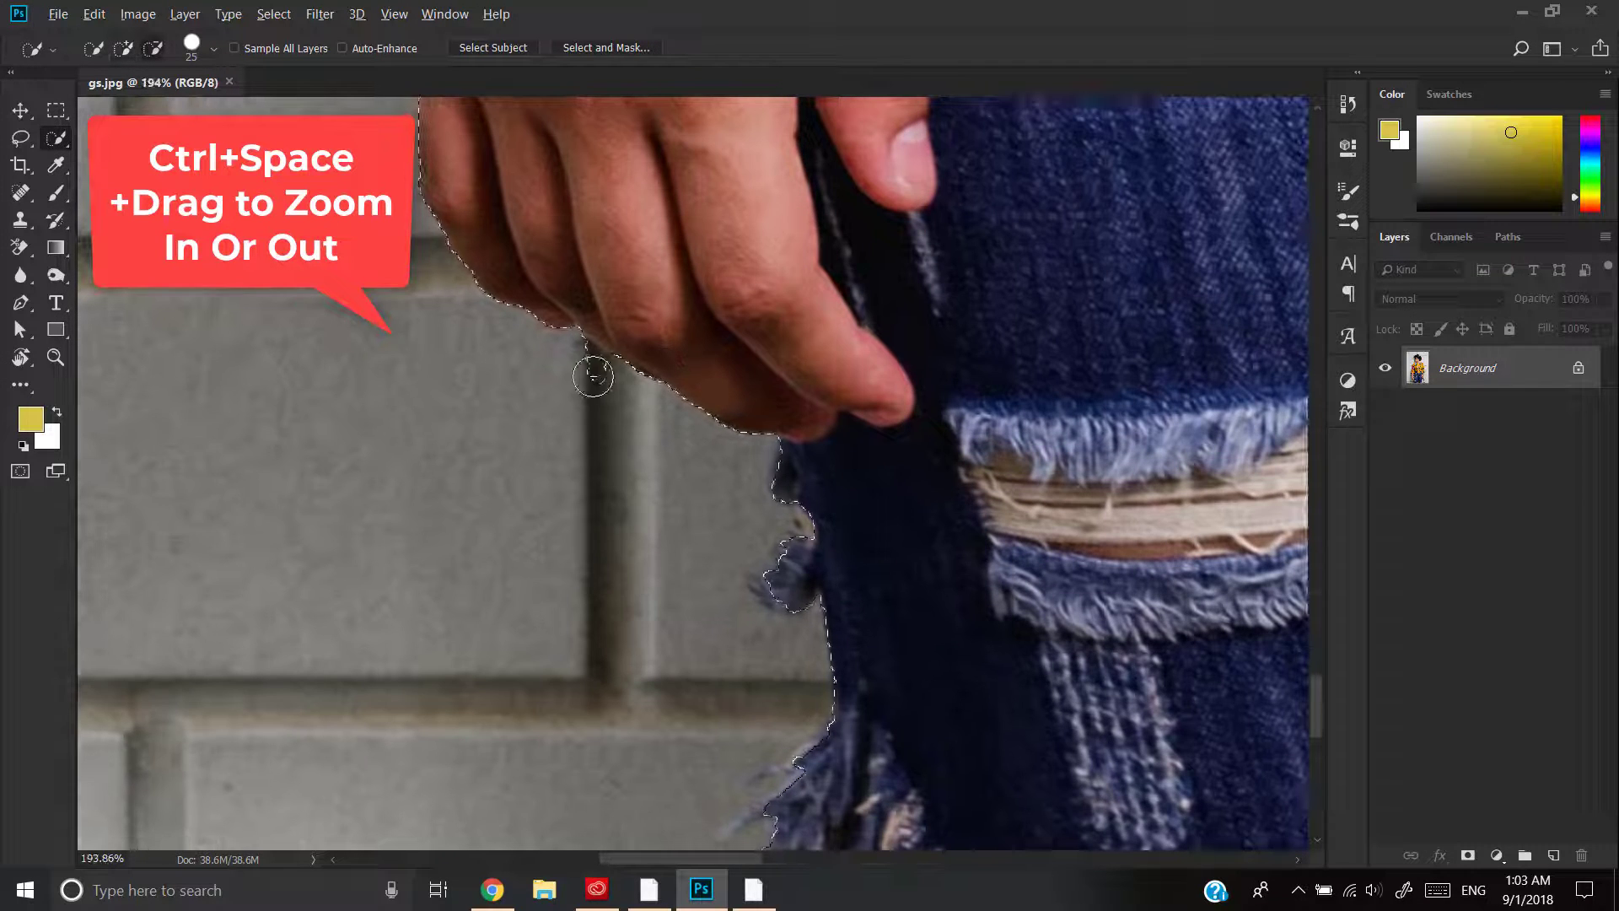
{"action": "left_click", "coordinate": [589, 364], "text": "alt"}
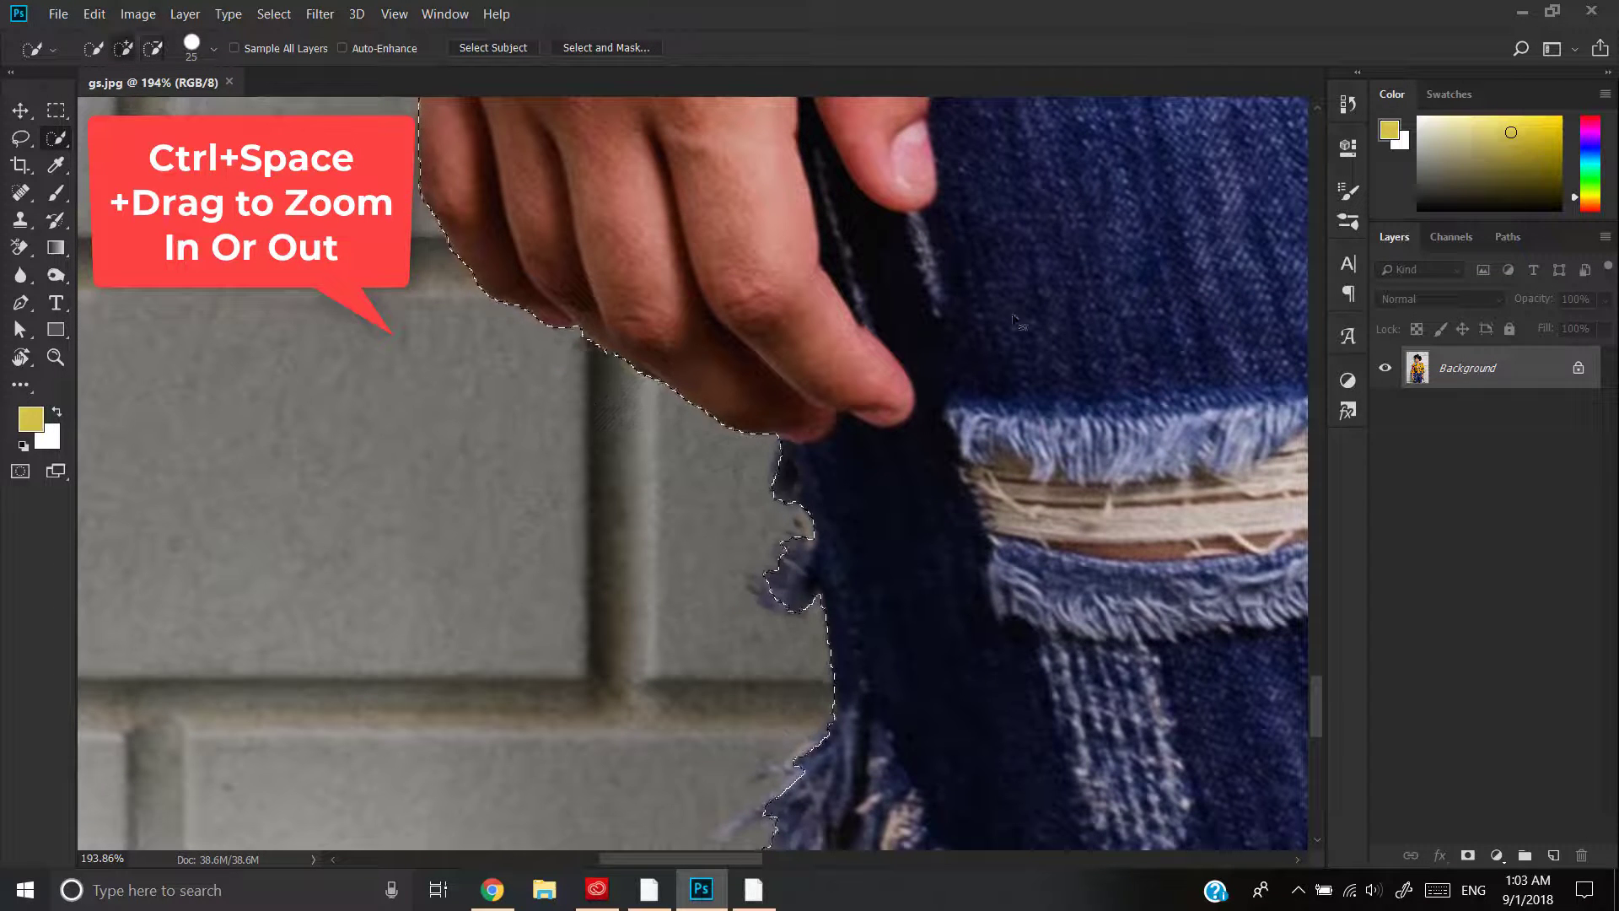
{"action": "left_click_drag", "start_coordinate": [1012, 313], "coordinate": [878, 380]}
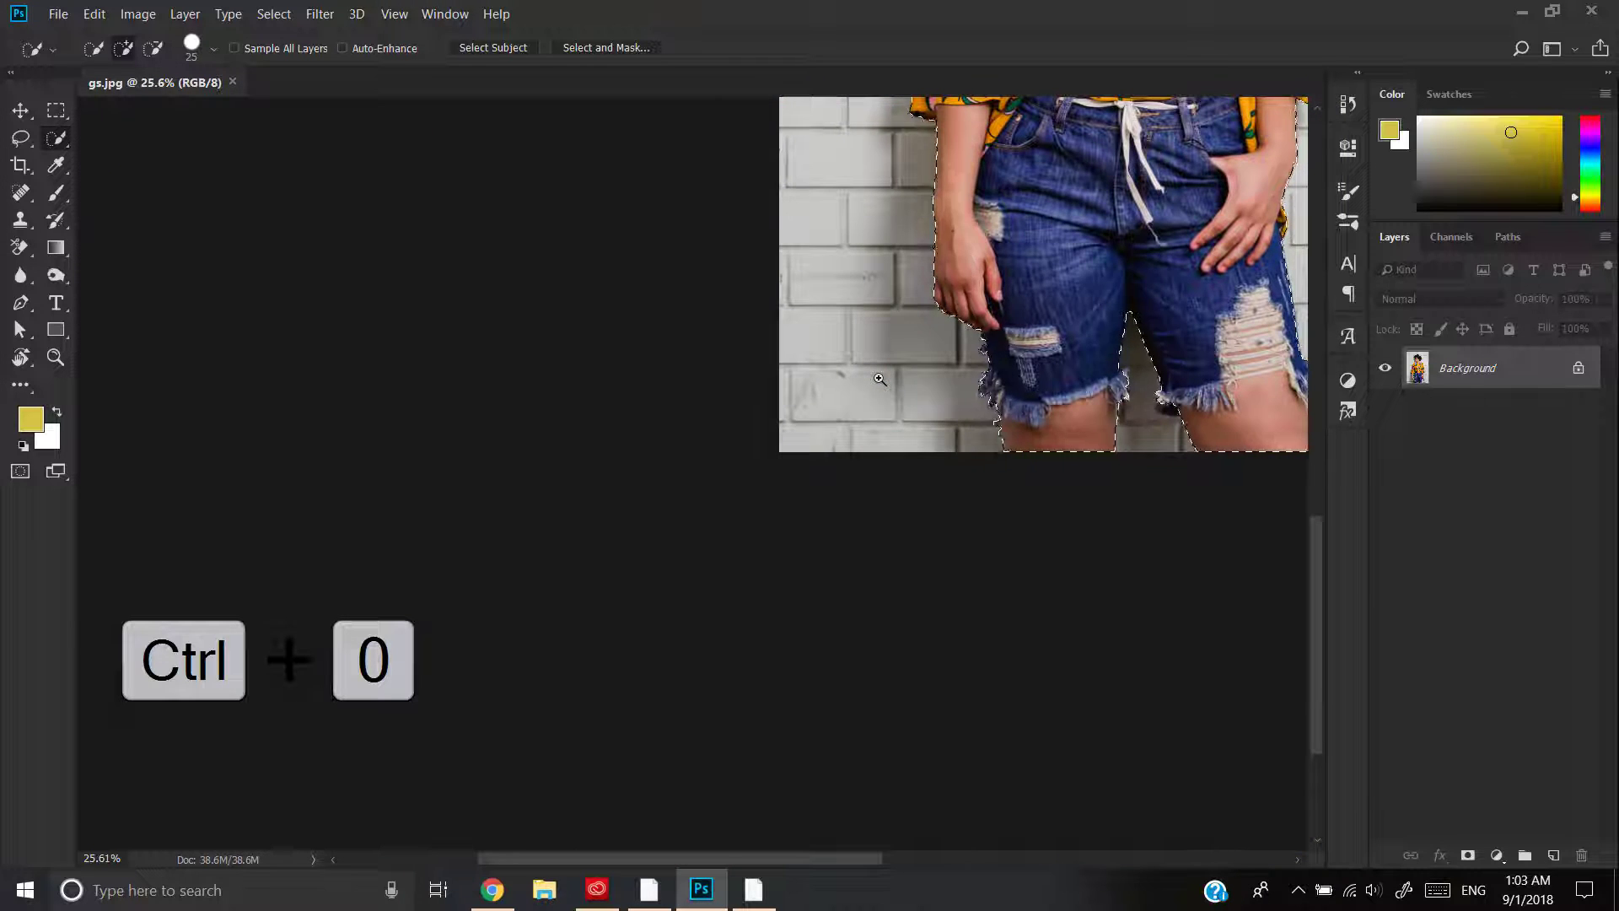
{"action": "key", "text": "ctrl+0"}
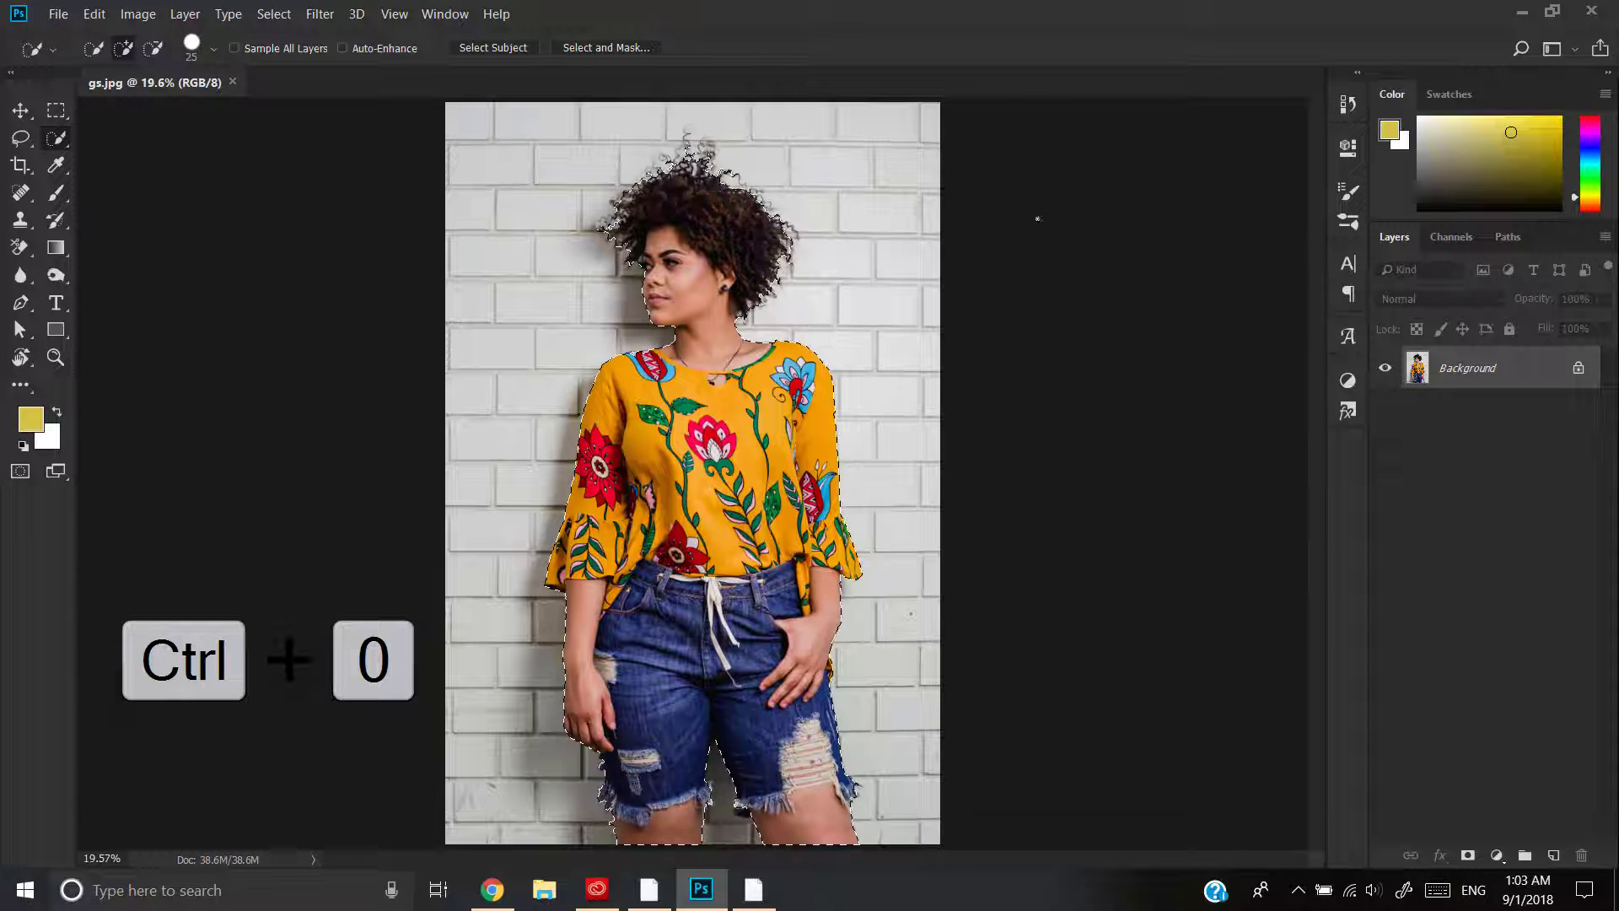
Step: Open the selection in Select and Mask and set the preview transparency to 42%
{"action": "left_click", "coordinate": [590, 53]}
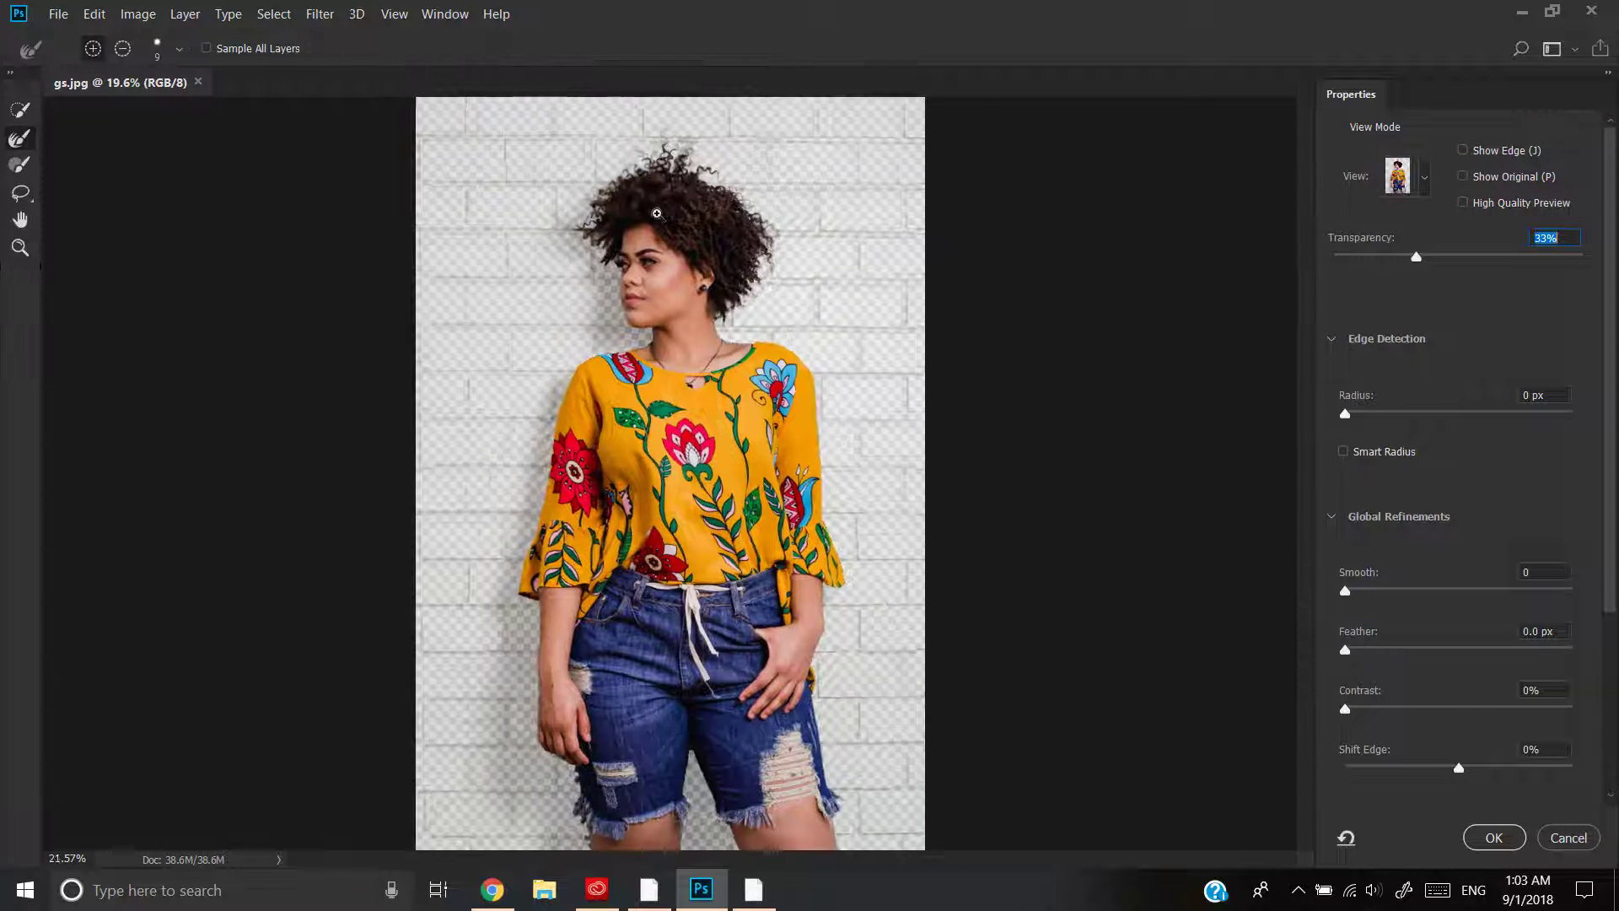
{"action": "scroll", "coordinate": [683, 229], "scroll_direction": "up", "scroll_amount": 5}
{"action": "scroll", "coordinate": [684, 231], "scroll_direction": "up", "scroll_amount": 1}
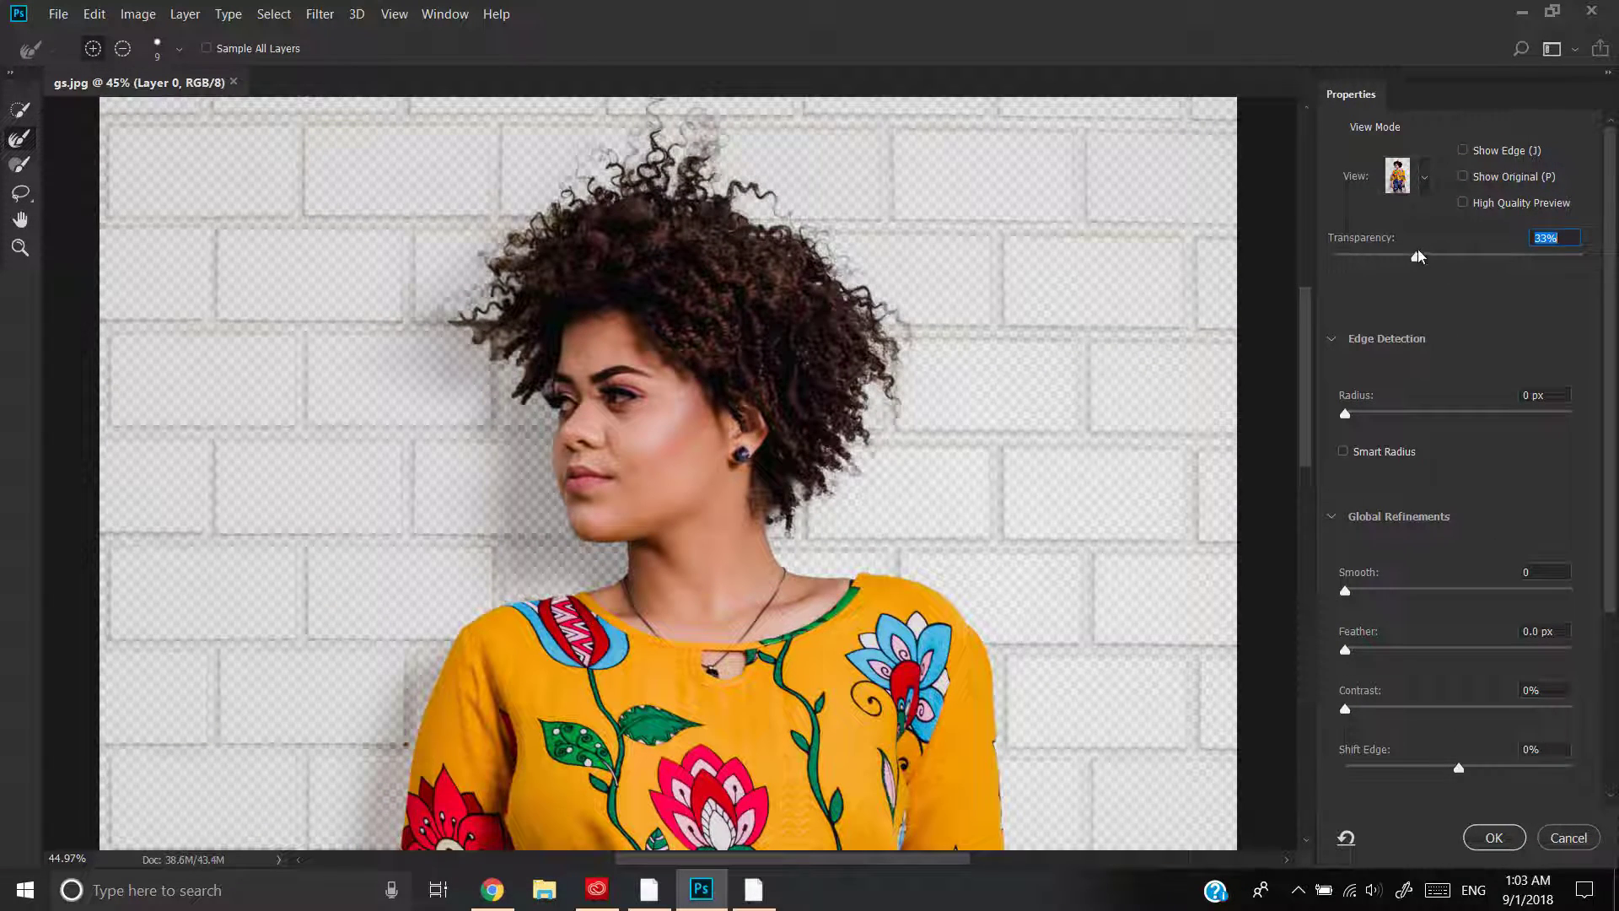
{"action": "mouse_move", "coordinate": [1415, 258]}
{"action": "left_mouse_down"}
{"action": "mouse_move", "coordinate": [1392, 259]}
{"action": "mouse_move", "coordinate": [1483, 268]}
{"action": "mouse_move", "coordinate": [1441, 268]}
{"action": "left_mouse_up"}
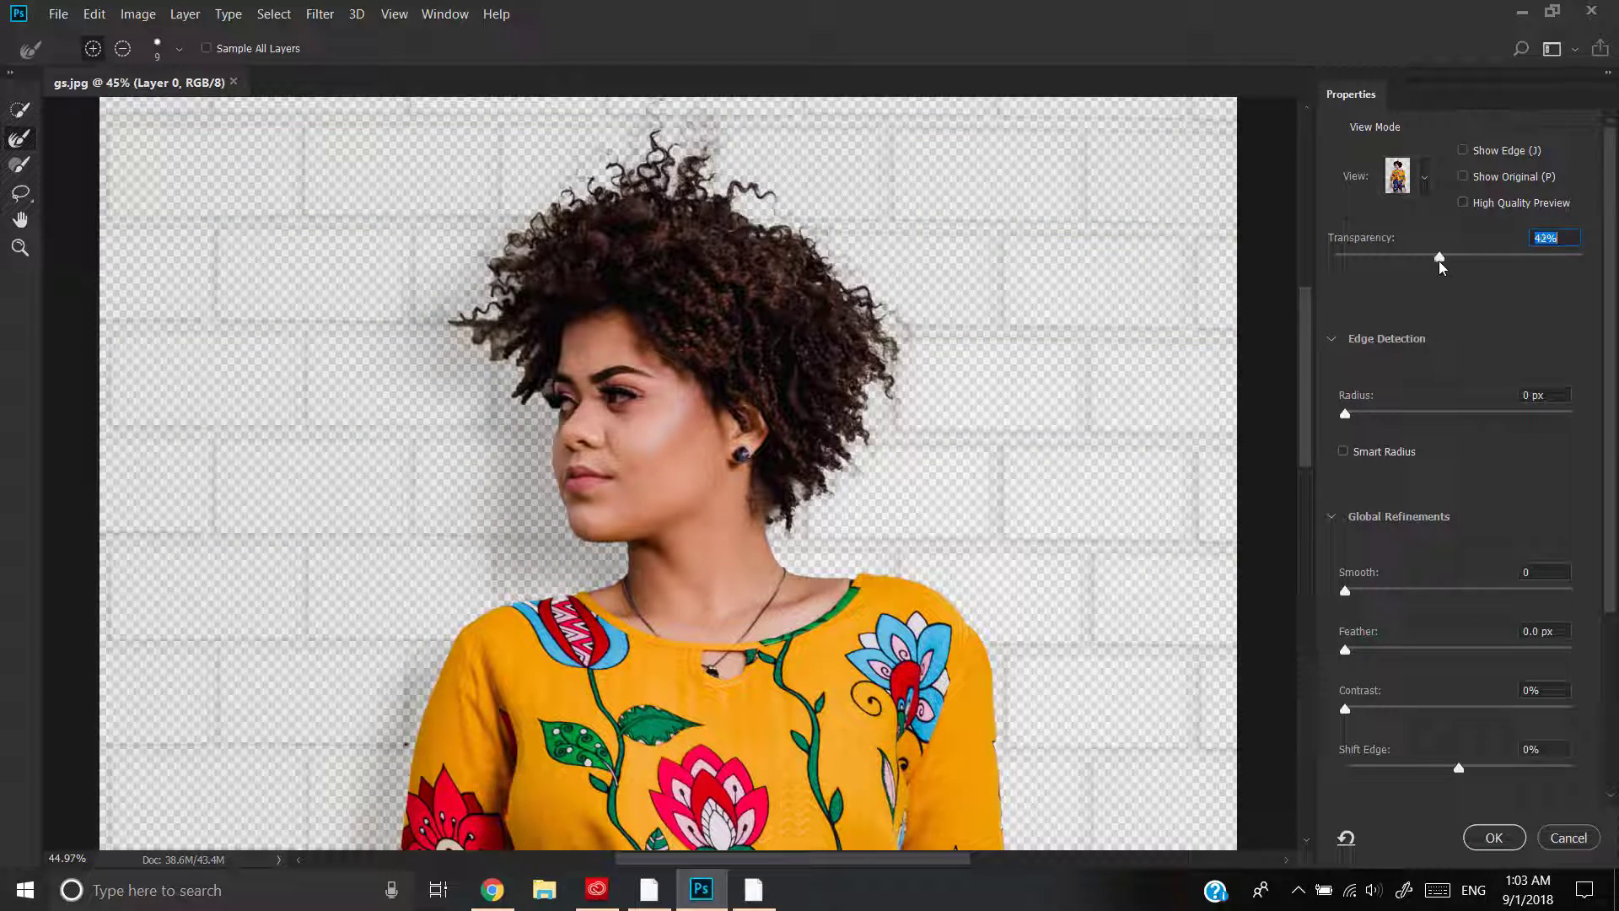
Step: Recover the fine curls on top of the woman's hair with the Refine Edge Brush at size 20
{"action": "left_click_drag", "start_coordinate": [721, 126], "coordinate": [845, 168]}
{"action": "left_click_drag", "start_coordinate": [733, 270], "coordinate": [777, 354]}
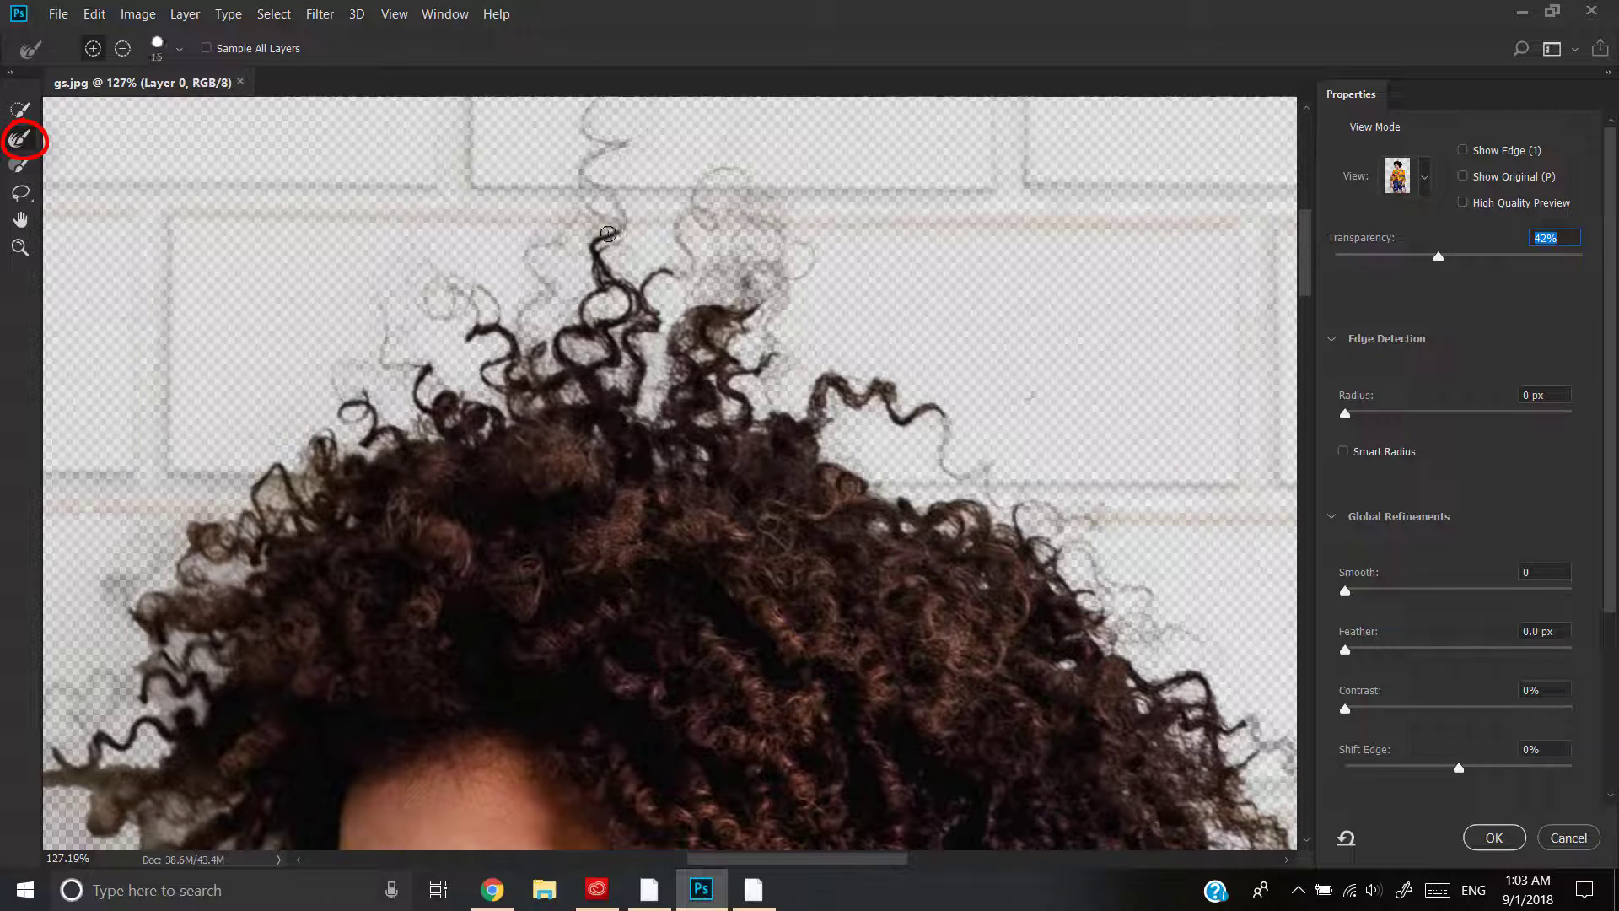
{"action": "key", "text": "bracketright"}
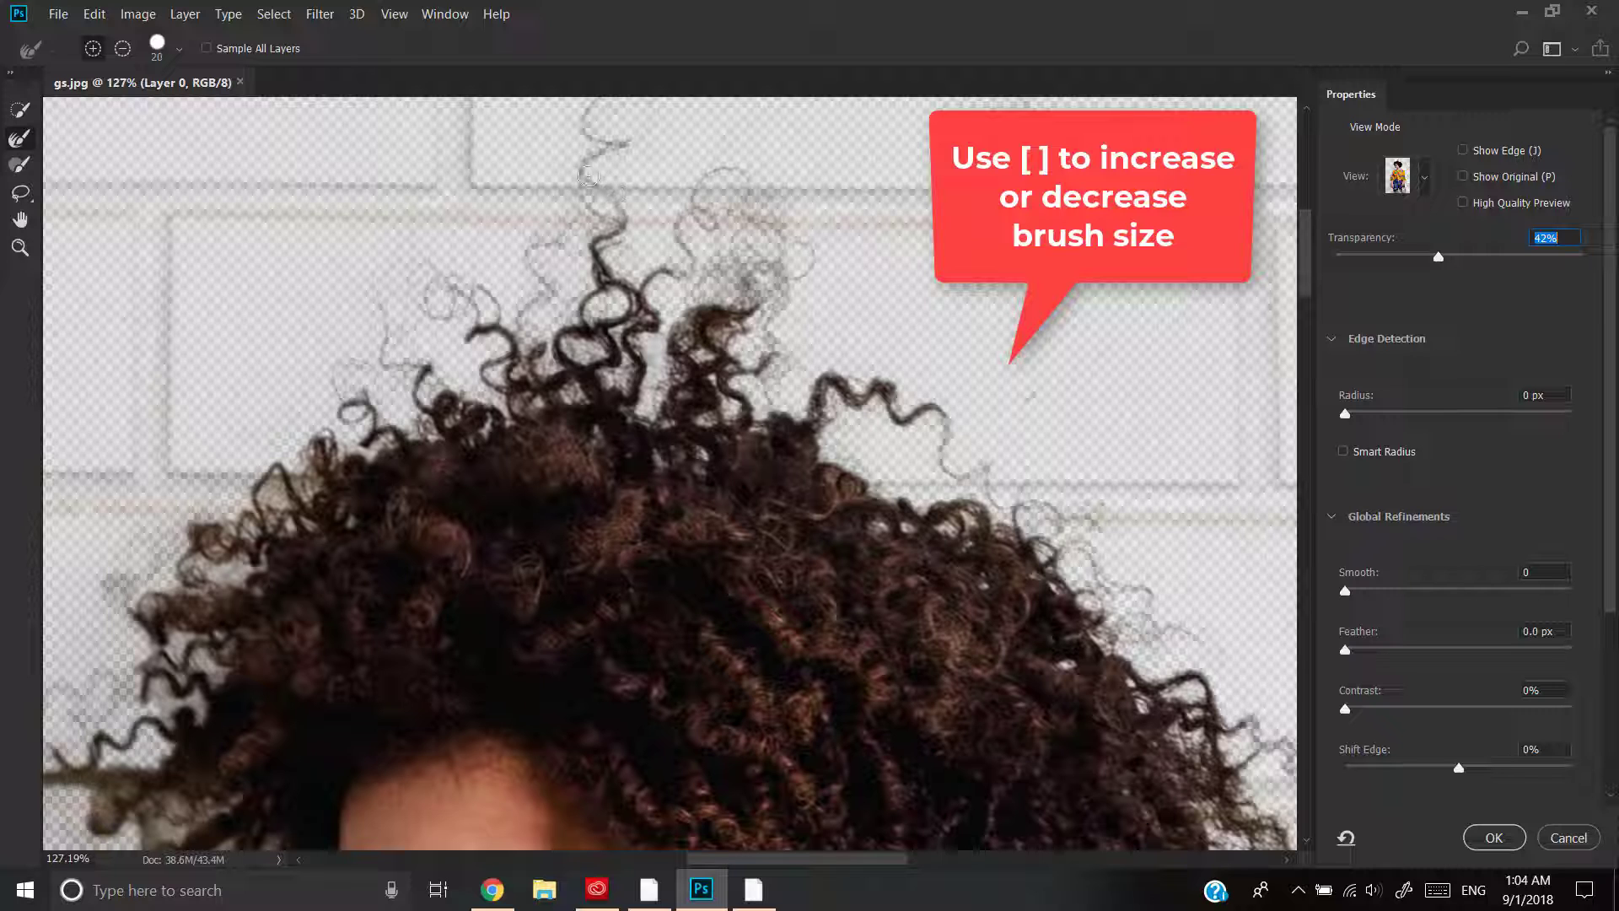
{"action": "left_click_drag", "start_coordinate": [600, 148], "coordinate": [605, 138]}
{"action": "left_click_drag", "start_coordinate": [624, 200], "coordinate": [701, 250]}
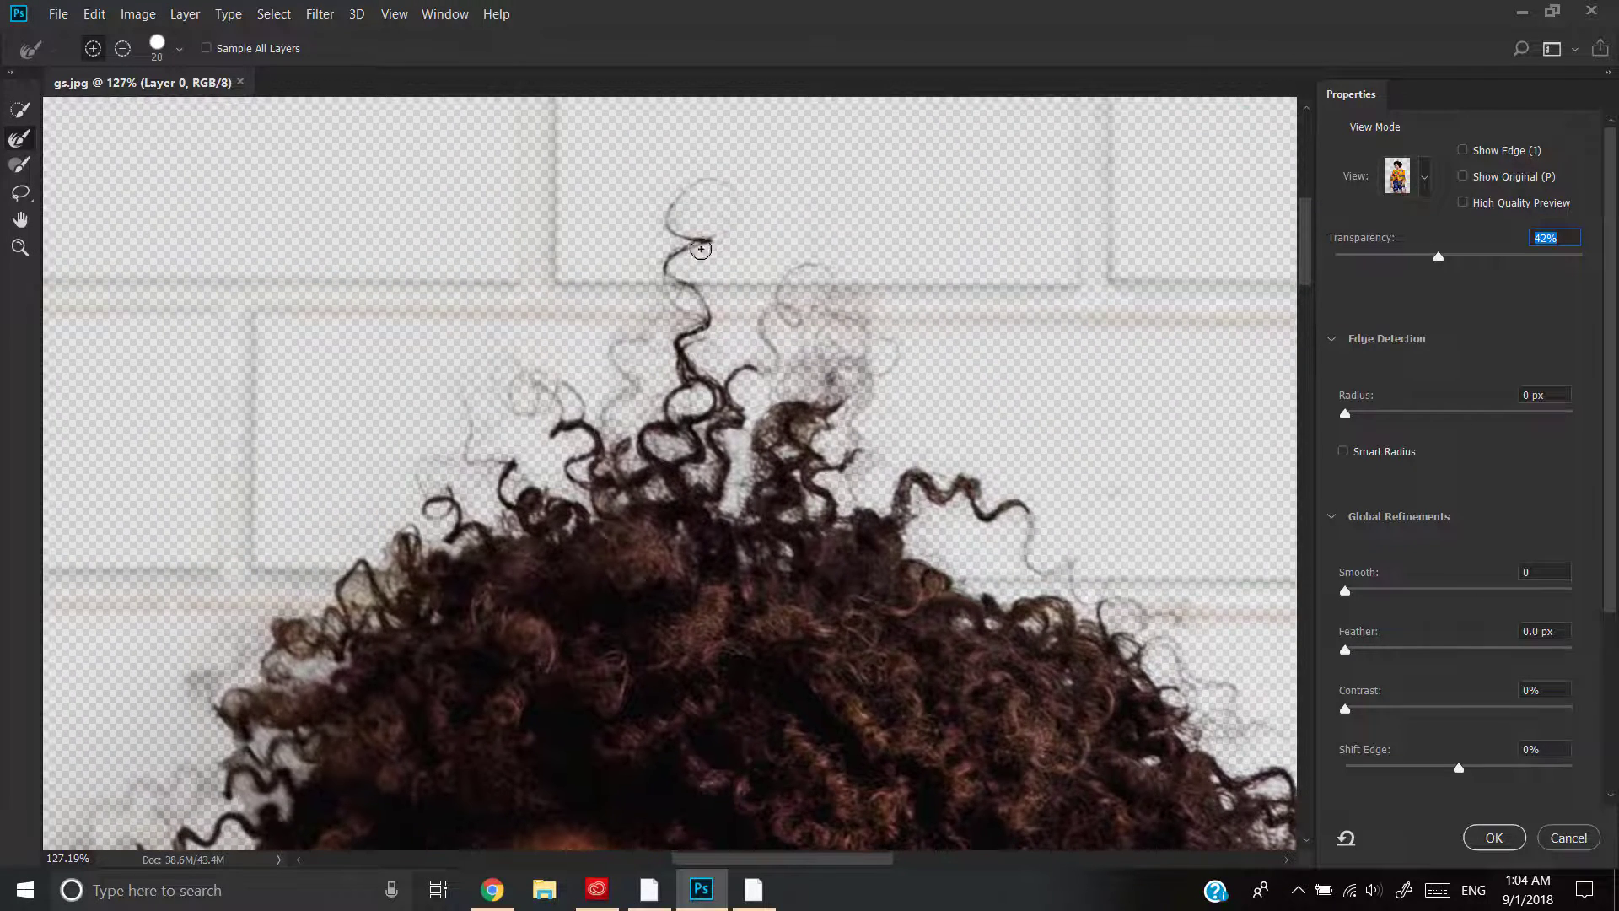
{"action": "mouse_move", "coordinate": [722, 185]}
{"action": "left_mouse_down"}
{"action": "mouse_move", "coordinate": [701, 181]}
{"action": "mouse_move", "coordinate": [674, 207]}
{"action": "mouse_move", "coordinate": [680, 254]}
{"action": "left_mouse_up"}
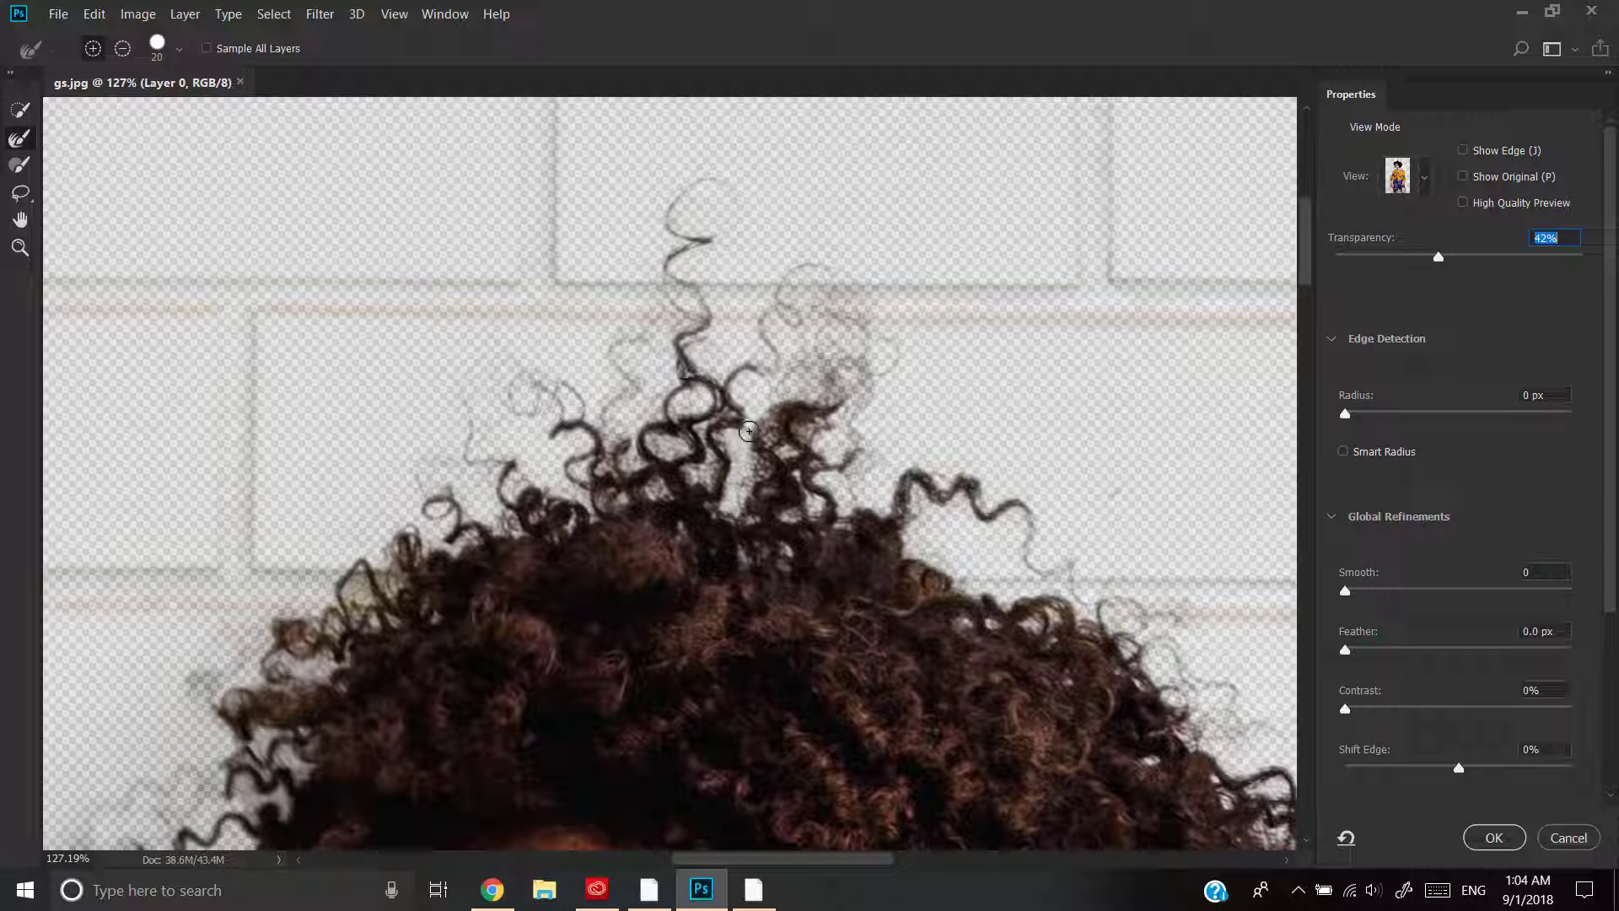
{"action": "left_click_drag", "start_coordinate": [750, 370], "coordinate": [779, 362]}
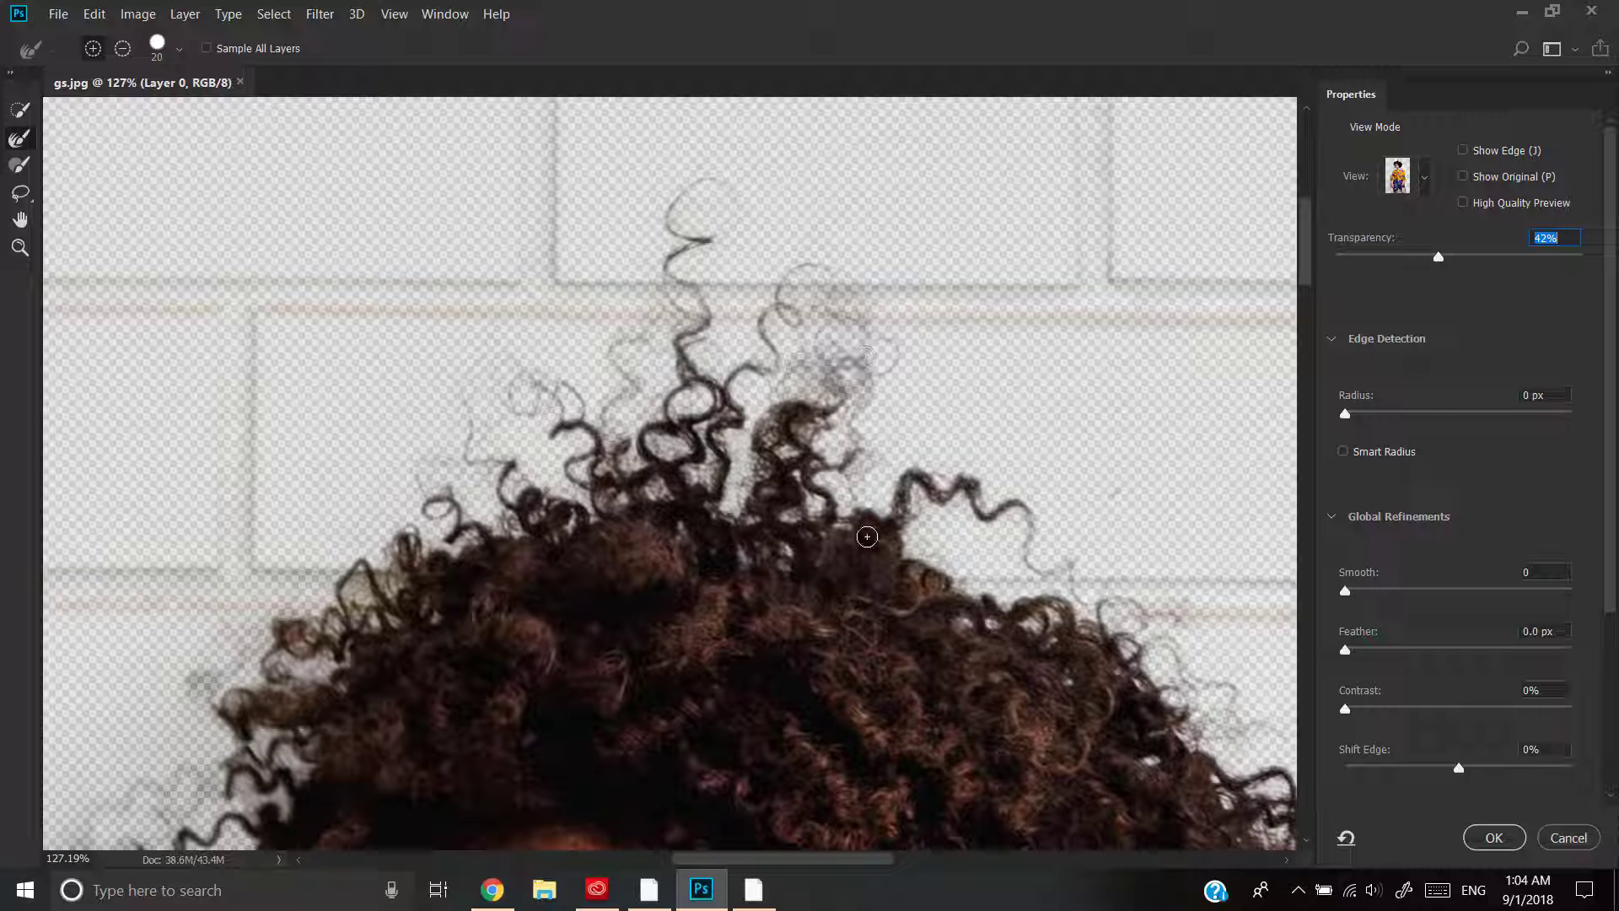
{"action": "mouse_move", "coordinate": [749, 414]}
{"action": "left_mouse_down"}
{"action": "mouse_move", "coordinate": [765, 372]}
{"action": "mouse_move", "coordinate": [734, 392]}
{"action": "left_mouse_up"}
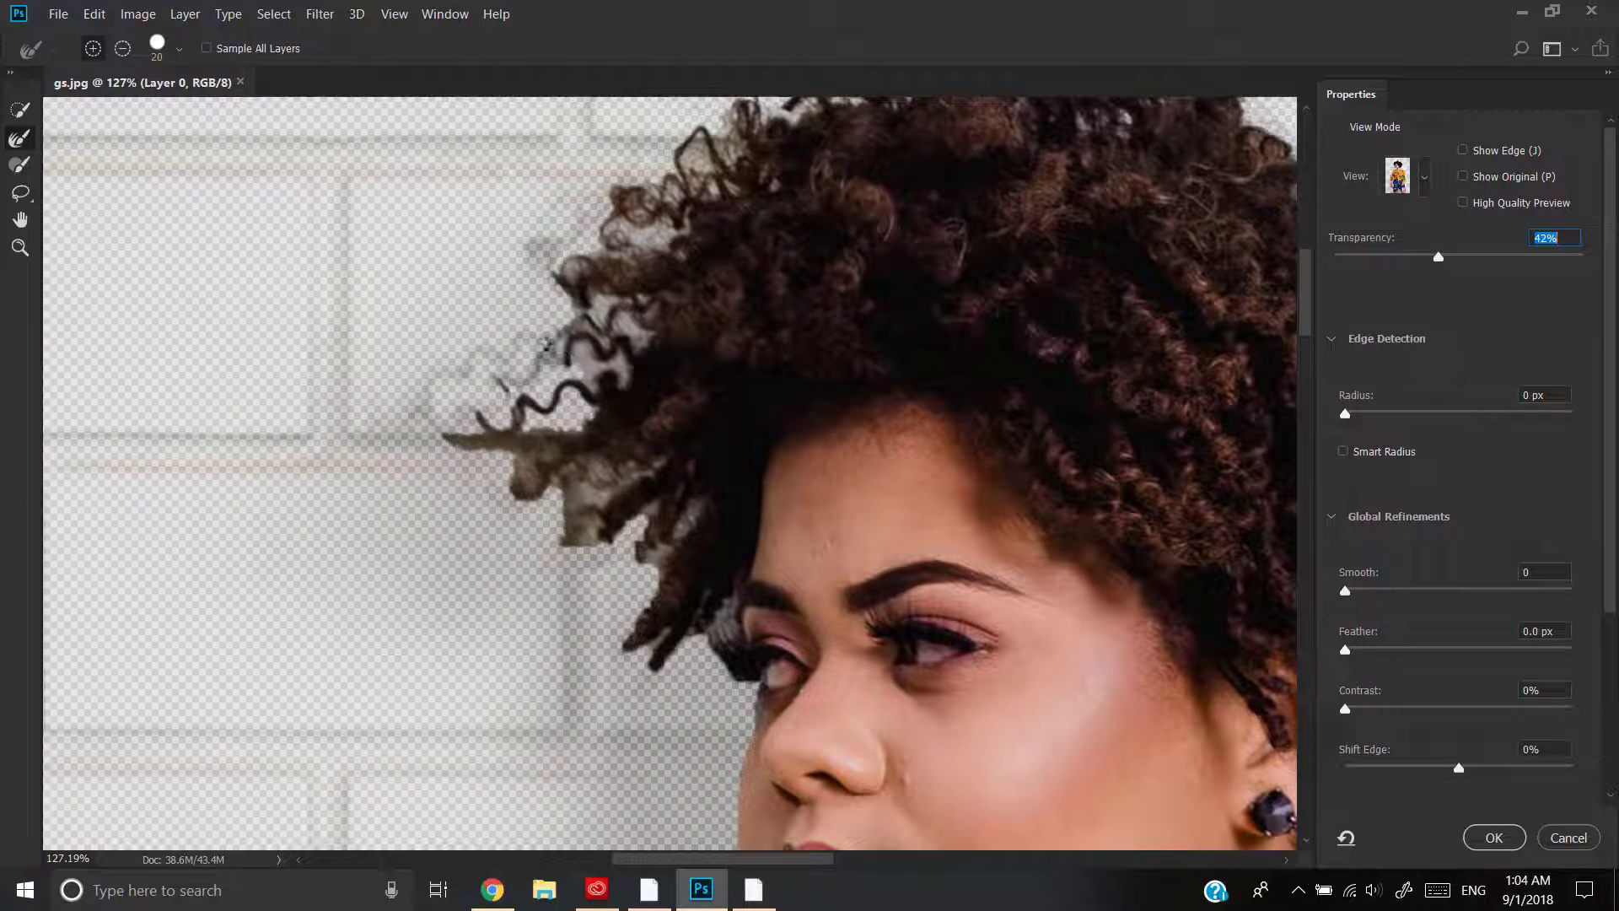
Step: Set the preview transparency to 51% and paint over the curls on the left side of the hair with the Brush tool
{"action": "left_click_drag", "start_coordinate": [1438, 257], "coordinate": [1514, 257]}
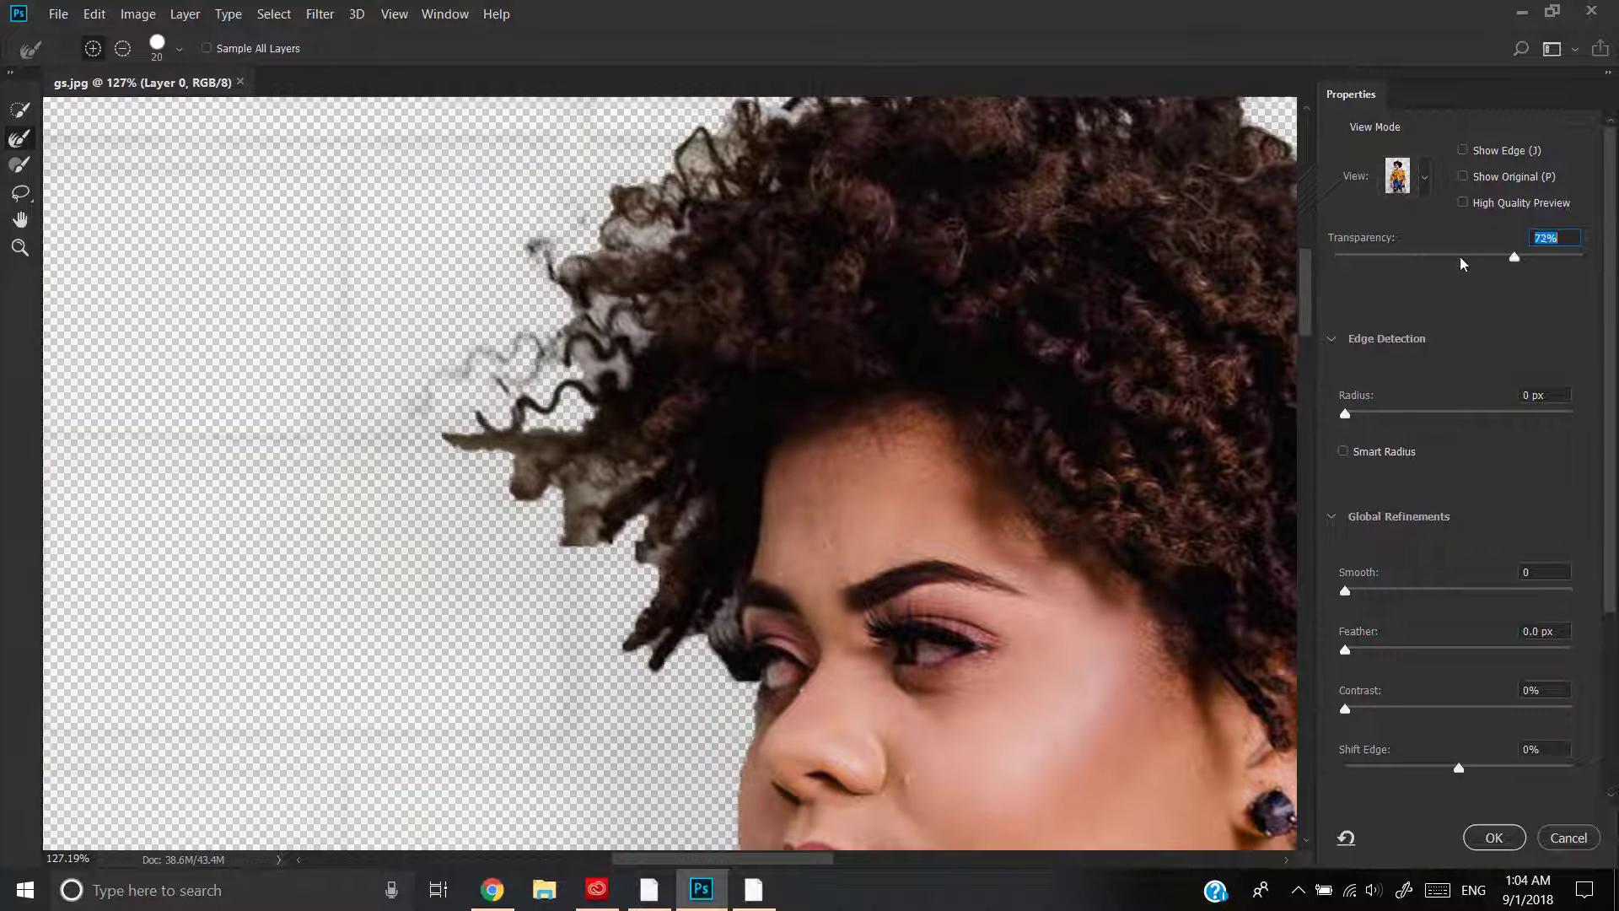
{"action": "left_click", "coordinate": [1461, 259]}
{"action": "key", "text": "b"}
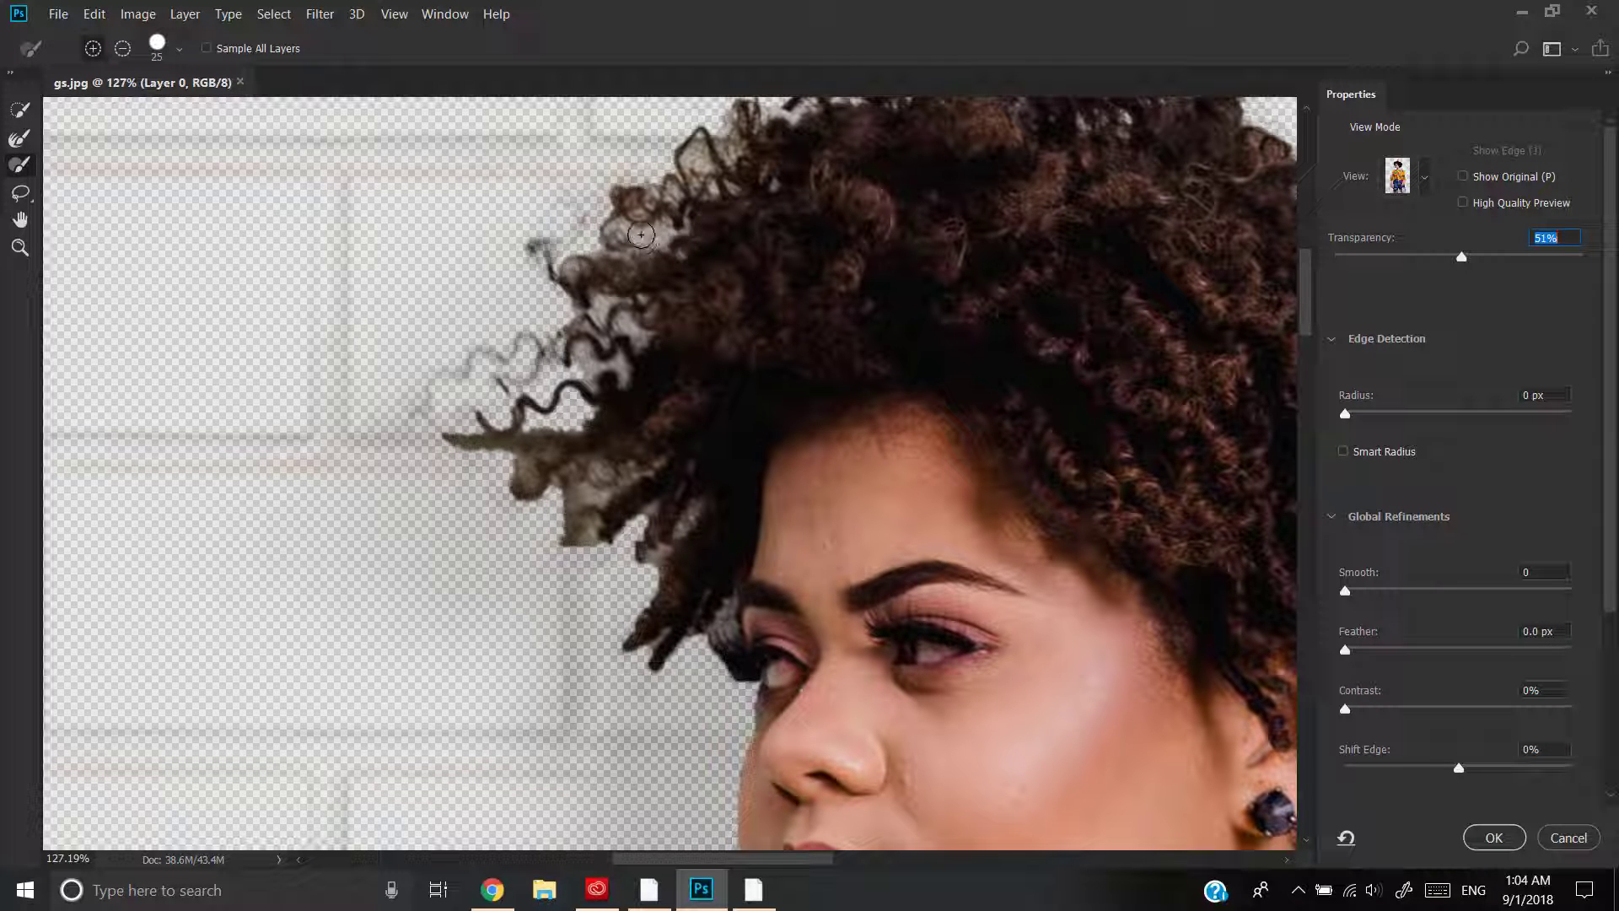
{"action": "mouse_move", "coordinate": [640, 234]}
{"action": "left_mouse_down"}
{"action": "mouse_move", "coordinate": [587, 347]}
{"action": "mouse_move", "coordinate": [609, 303]}
{"action": "mouse_move", "coordinate": [619, 365]}
{"action": "mouse_move", "coordinate": [576, 367]}
{"action": "mouse_move", "coordinate": [614, 346]}
{"action": "mouse_move", "coordinate": [484, 363]}
{"action": "left_mouse_up"}
Step: Refine the loose curls on the left side and upper right edge of the hair with the Refine Edge Brush
{"action": "left_click", "coordinate": [21, 139]}
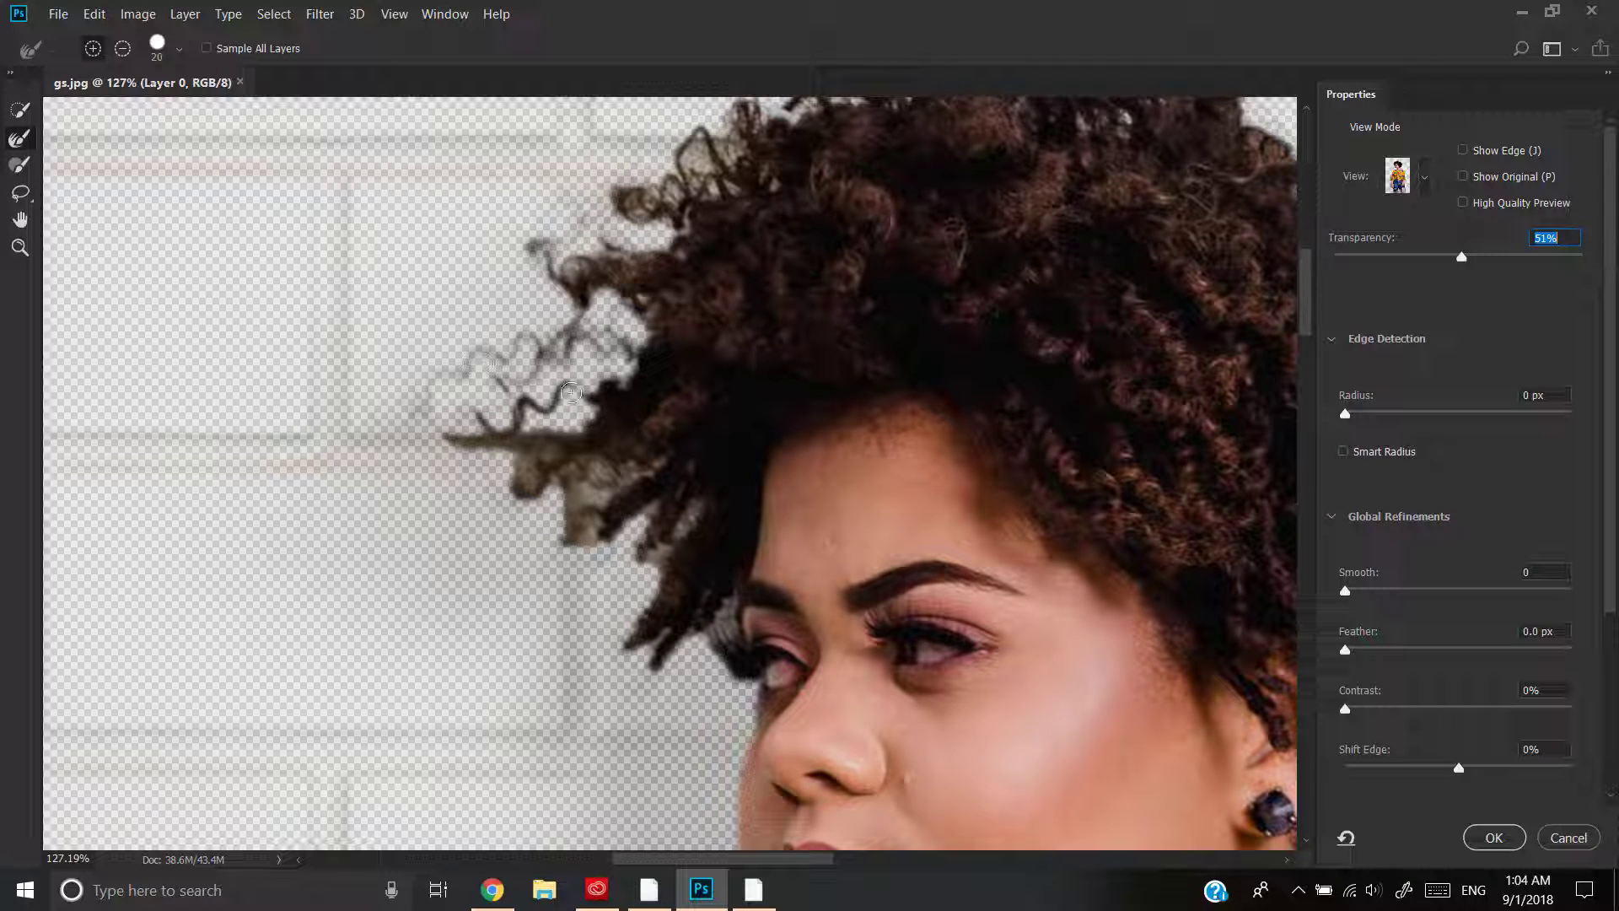
{"action": "left_click_drag", "start_coordinate": [584, 334], "coordinate": [516, 372]}
{"action": "left_click_drag", "start_coordinate": [903, 140], "coordinate": [548, 399]}
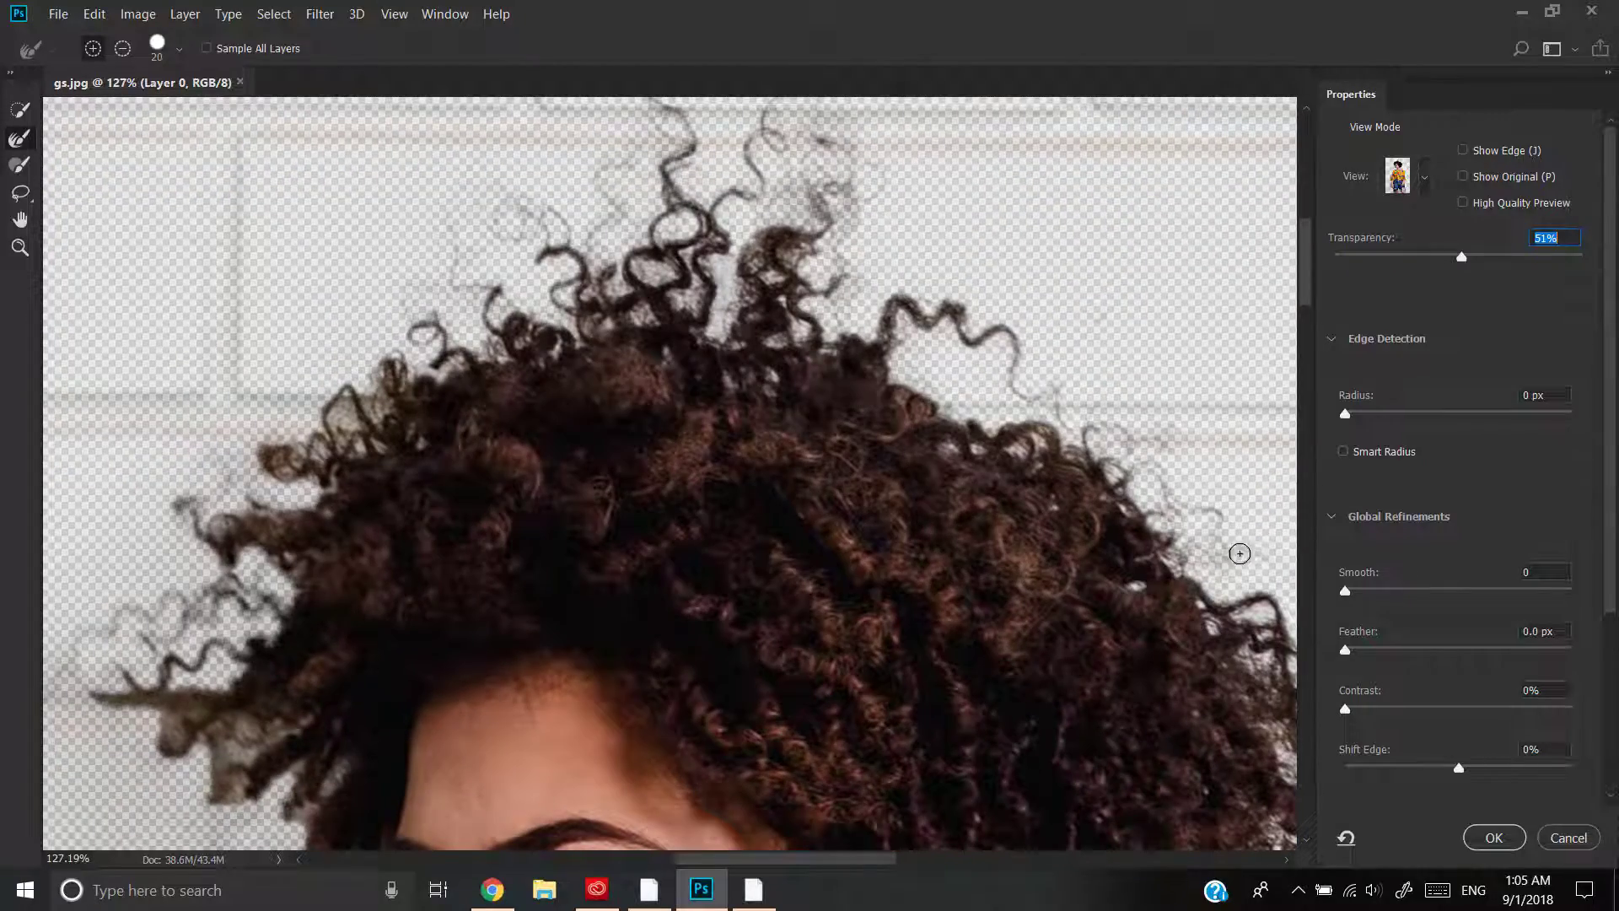
{"action": "mouse_move", "coordinate": [1050, 324]}
{"action": "left_mouse_down"}
{"action": "mouse_move", "coordinate": [716, 411]}
{"action": "mouse_move", "coordinate": [1087, 371]}
{"action": "left_mouse_up"}
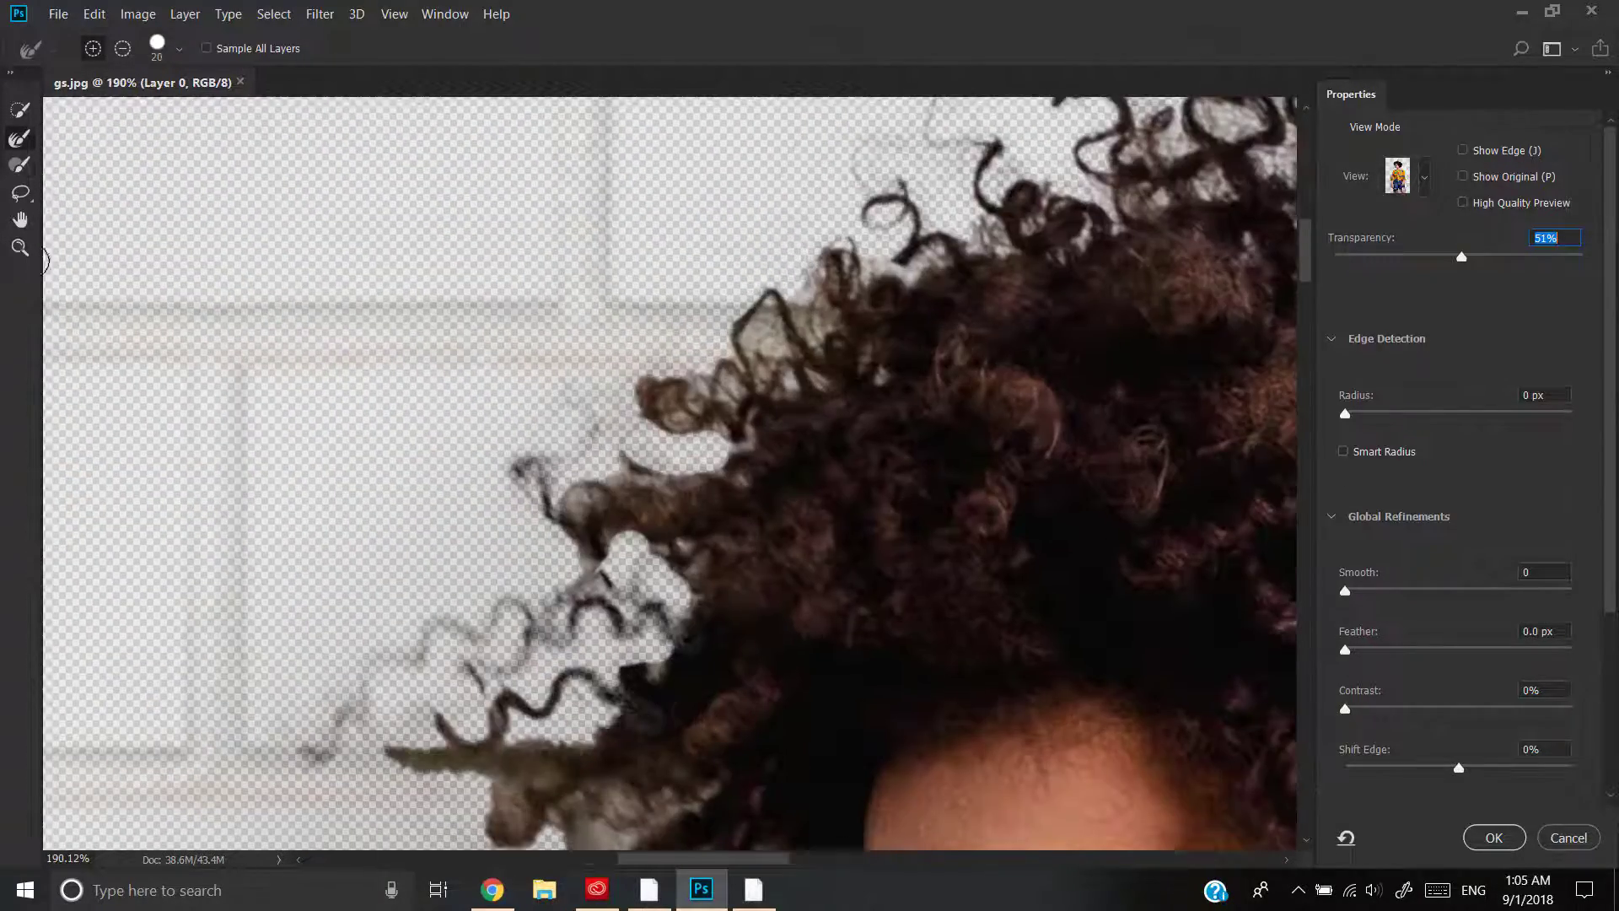
Step: Erase the wall showing inside the curl loop at the hair's upper left edge using a much smaller Brush in subtract mode
{"action": "key", "text": "b"}
{"action": "key", "text": "bracketleft"}
{"action": "key", "text": "bracketleft"}
{"action": "key", "text": "bracketleft"}
{"action": "key", "text": "bracketleft"}
{"action": "key", "text": "bracketleft"}
{"action": "key", "text": "bracketleft"}
{"action": "key", "text": "bracketleft"}
{"action": "key", "text": "bracketleft"}
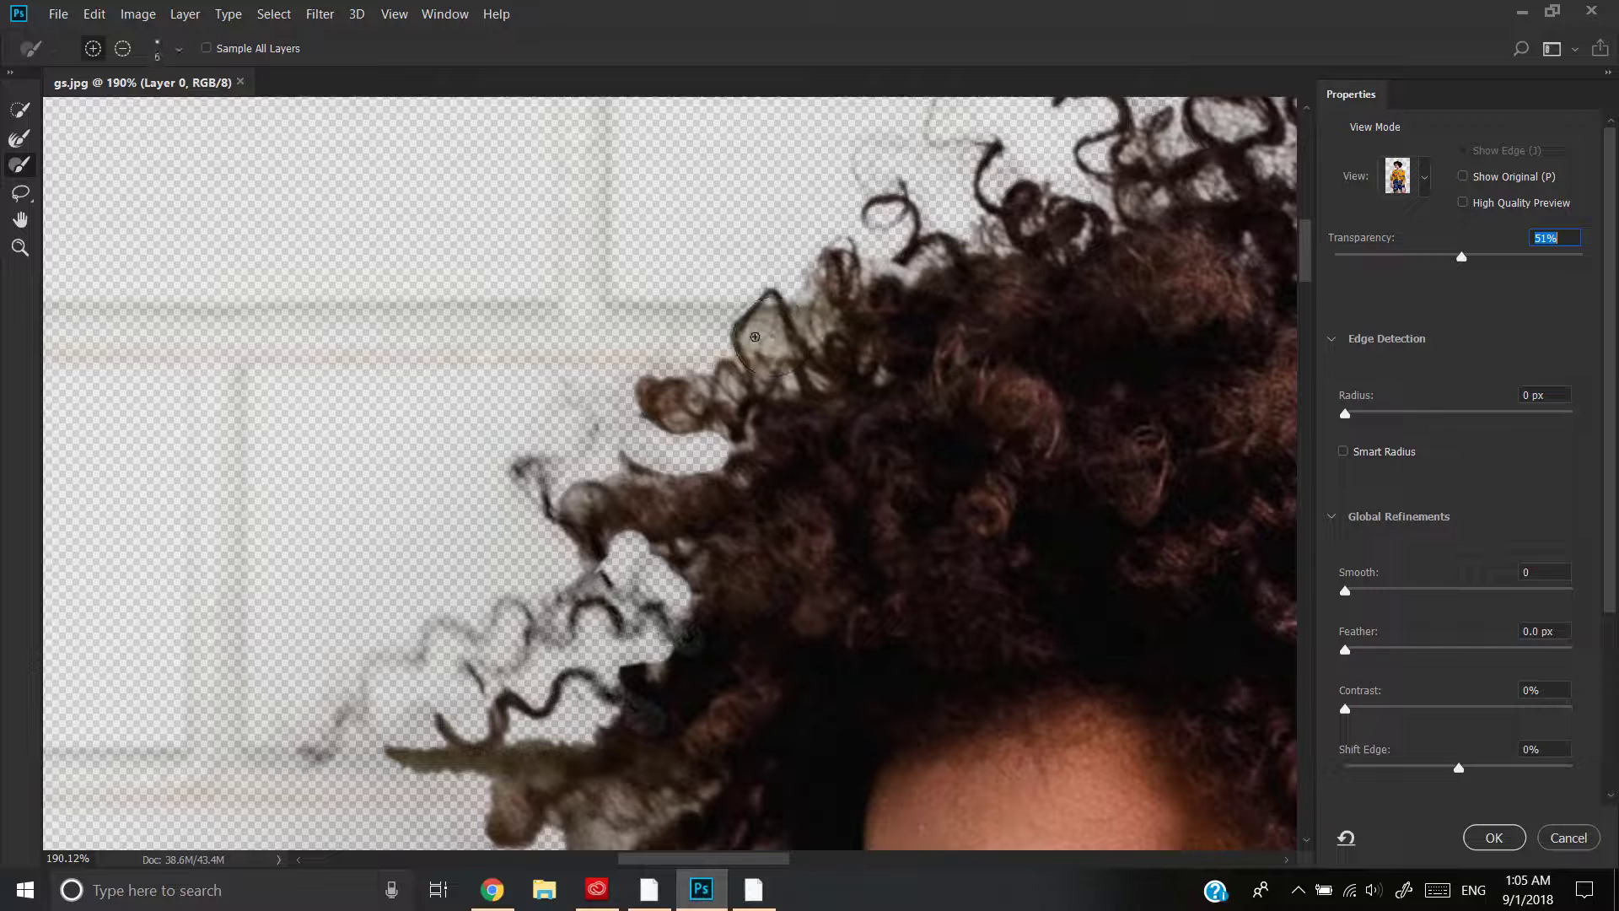
{"action": "left_click_drag", "start_coordinate": [755, 337], "coordinate": [765, 312], "text": "alt"}
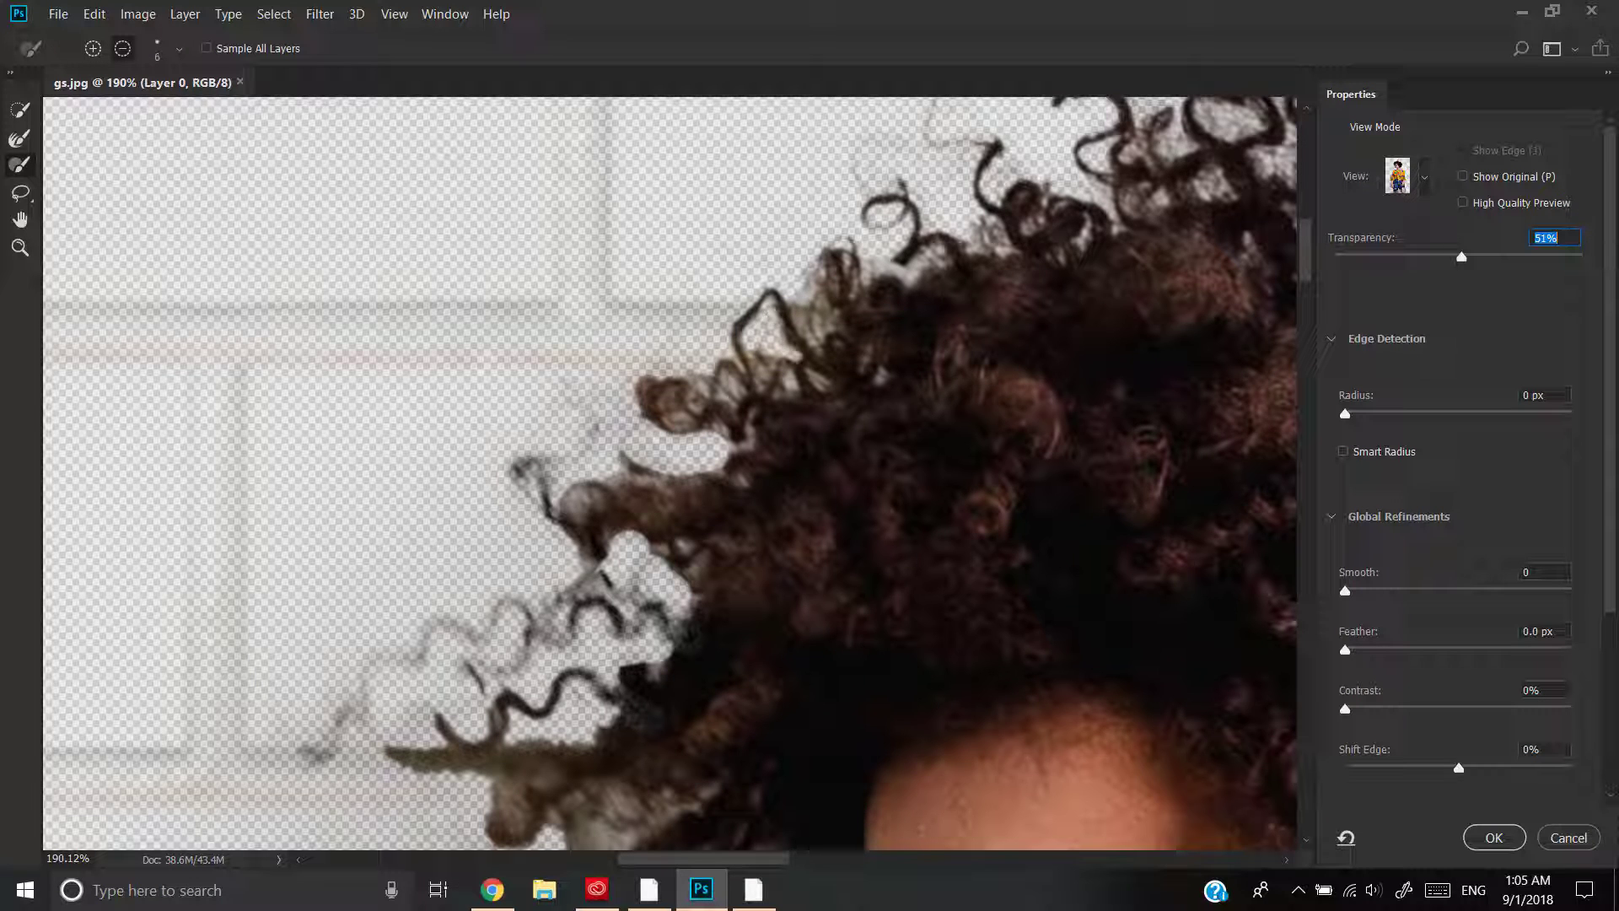
Step: Refine the curls down the right side of the hair with the Refine Edge Brush and set the preview transparency to 43%
{"action": "key", "text": "r"}
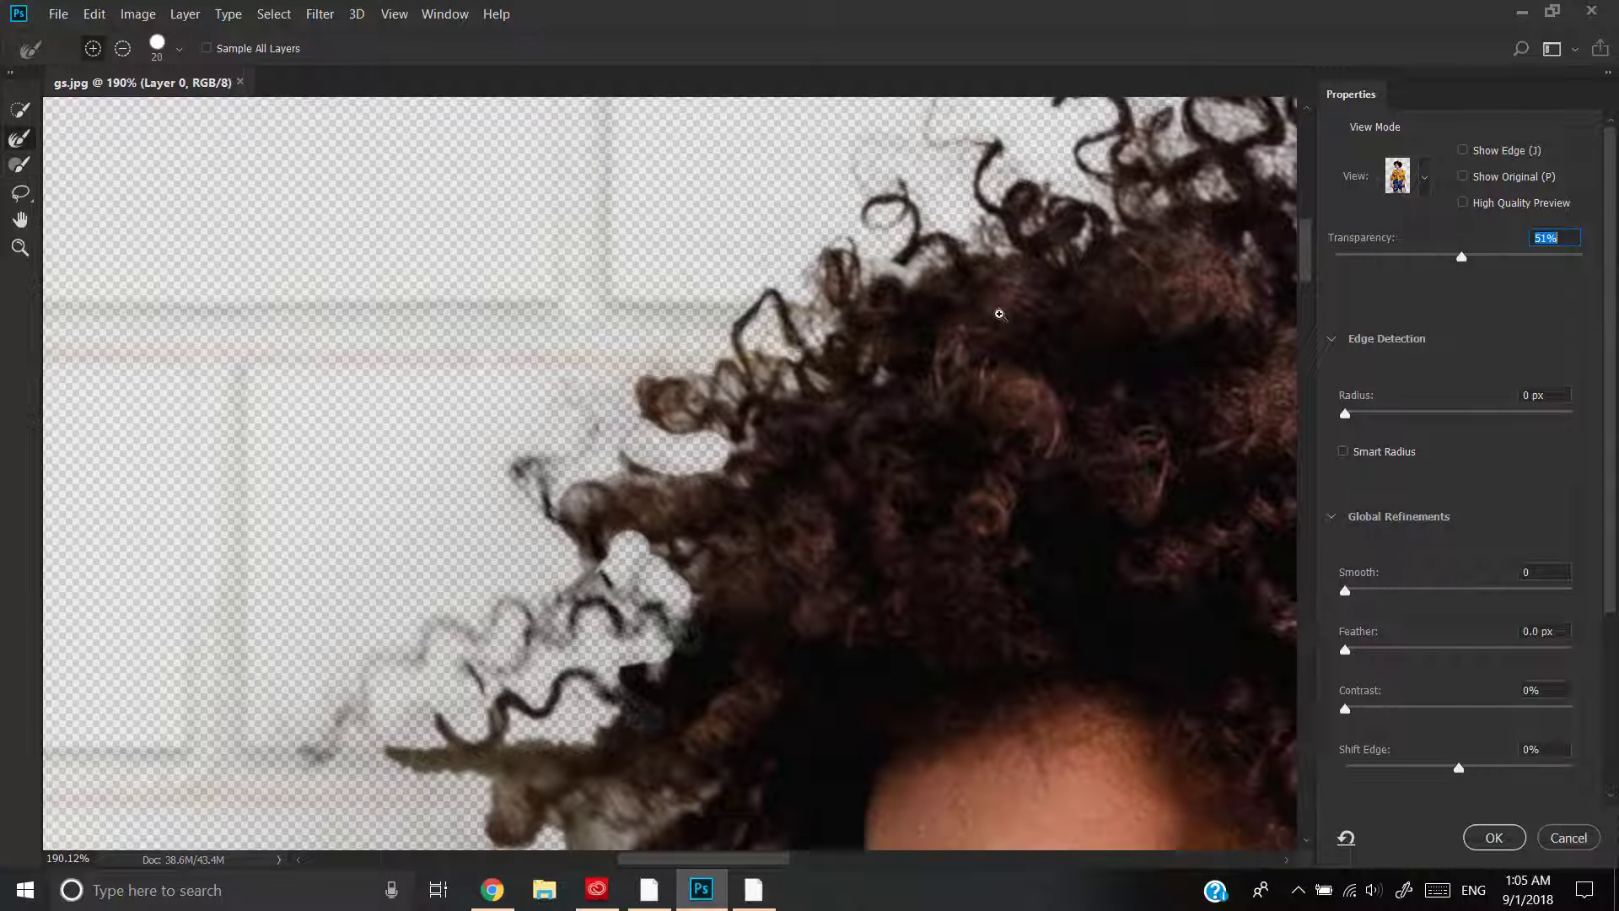
{"action": "scroll", "coordinate": [994, 307], "scroll_direction": "down", "scroll_amount": 2}
{"action": "left_click_drag", "start_coordinate": [873, 355], "coordinate": [849, 353]}
{"action": "left_click_drag", "start_coordinate": [1207, 293], "coordinate": [1061, 312]}
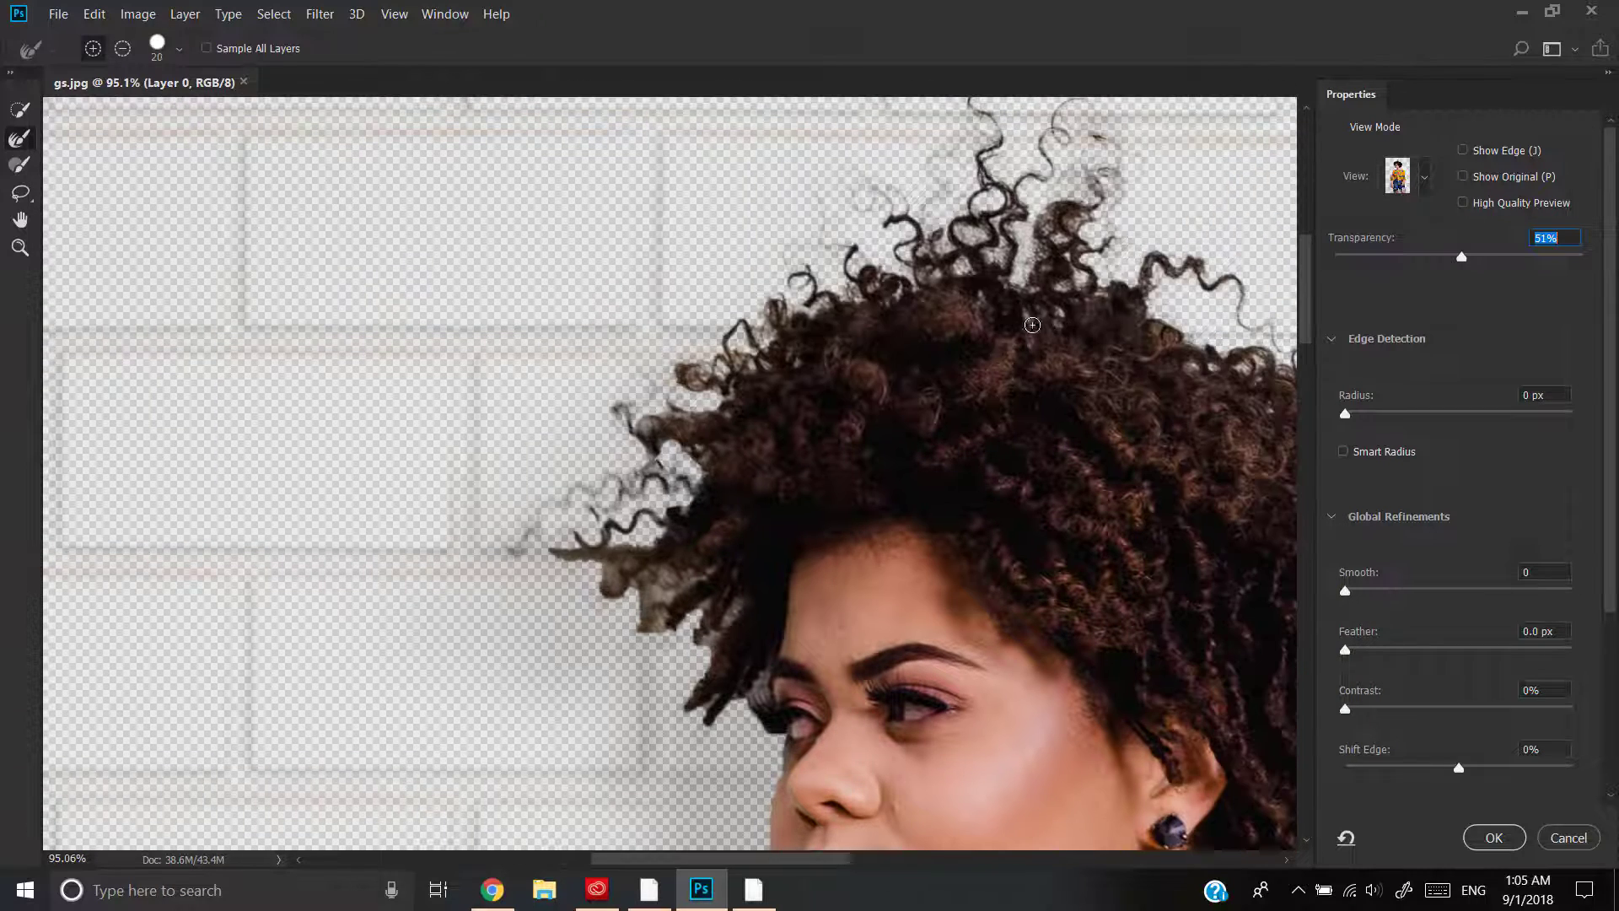
{"action": "left_click_drag", "start_coordinate": [1182, 366], "coordinate": [1086, 398]}
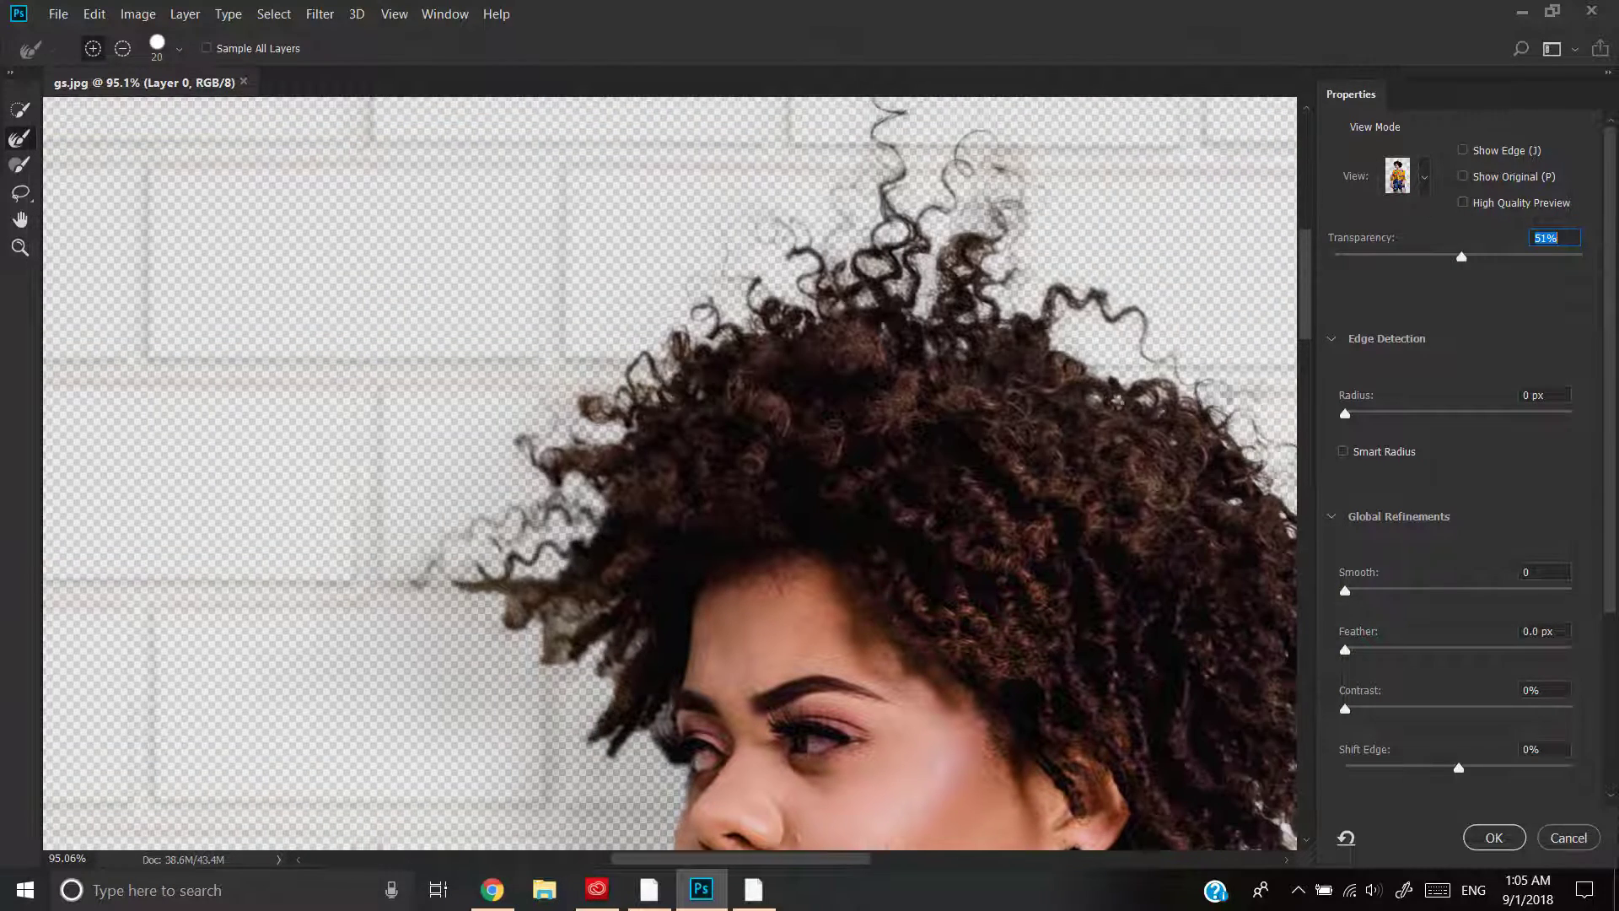
{"action": "left_click_drag", "start_coordinate": [1197, 444], "coordinate": [871, 355]}
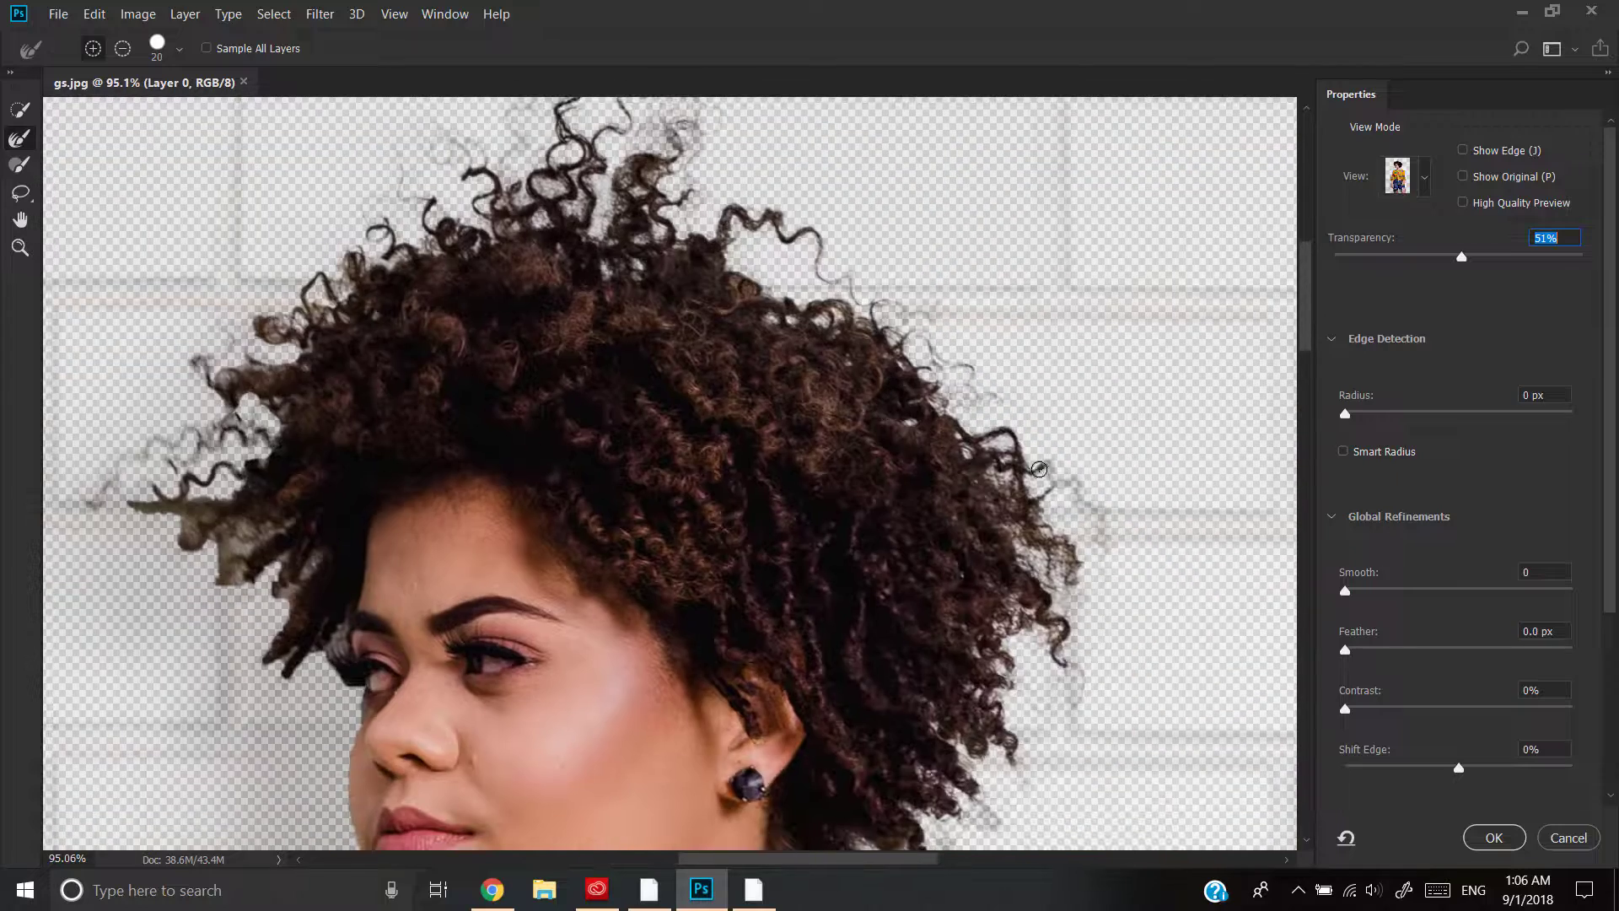
{"action": "left_click_drag", "start_coordinate": [1065, 663], "coordinate": [1001, 441]}
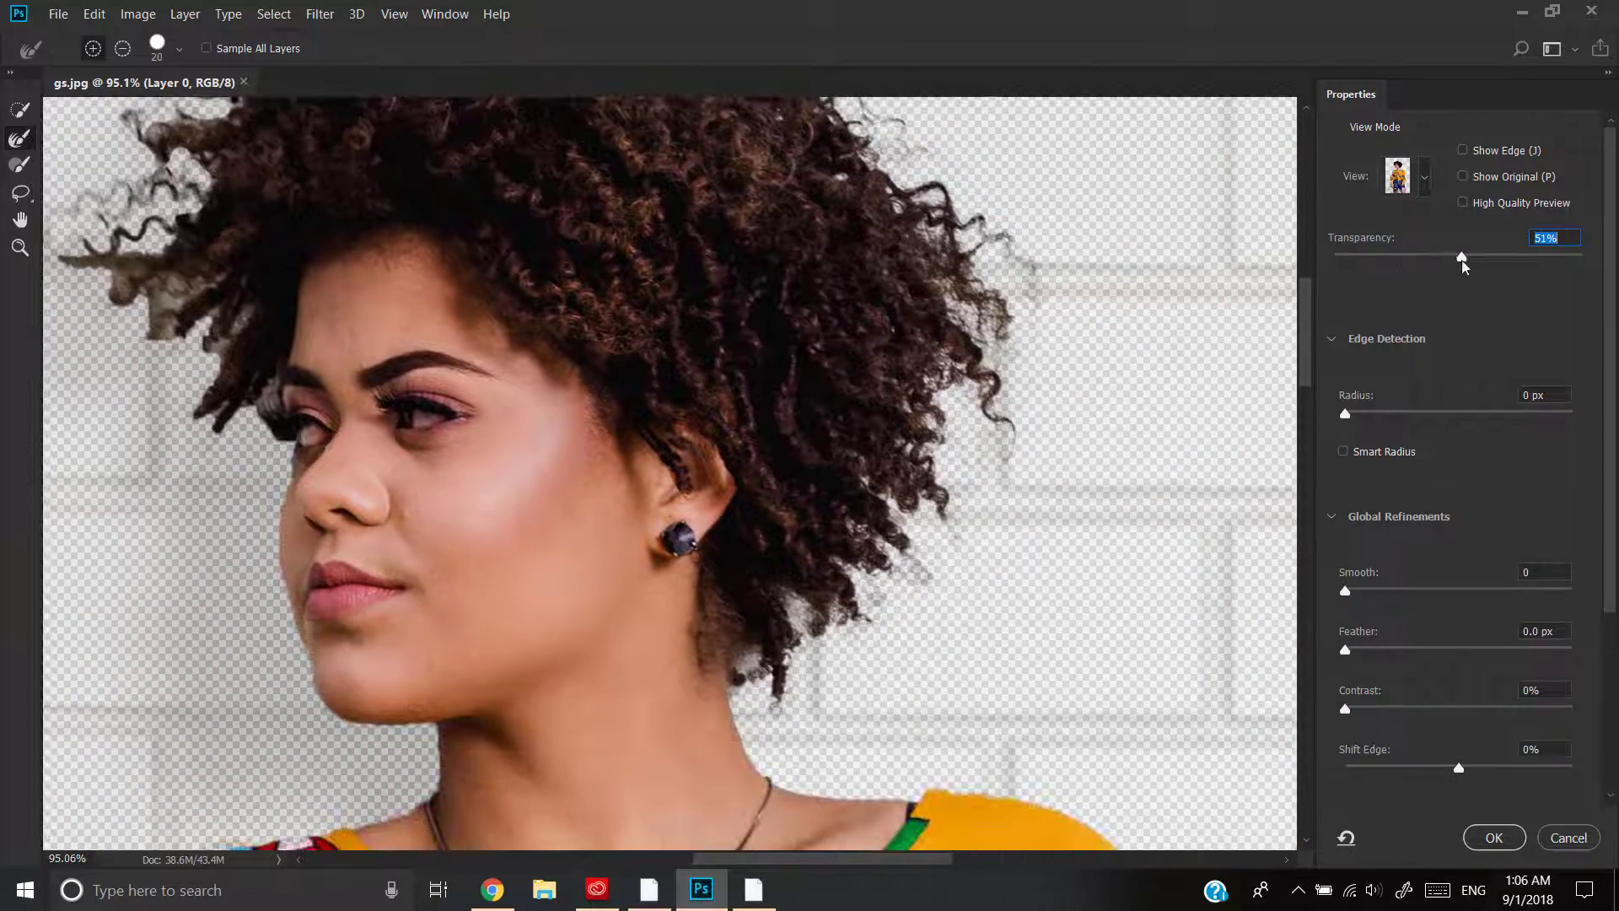
{"action": "mouse_move", "coordinate": [1462, 256]}
{"action": "left_mouse_down"}
{"action": "mouse_move", "coordinate": [1378, 257]}
{"action": "mouse_move", "coordinate": [1440, 256]}
{"action": "left_mouse_up"}
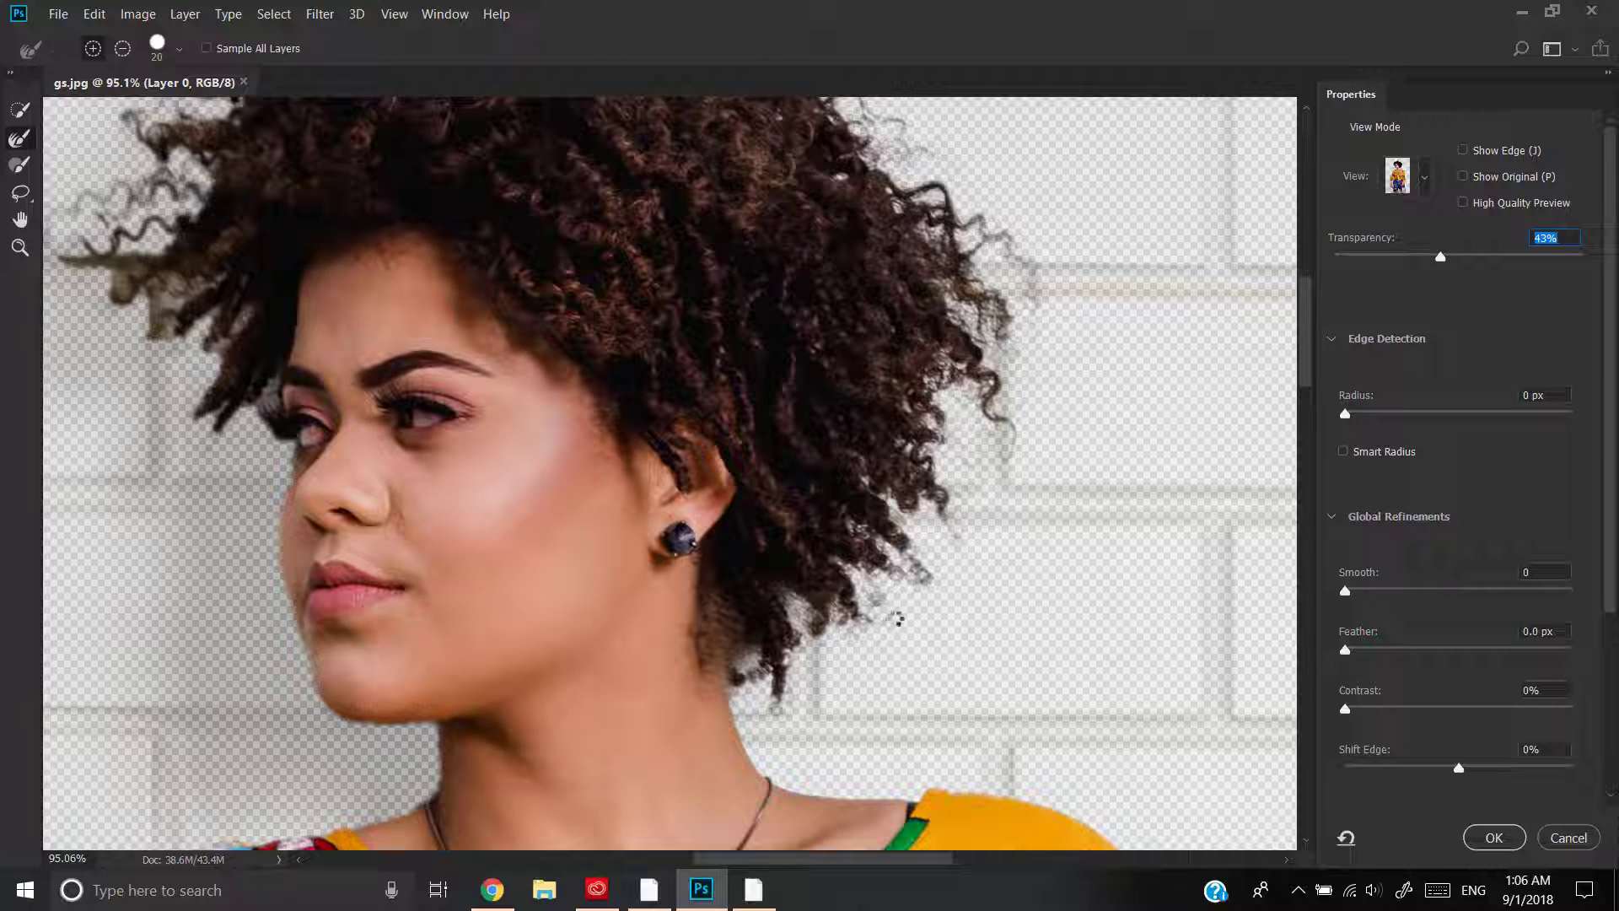
Step: Set the preview transparency to 100% and inspect the cutout edges around the hair, face and shoulders
{"action": "left_click_drag", "start_coordinate": [1440, 256], "coordinate": [1582, 257]}
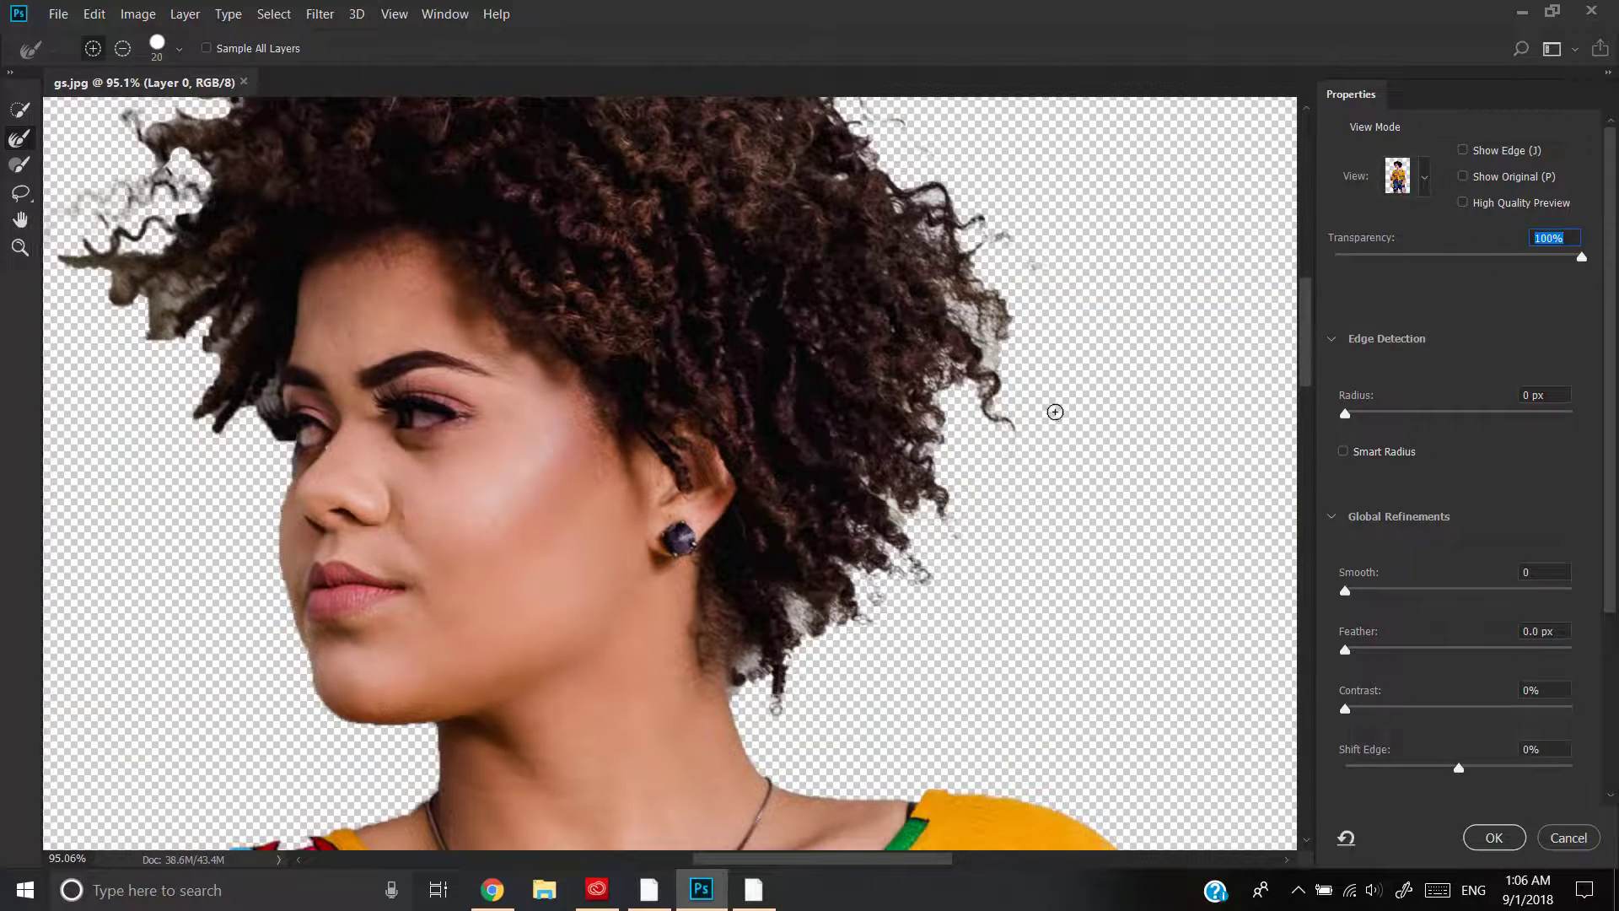
{"action": "scroll", "coordinate": [999, 378], "scroll_direction": "down", "scroll_amount": 3}
{"action": "scroll", "coordinate": [999, 379], "scroll_direction": "up", "scroll_amount": 4}
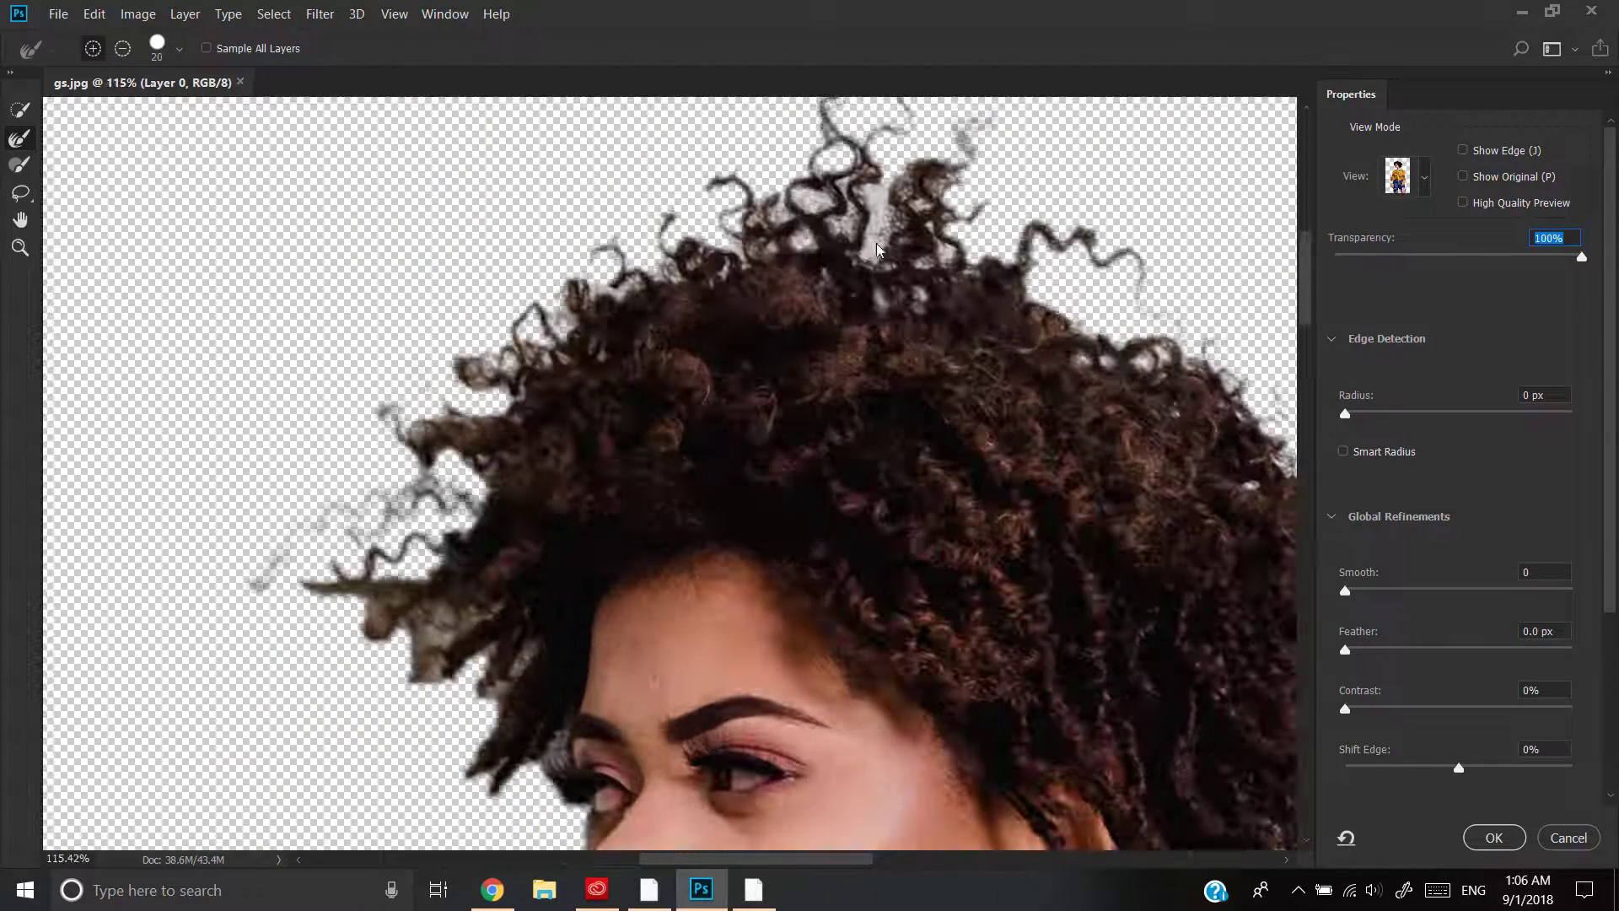
{"action": "scroll", "coordinate": [873, 253], "scroll_direction": "down", "scroll_amount": 4}
{"action": "scroll", "coordinate": [833, 302], "scroll_direction": "up", "scroll_amount": 3}
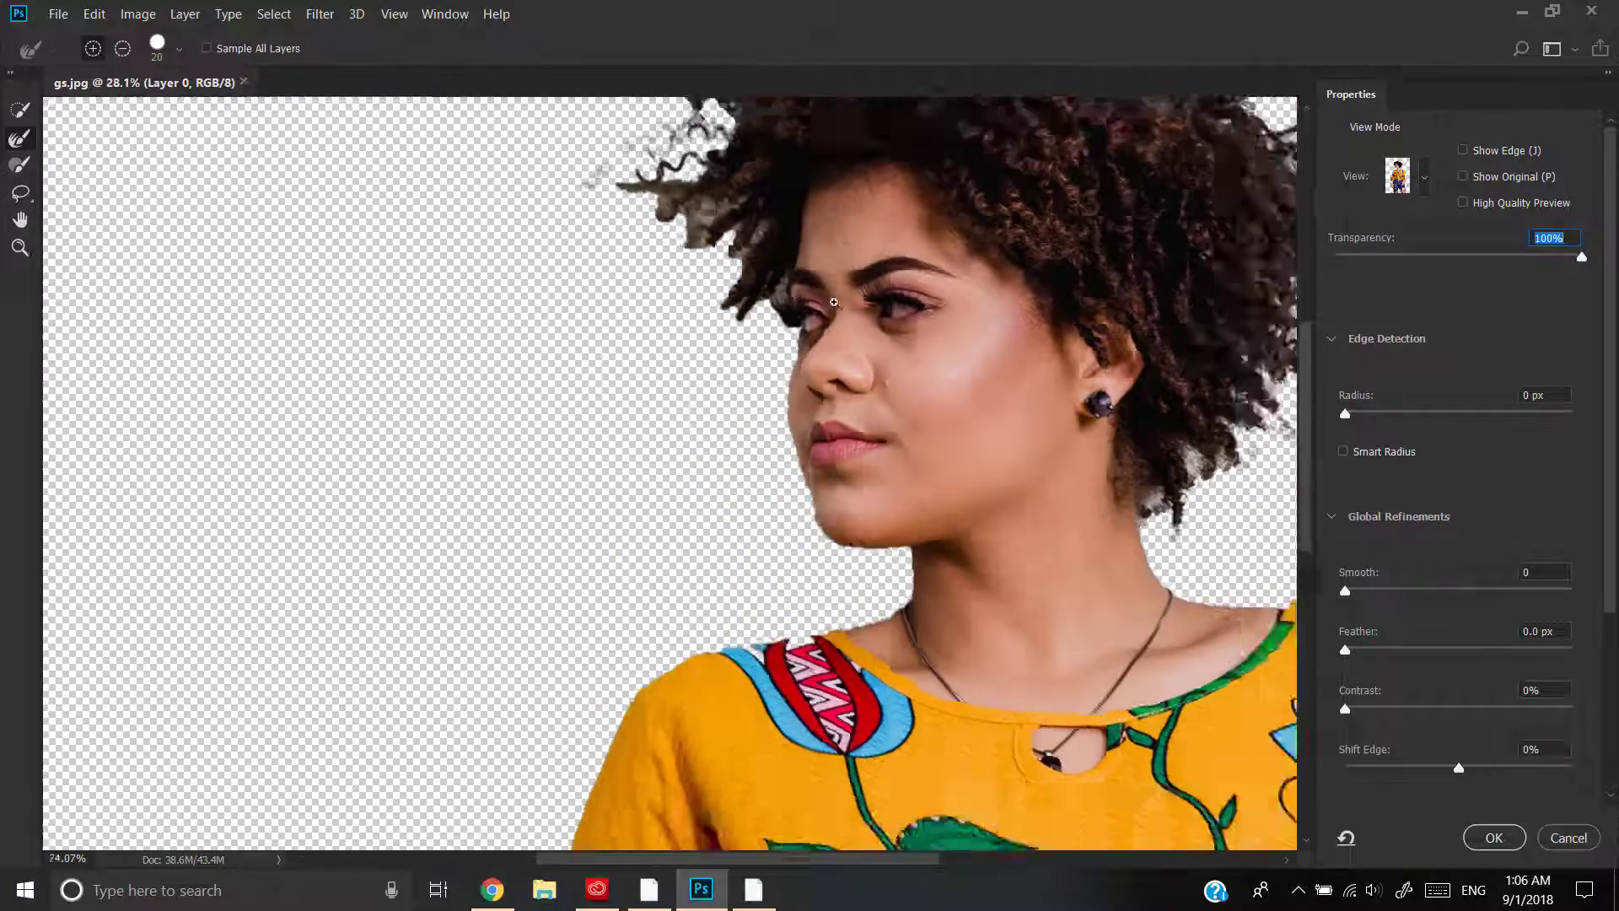
Step: Compare the hair and face edges against the original wall at 45% preview transparency and again at 100%
{"action": "left_click_drag", "start_coordinate": [834, 301], "coordinate": [844, 303]}
{"action": "left_click", "coordinate": [1447, 257]}
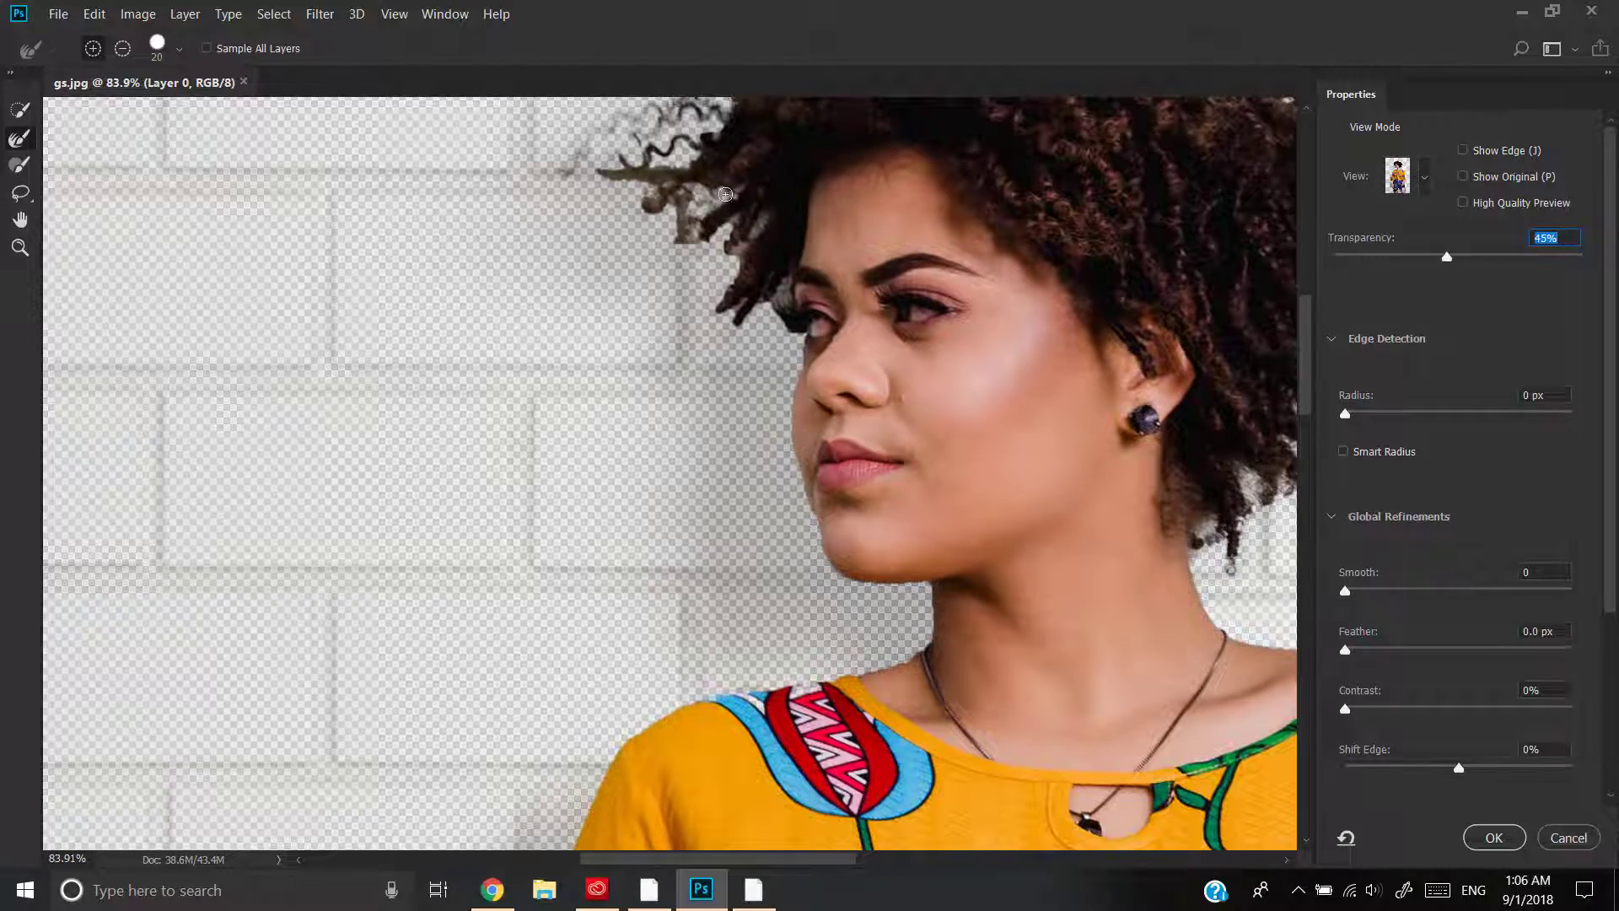
{"action": "left_click_drag", "start_coordinate": [725, 195], "coordinate": [728, 261]}
{"action": "left_click_drag", "start_coordinate": [1449, 257], "coordinate": [1593, 280]}
{"action": "scroll", "coordinate": [915, 341], "scroll_direction": "down", "scroll_amount": 5}
{"action": "left_click_drag", "start_coordinate": [1151, 485], "coordinate": [1067, 437]}
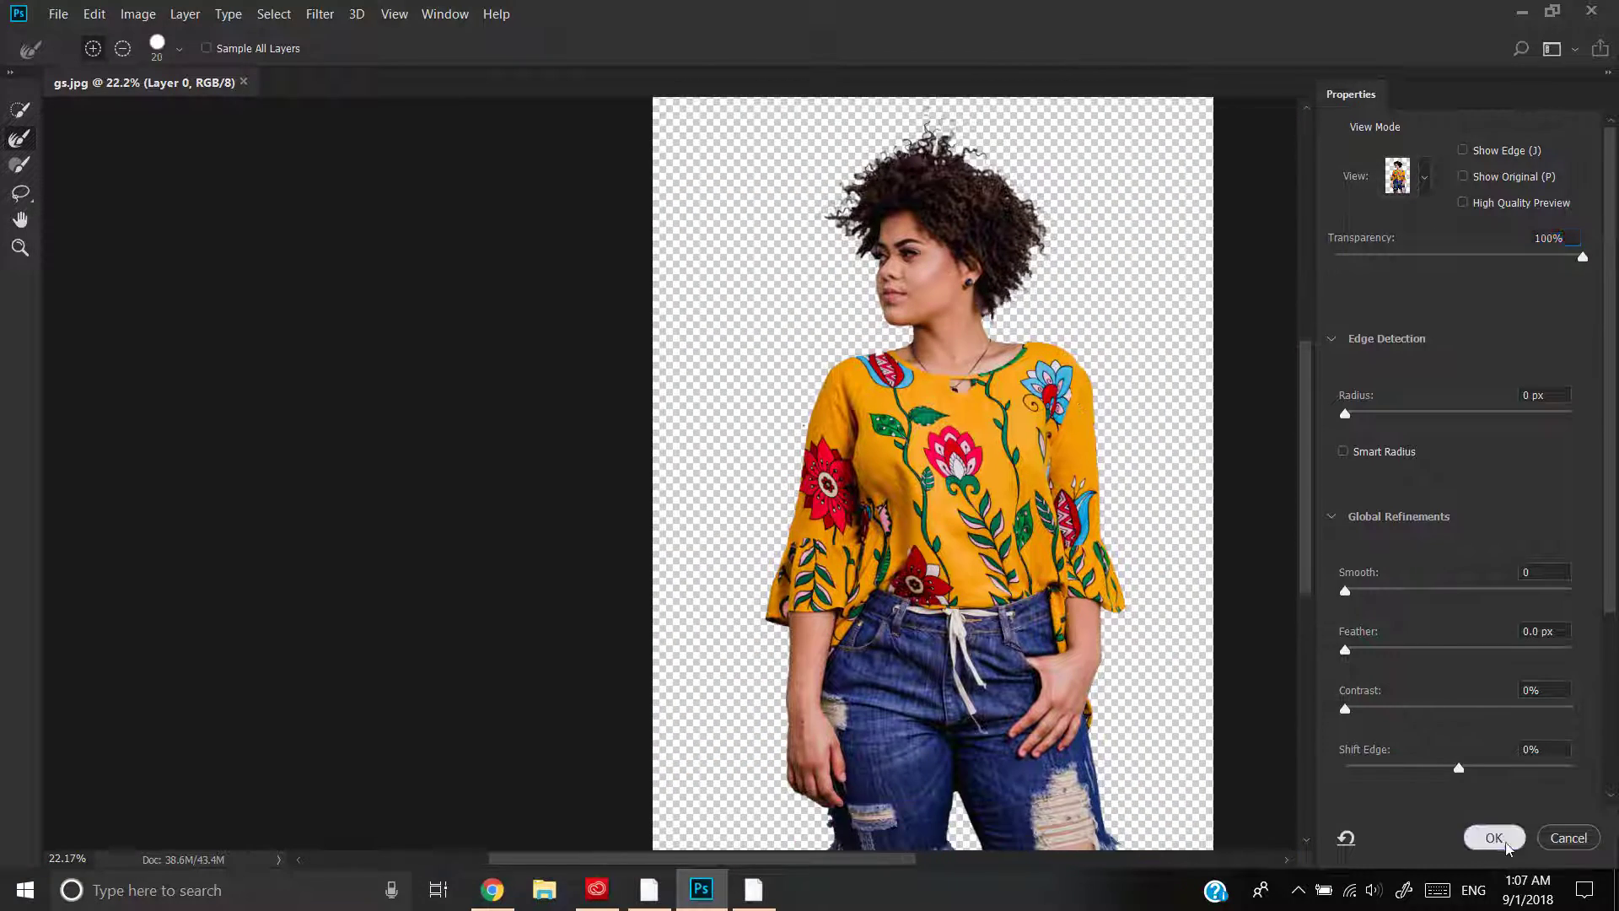
Step: Accept the refined selection and apply it to the woman's photo as a layer mask
{"action": "left_click", "coordinate": [1493, 837]}
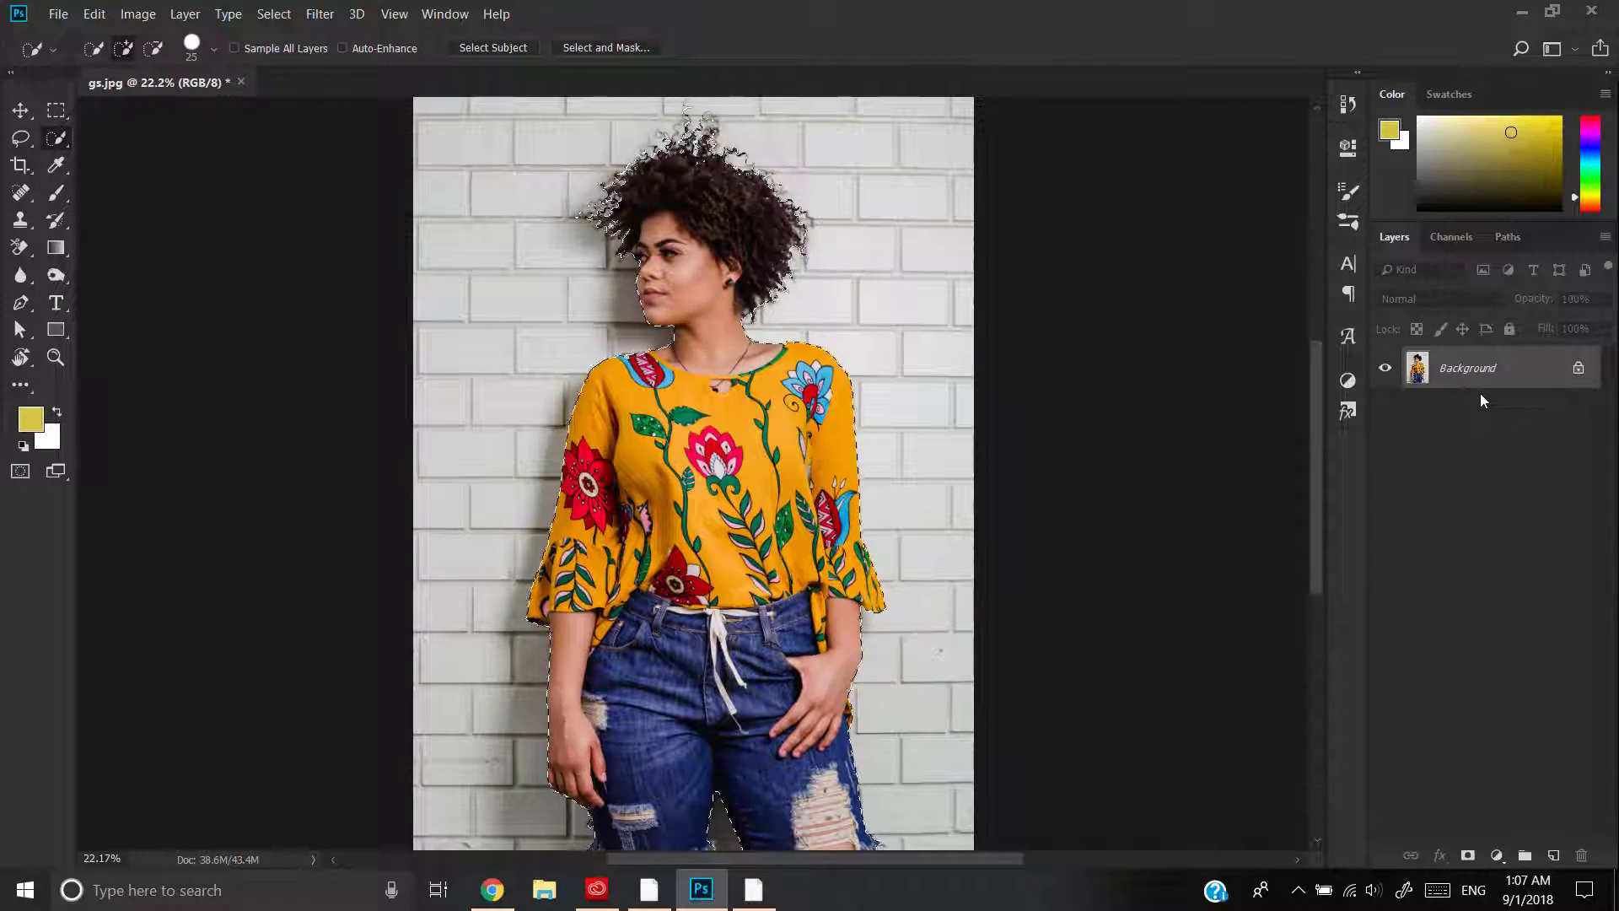
{"action": "left_click", "coordinate": [1468, 855]}
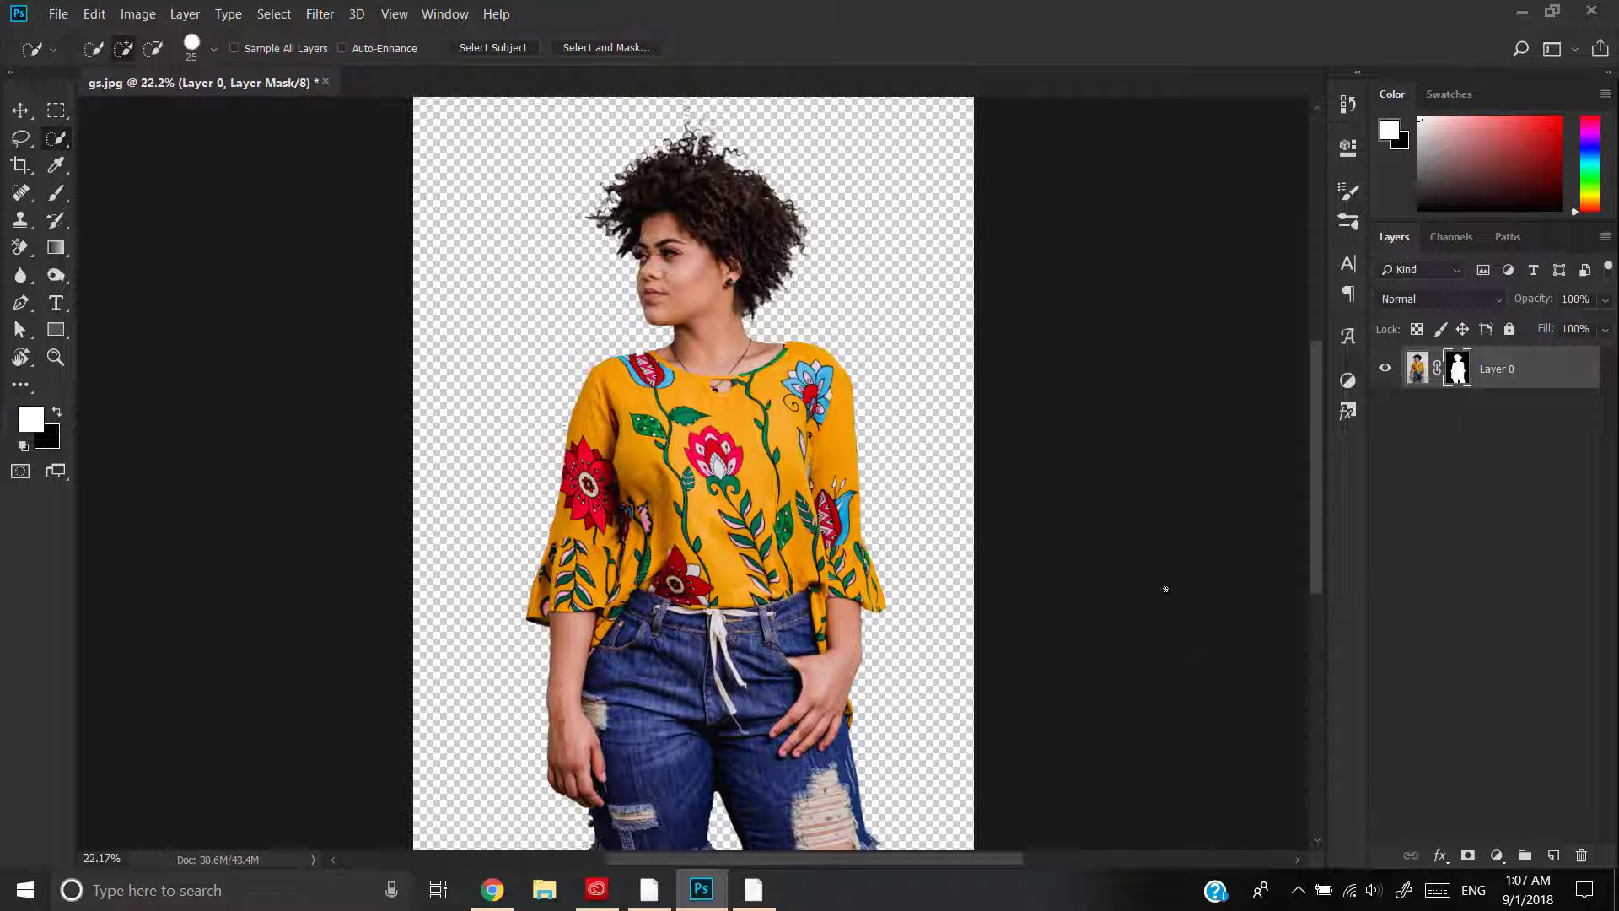
{"action": "scroll", "coordinate": [1077, 469], "scroll_direction": "down", "scroll_amount": 2}
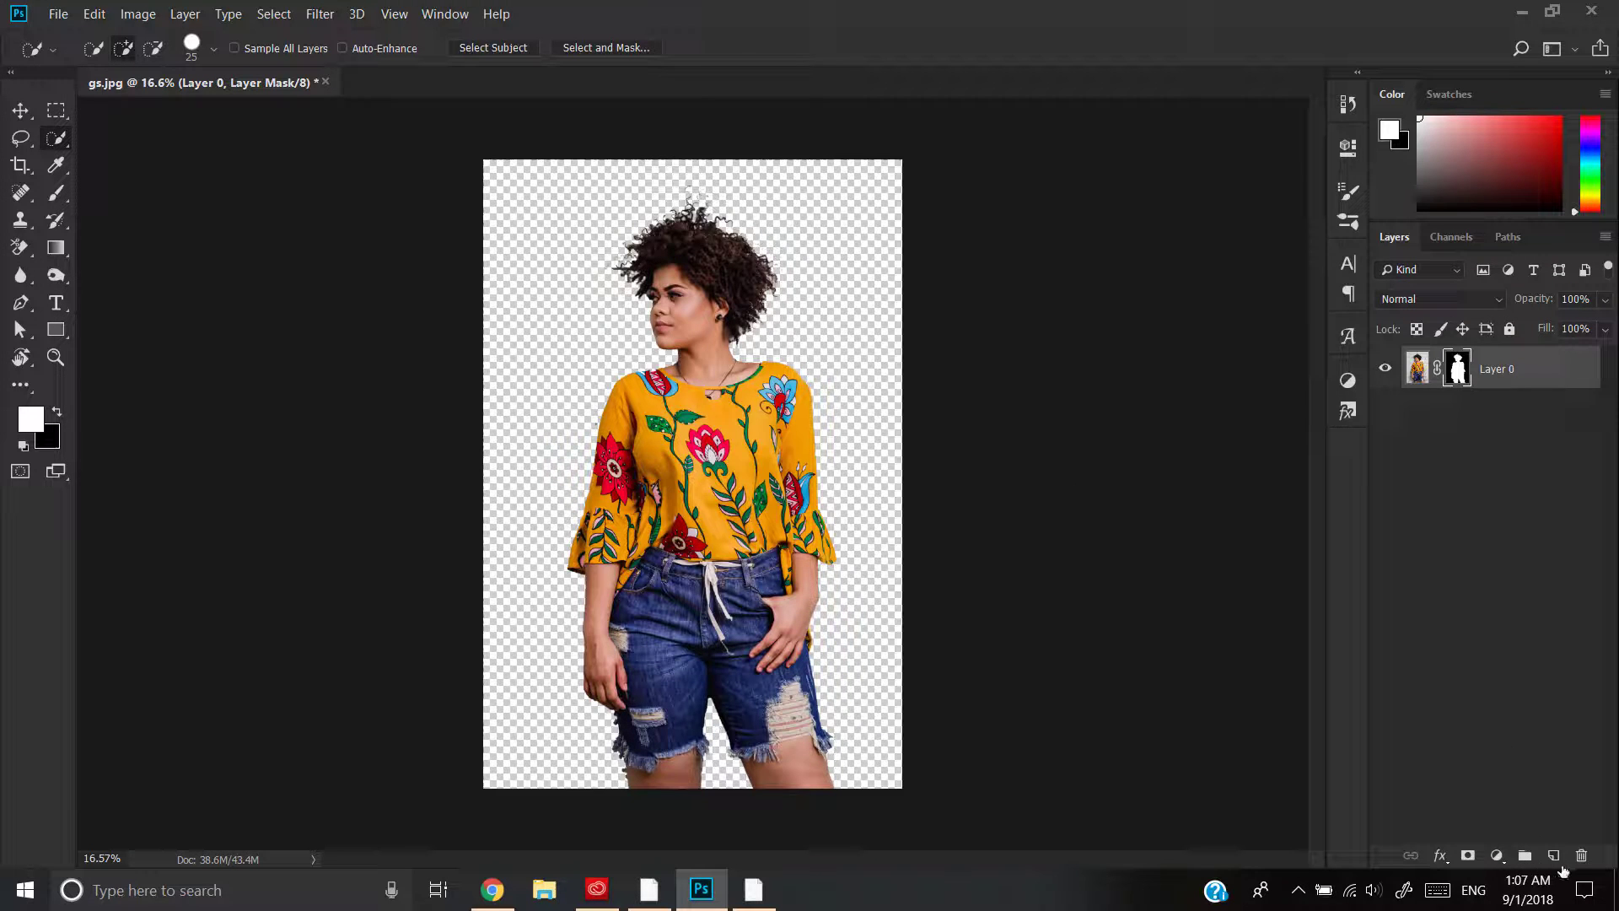
Step: Add a white (ffffff) Solid Color fill layer and place it beneath the masked photo layer
{"action": "left_click", "coordinate": [1497, 855]}
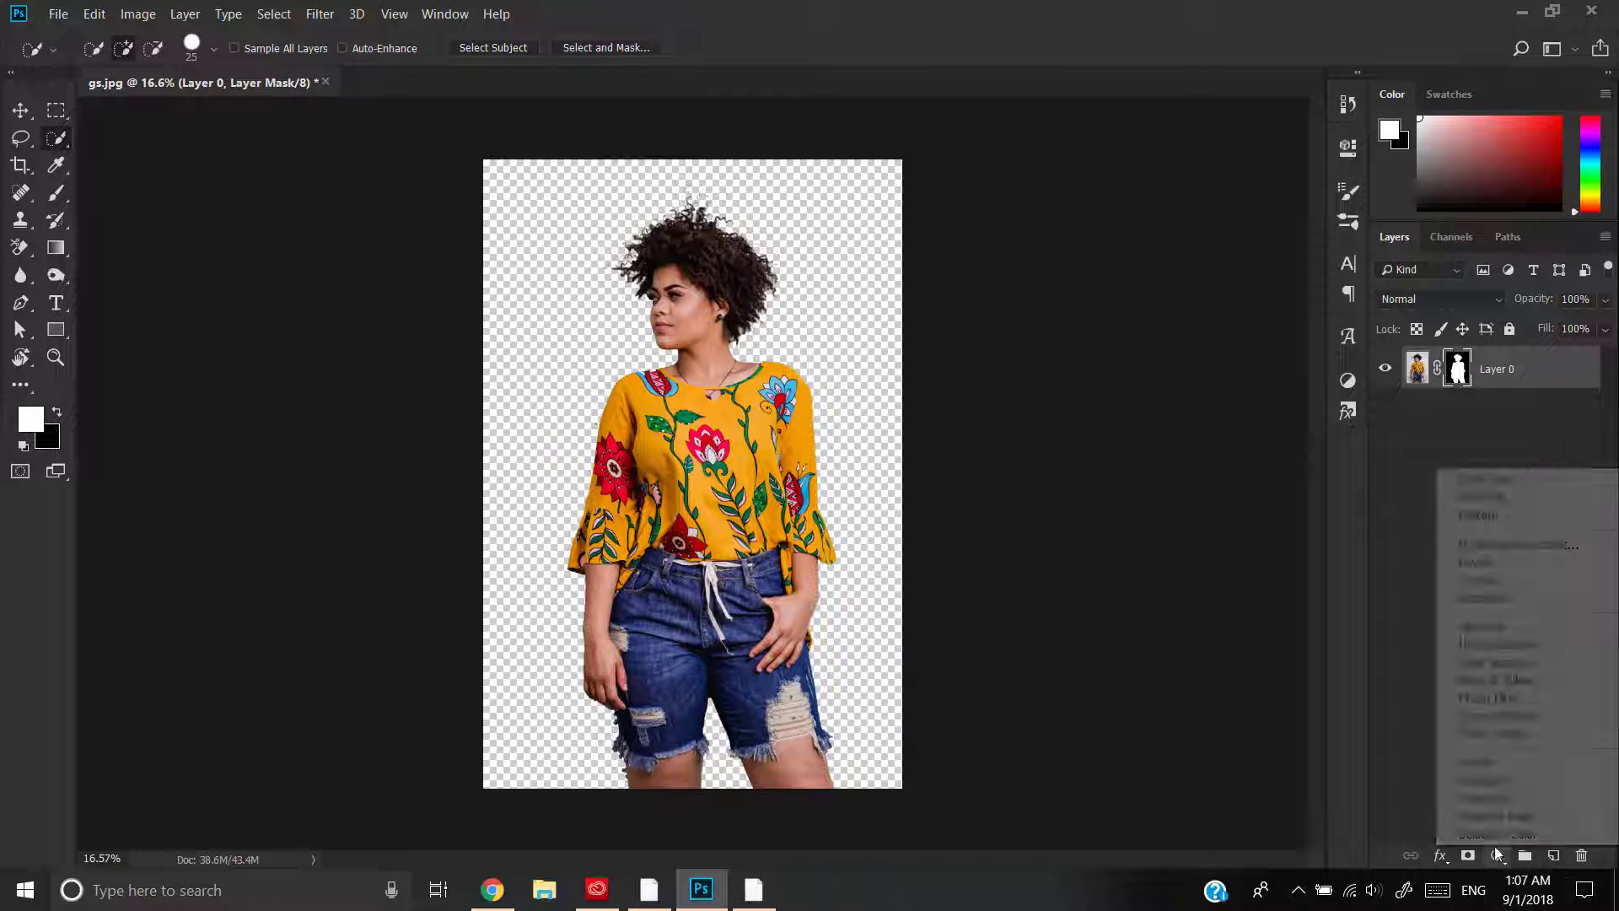
{"action": "left_click", "coordinate": [1467, 479]}
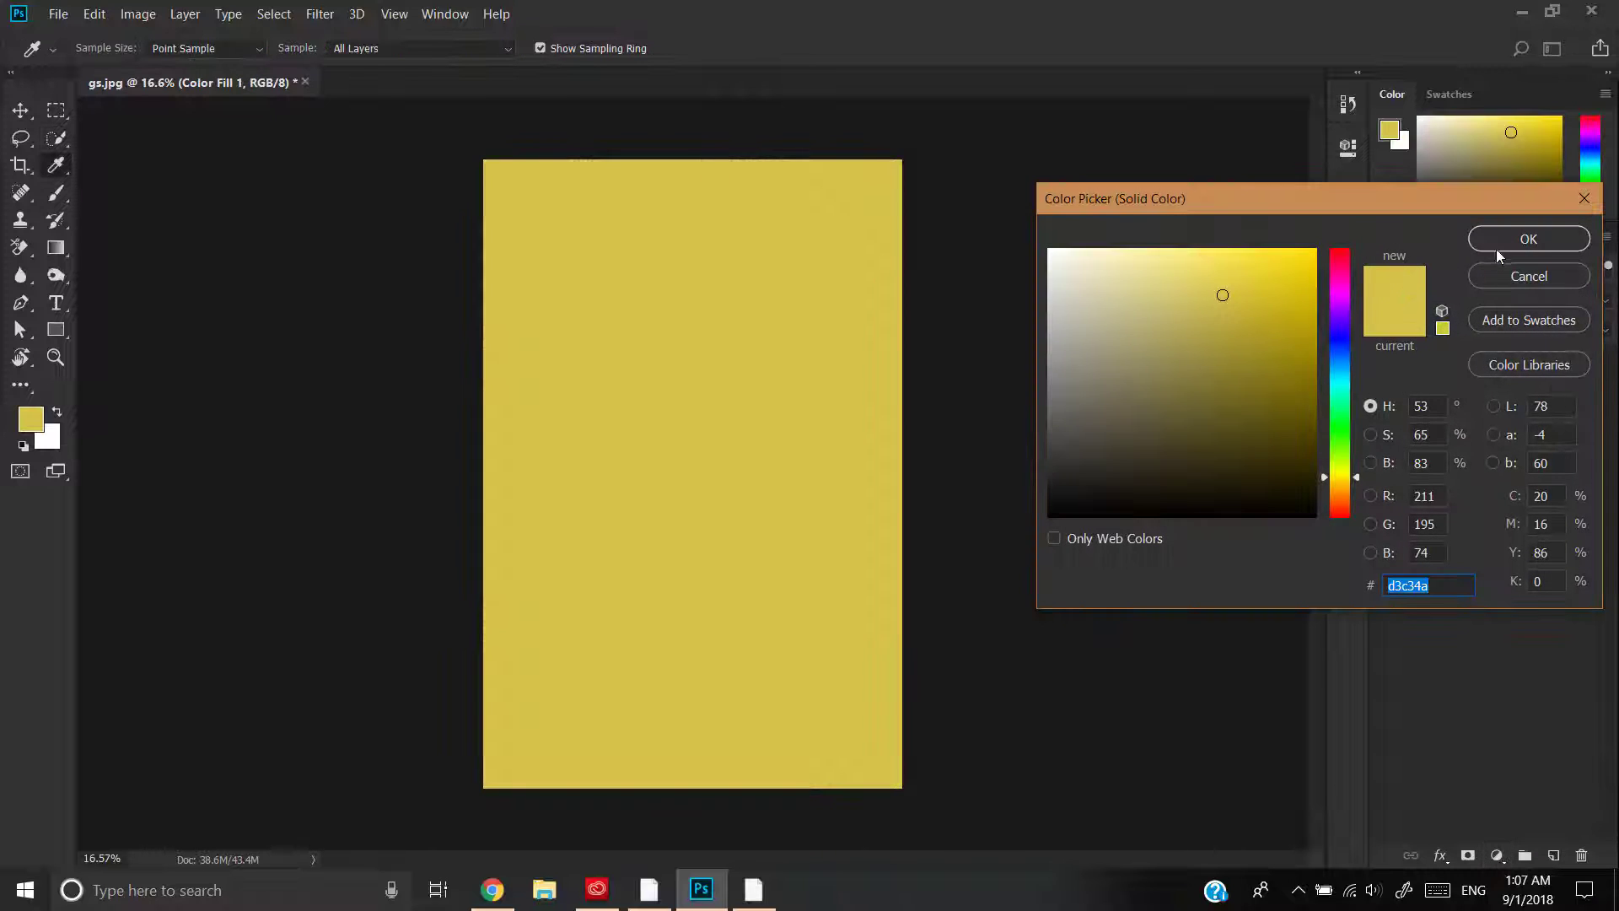
{"action": "left_click", "coordinate": [1051, 270]}
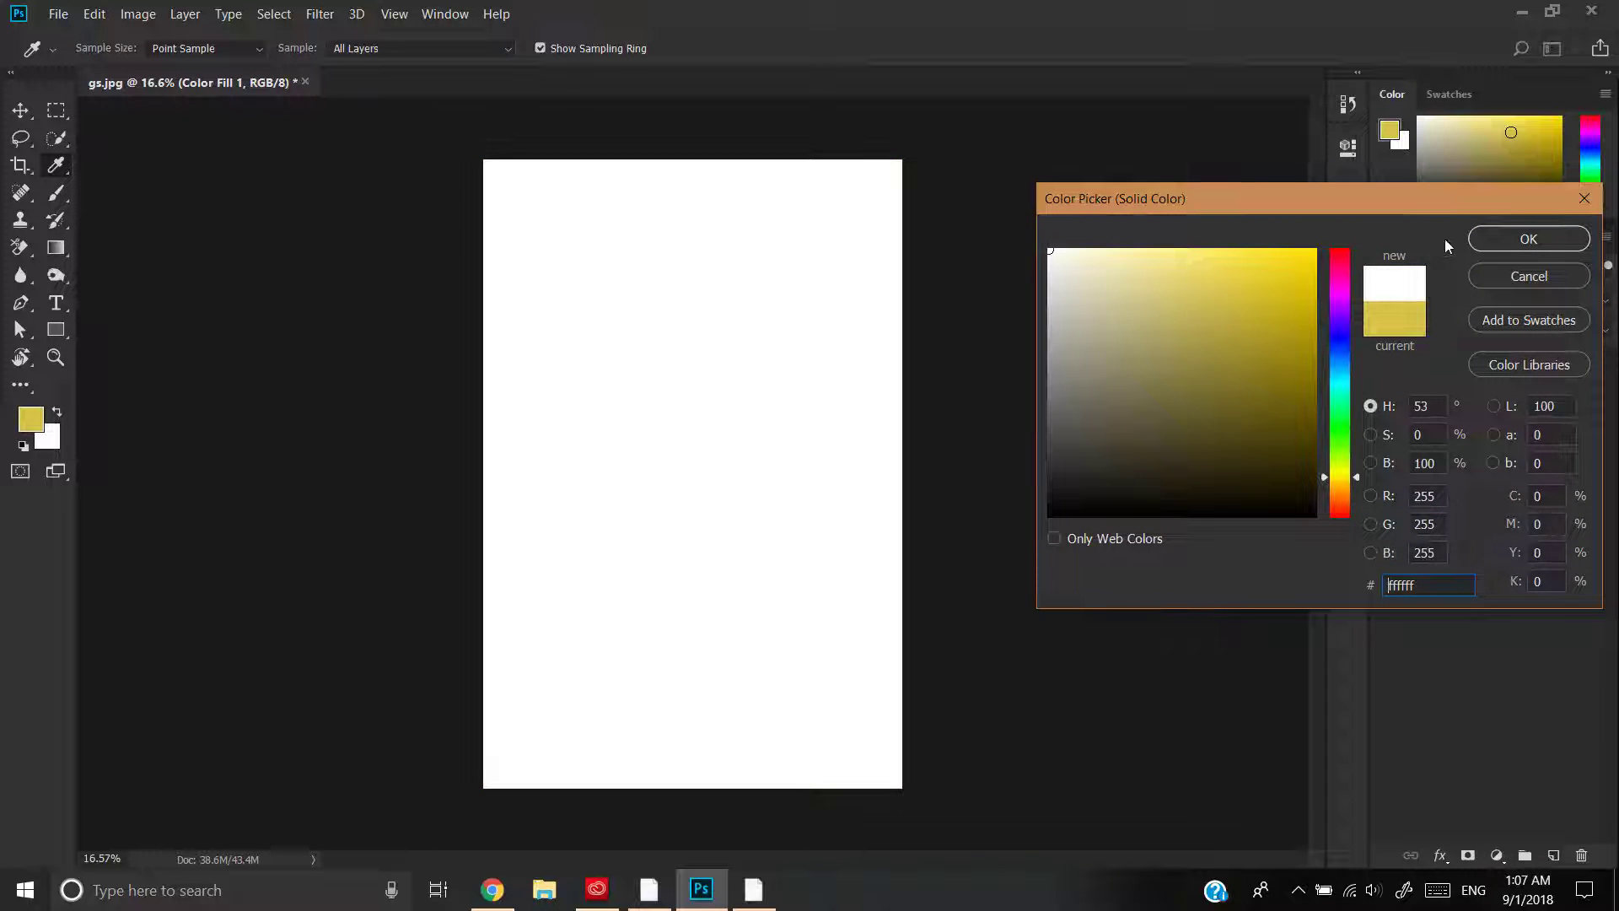
{"action": "left_click", "coordinate": [1529, 238]}
{"action": "left_click_drag", "start_coordinate": [1530, 369], "coordinate": [1532, 426]}
{"action": "left_click", "coordinate": [20, 110]}
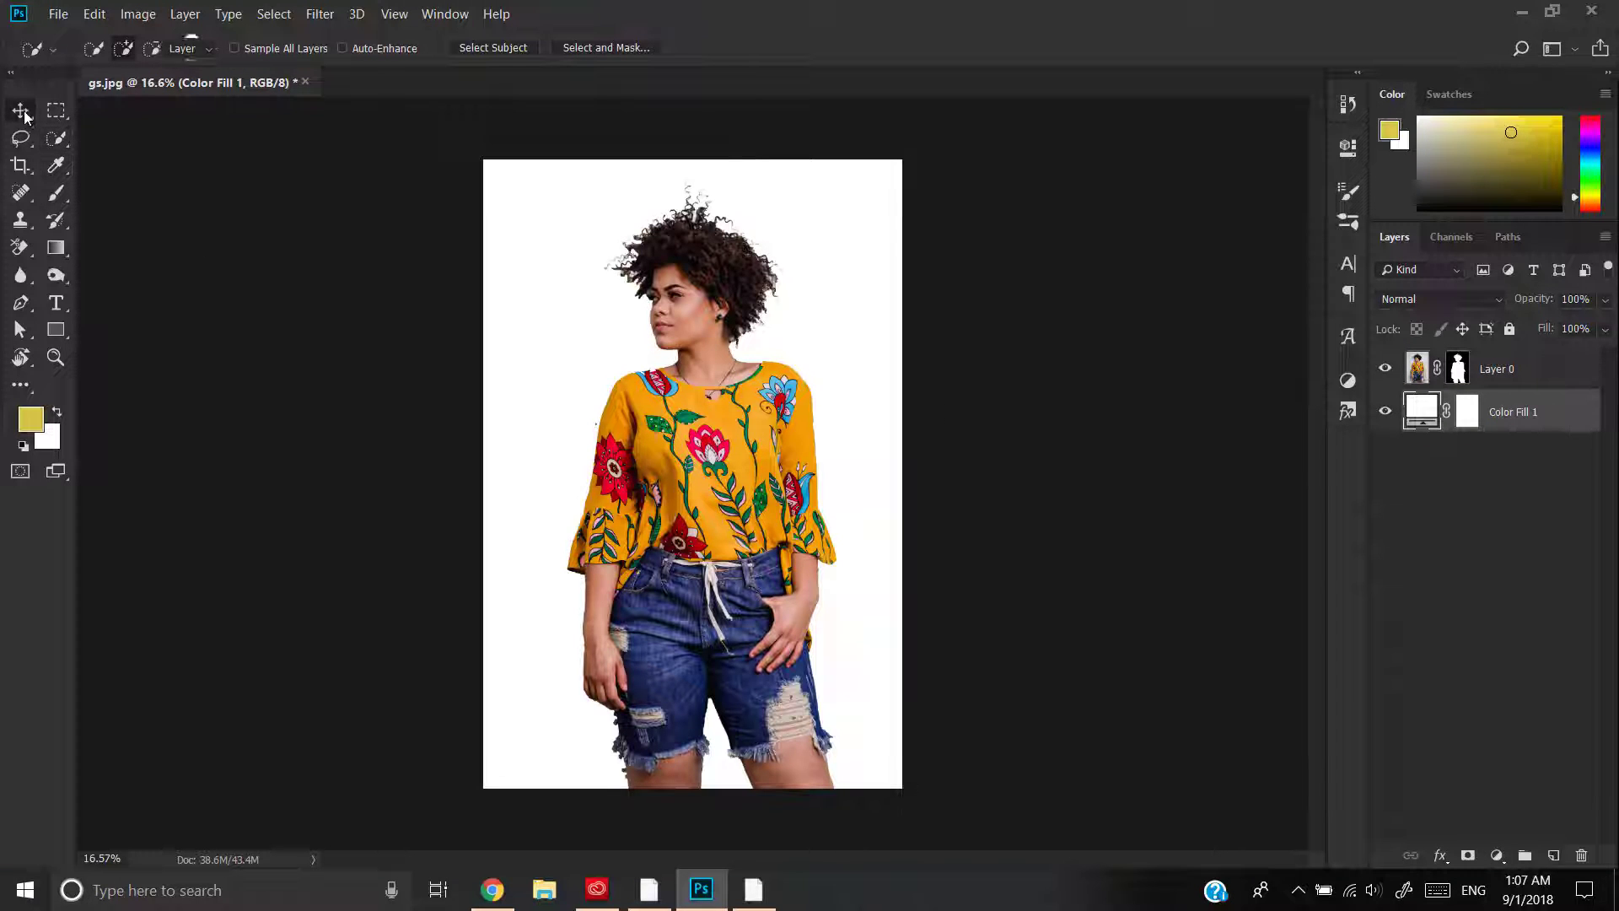
{"action": "left_click_drag", "start_coordinate": [744, 425], "coordinate": [768, 337]}
{"action": "left_click_drag", "start_coordinate": [771, 278], "coordinate": [749, 367]}
{"action": "left_click", "coordinate": [957, 414]}
{"action": "left_click_drag", "start_coordinate": [915, 376], "coordinate": [1011, 372]}
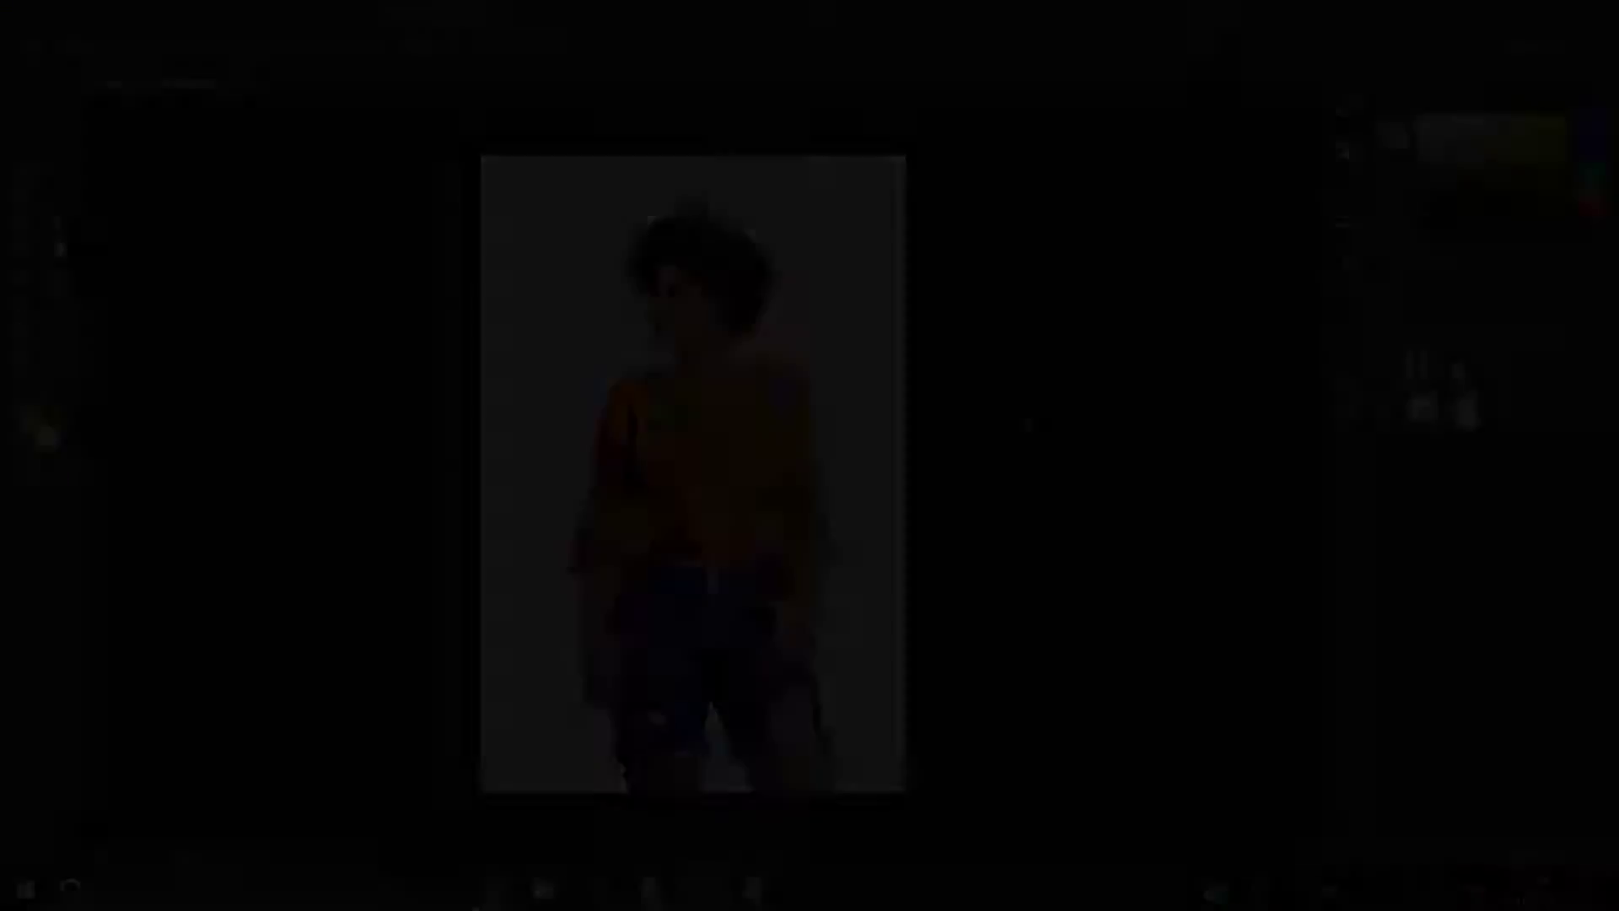